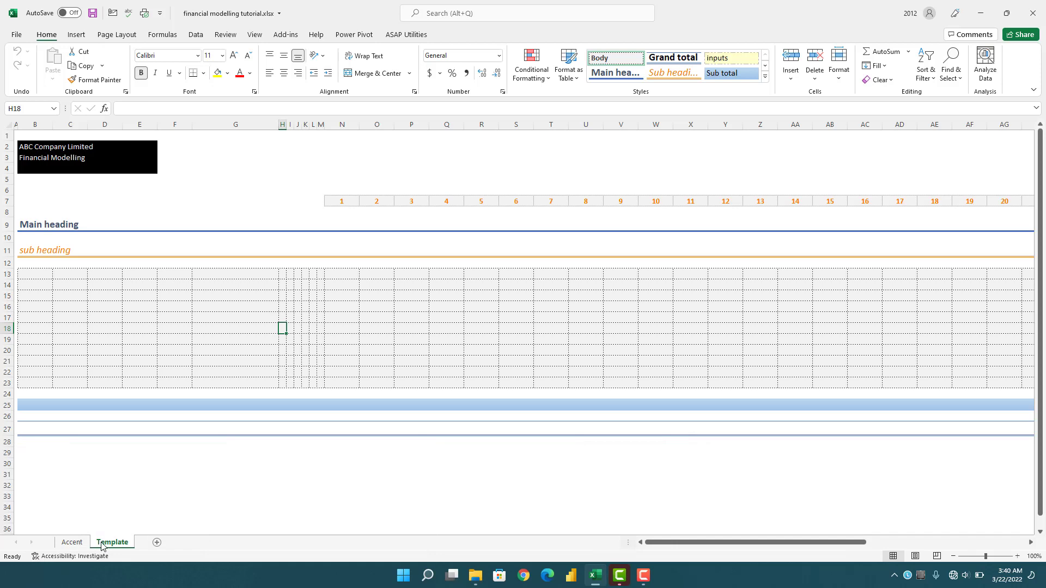
# - Duplicate the Template sheet after itself and rename the copy "Assumptions"
pyautogui.moveTo(102, 544); pyautogui.dragTo(146, 541)
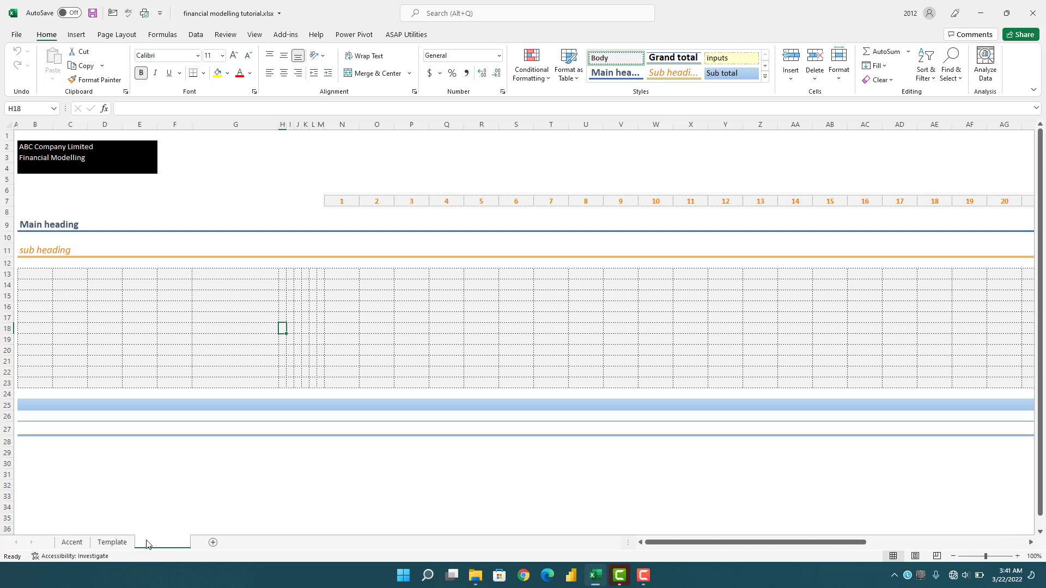
pyautogui.doubleClick(147, 541)
pyautogui.write('Assumptions')
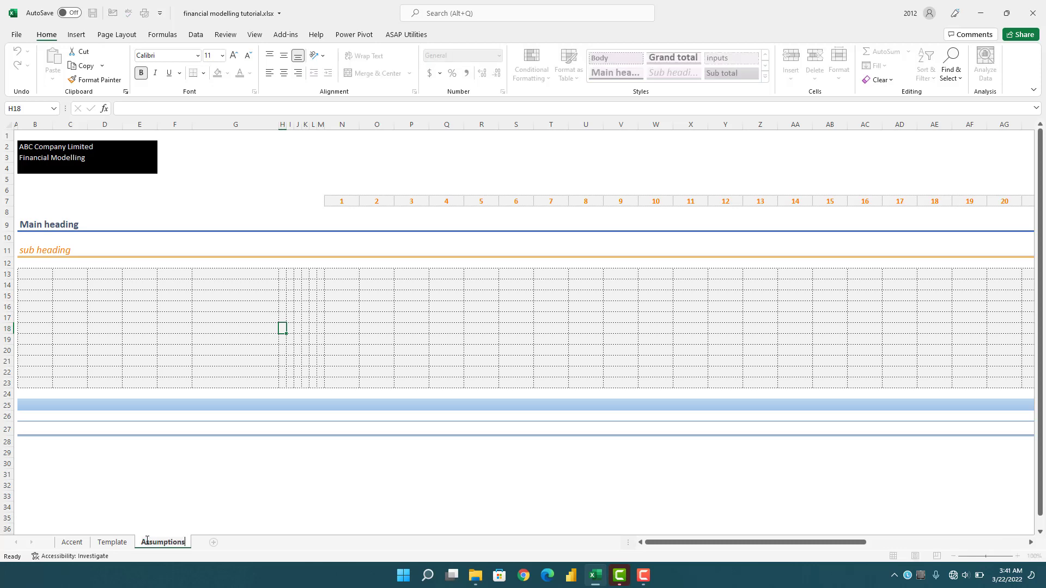
pyautogui.press('Return')
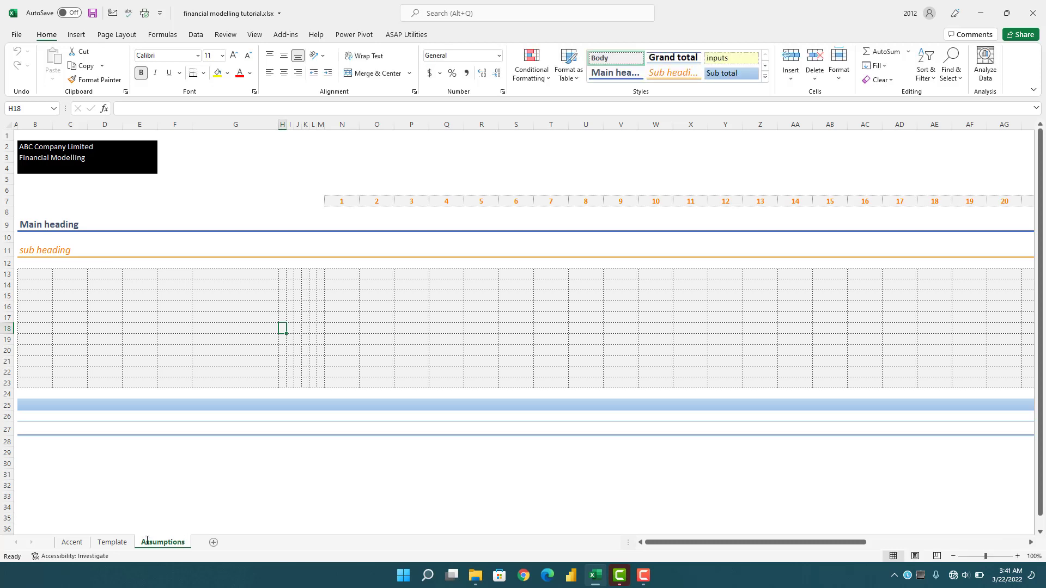
# - Change the main heading in B9 to "Assumptions" and the subheading in B11 to "Project Assumptions"
pyautogui.click(26, 221)
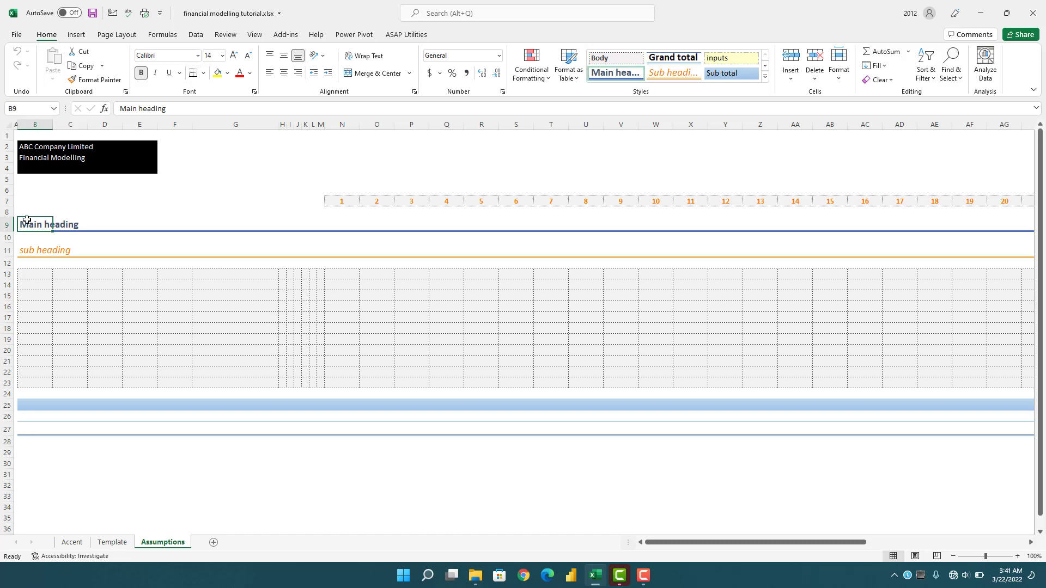
pyautogui.write('Assumptions')
pyautogui.press('Return')
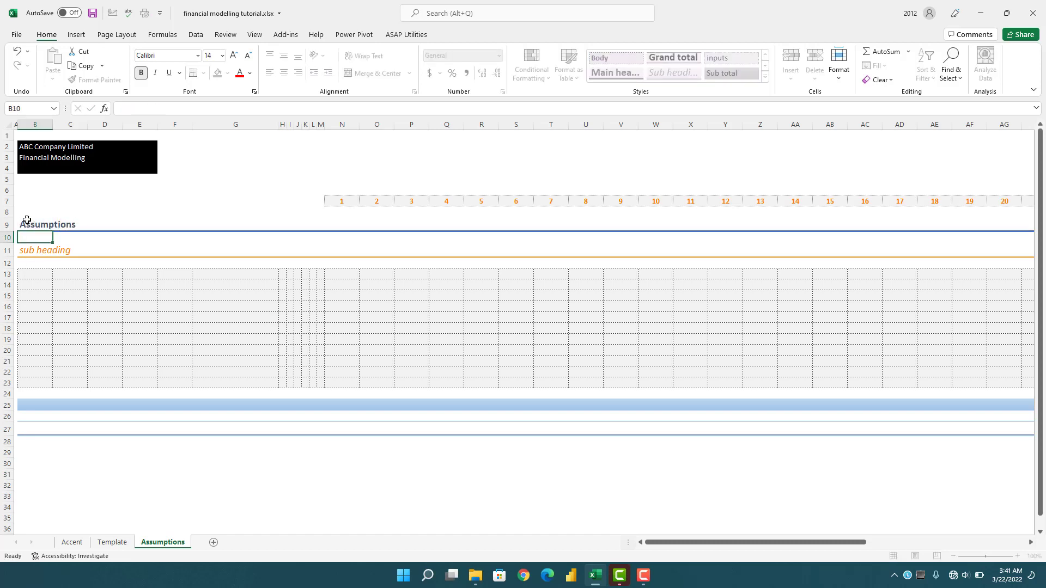
pyautogui.press('Down')
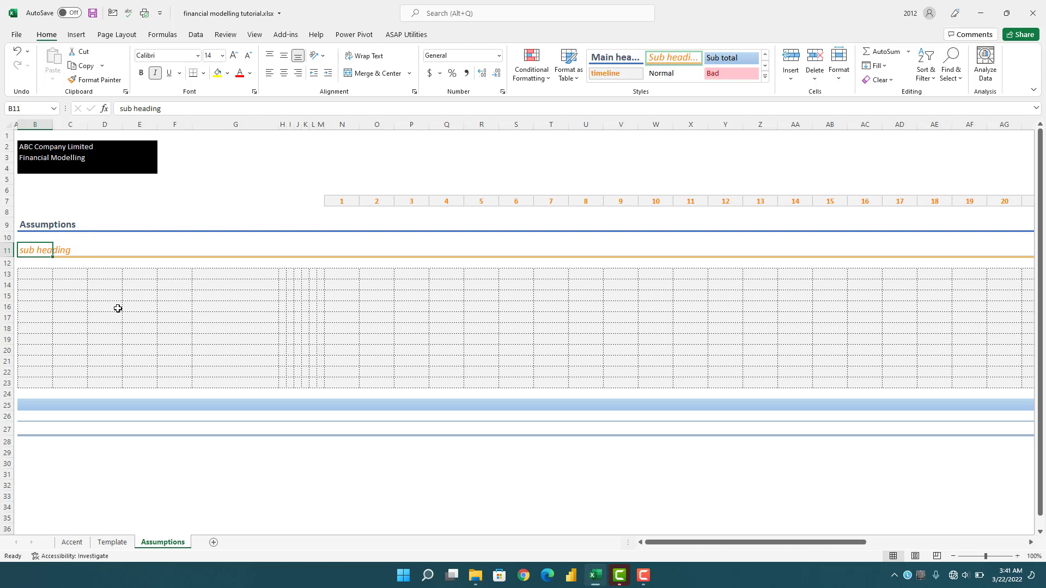
pyautogui.write('Project')
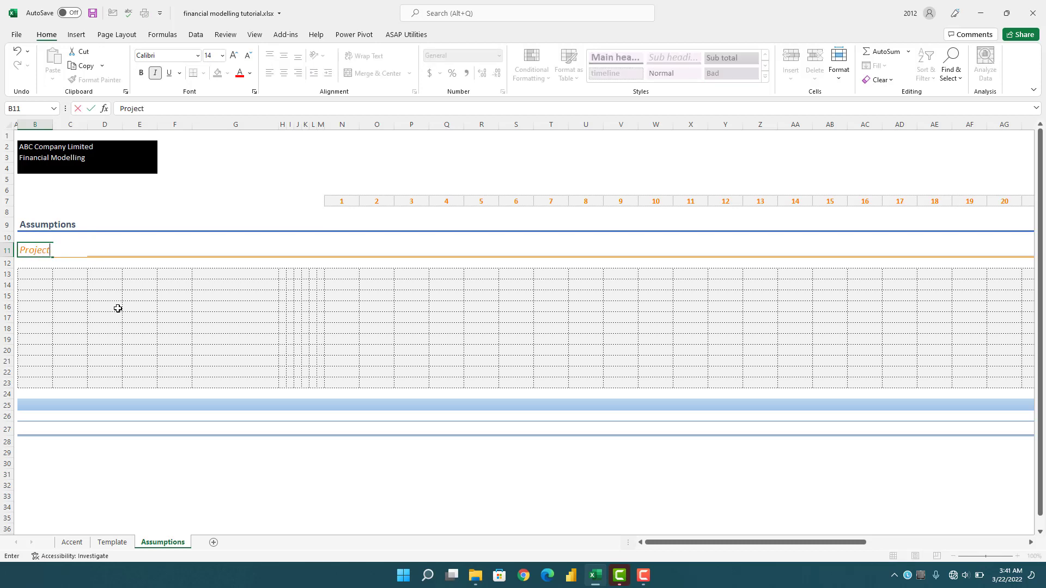
pyautogui.write(' Assumptions')
pyautogui.press('Return')
# - Enter the labels "Forecast Start Date", "Forecast Horizon" and "Forecast End date" in cells B14 to B16
pyautogui.press('Down')
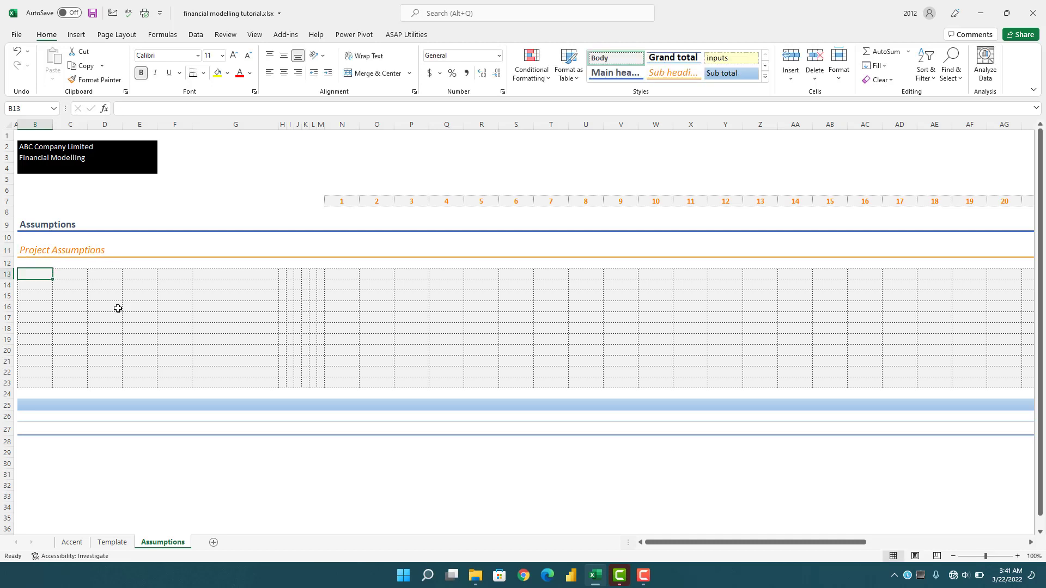
pyautogui.press('Down')
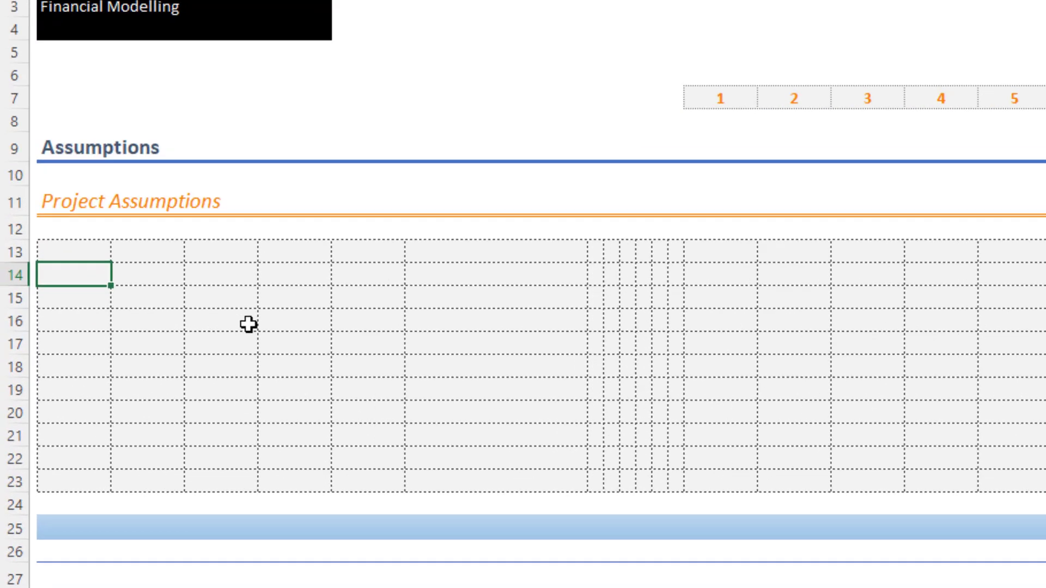
pyautogui.write('Forecast Start Date')
pyautogui.press('Return')
pyautogui.write('Forecast Horizon')
pyautogui.press('Return')
pyautogui.write('Forecast End date')
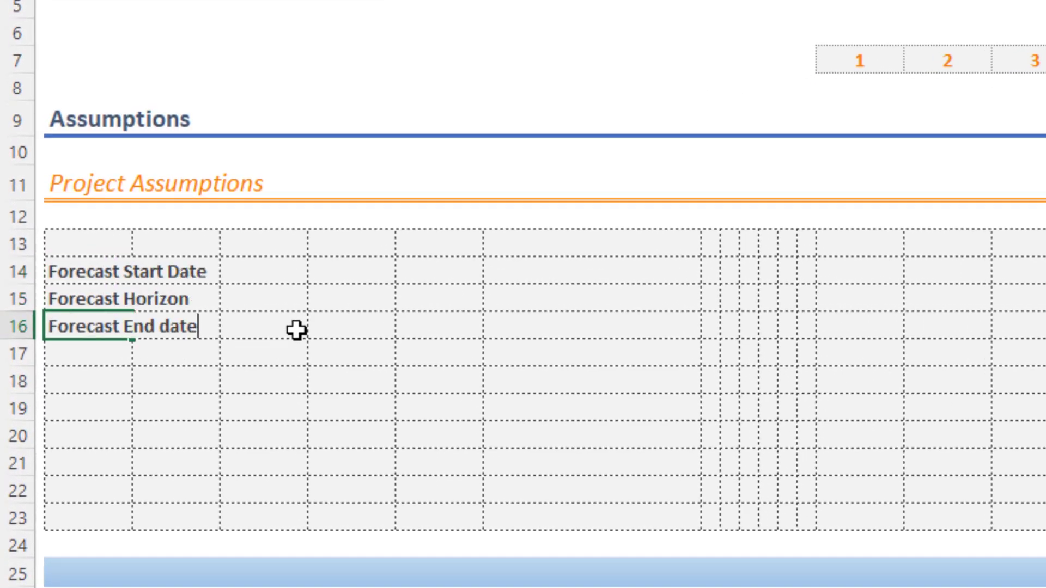
pyautogui.press('Return')
pyautogui.press('Return')
# - Enter the labels "Year End (Month)" in B18 and "Year End Month number" in B19, correcting the closing bracket
pyautogui.write('Year End (Month(')
pyautogui.press('Return')
pyautogui.write('Year End Month number')
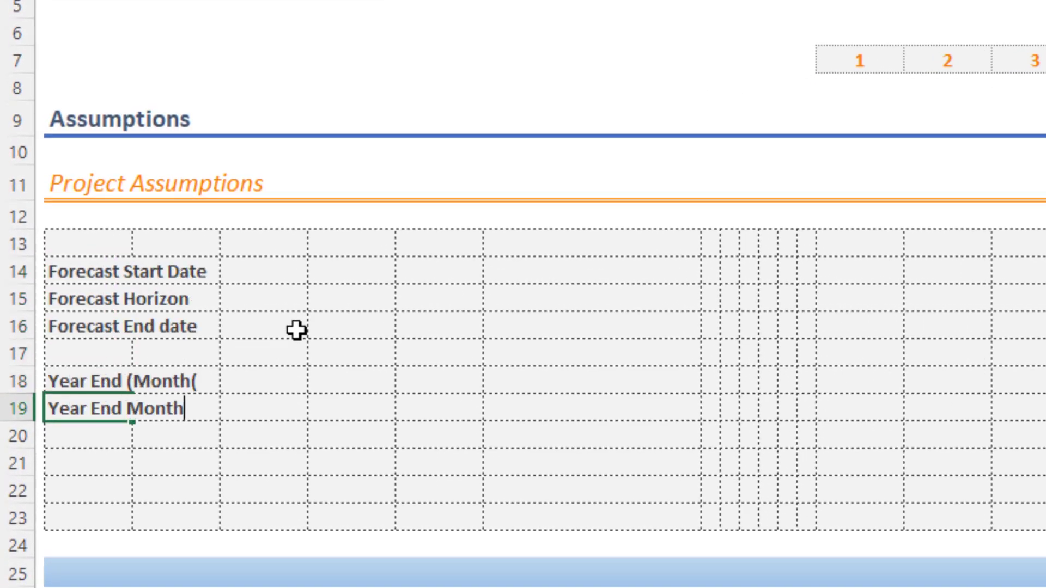
pyautogui.press('Up')
pyautogui.press('F2')
pyautogui.press('BackSpace')
pyautogui.write(')')
pyautogui.press('Return')
pyautogui.press('Return')
pyautogui.press('Return')
# - Enter the label "First Year end" in cell B21
pyautogui.write('First Year')
pyautogui.press('Return')
pyautogui.press('Up')
pyautogui.press('F2')
pyautogui.write('e')
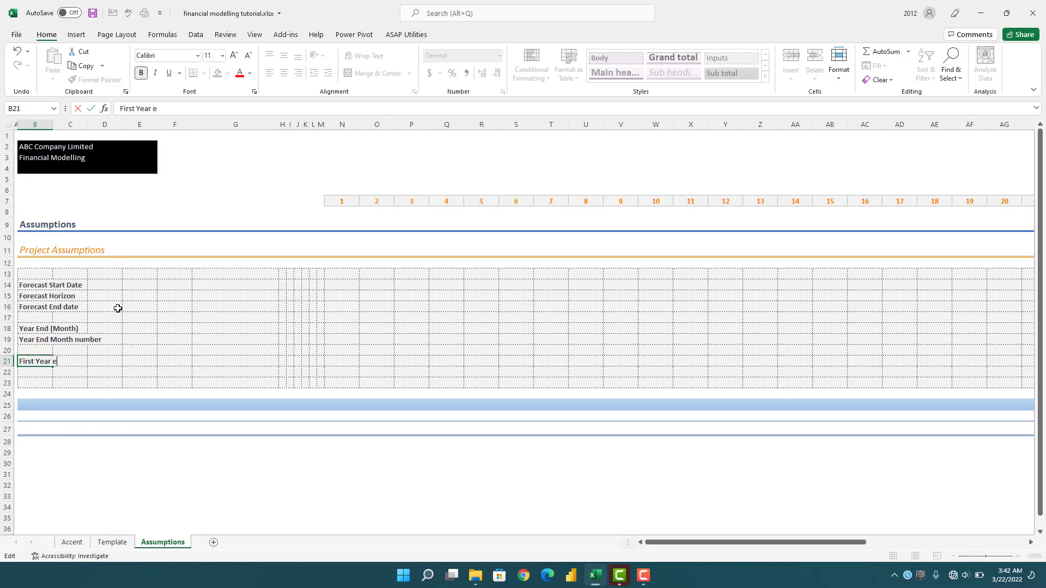
pyautogui.write('nd')
pyautogui.press('Return')
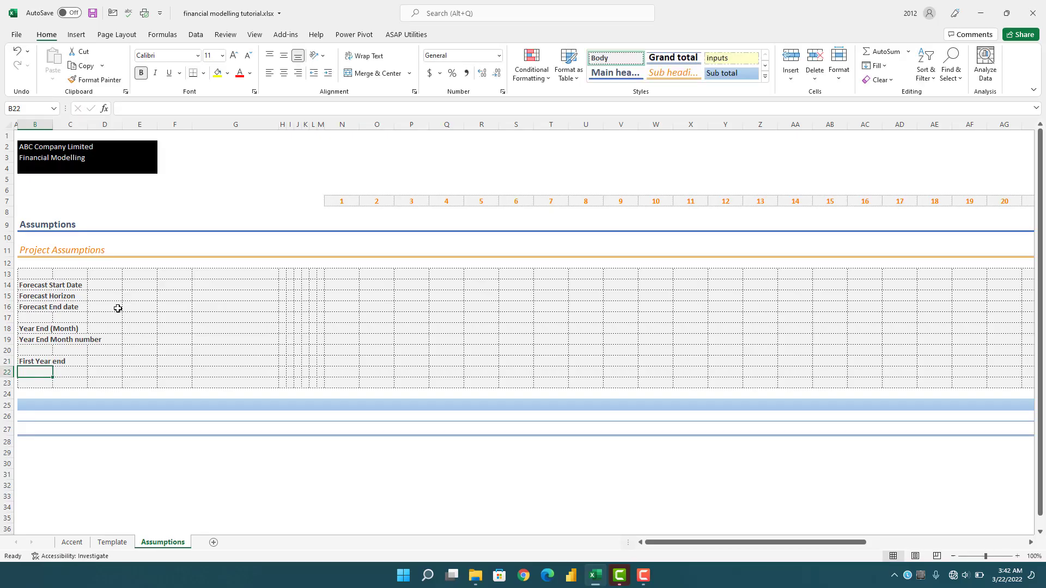
# - Widen column N and apply the inputs cell style to the Forecast Start Date cell N14
pyautogui.press('Up')
pyautogui.press('Up')
pyautogui.press('Up')
pyautogui.press('Up')
pyautogui.press('Up')
pyautogui.press('Up')
pyautogui.press('Up')
pyautogui.press('Up')
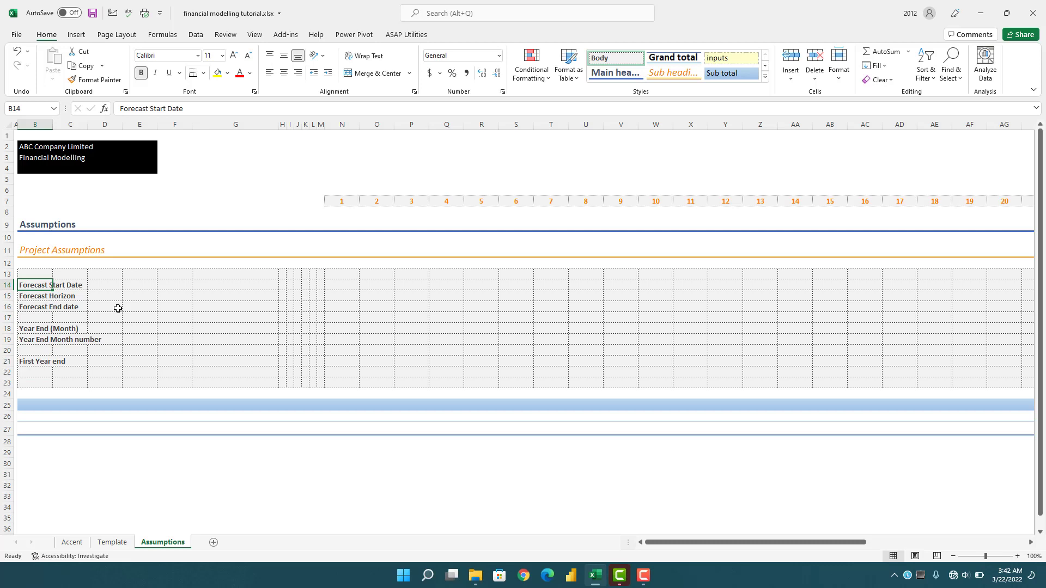
pyautogui.moveTo(359, 125); pyautogui.dragTo(380, 131)
pyautogui.click(362, 286)
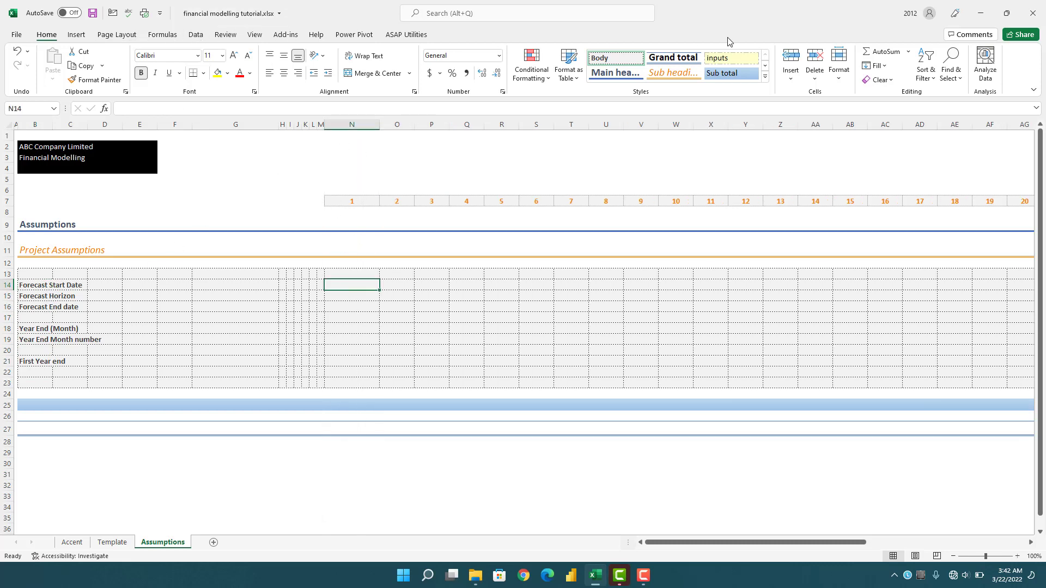
pyautogui.click(730, 58)
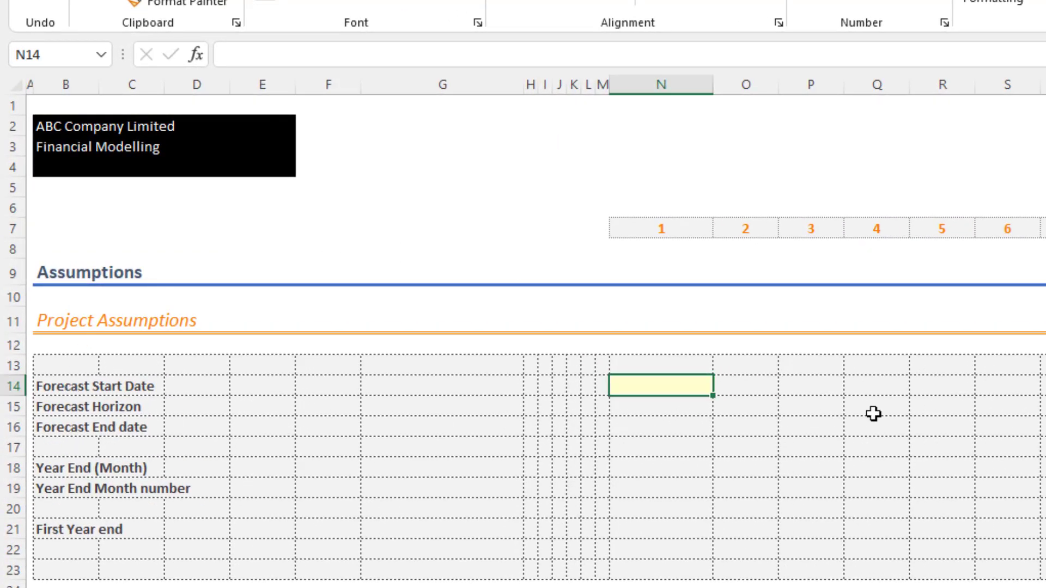
# - Enter the forecast start date 1-Jan-22 in cell N14
pyautogui.write('1j')
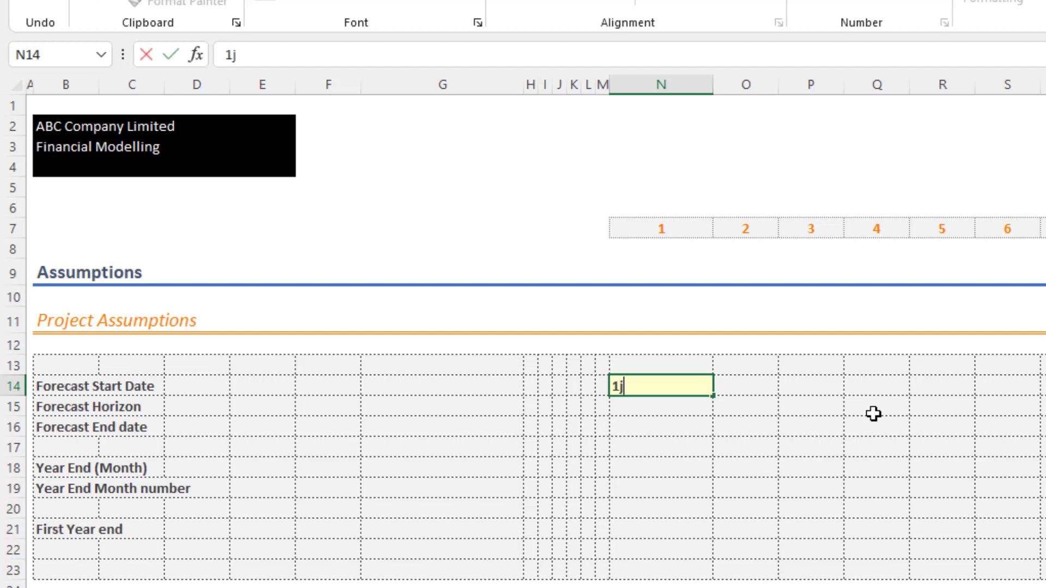
pyautogui.write('an22')
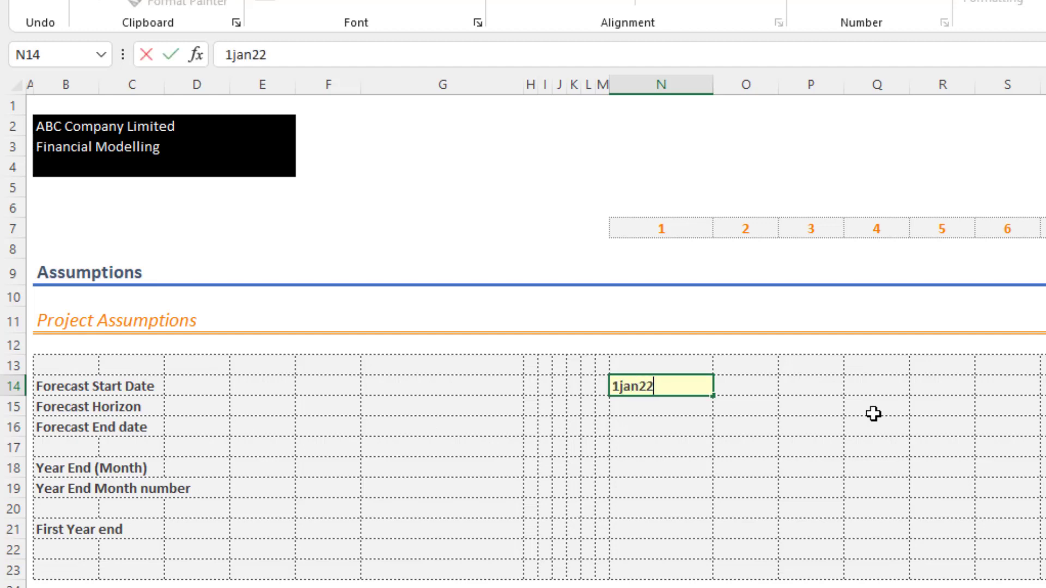
pyautogui.press('Return')
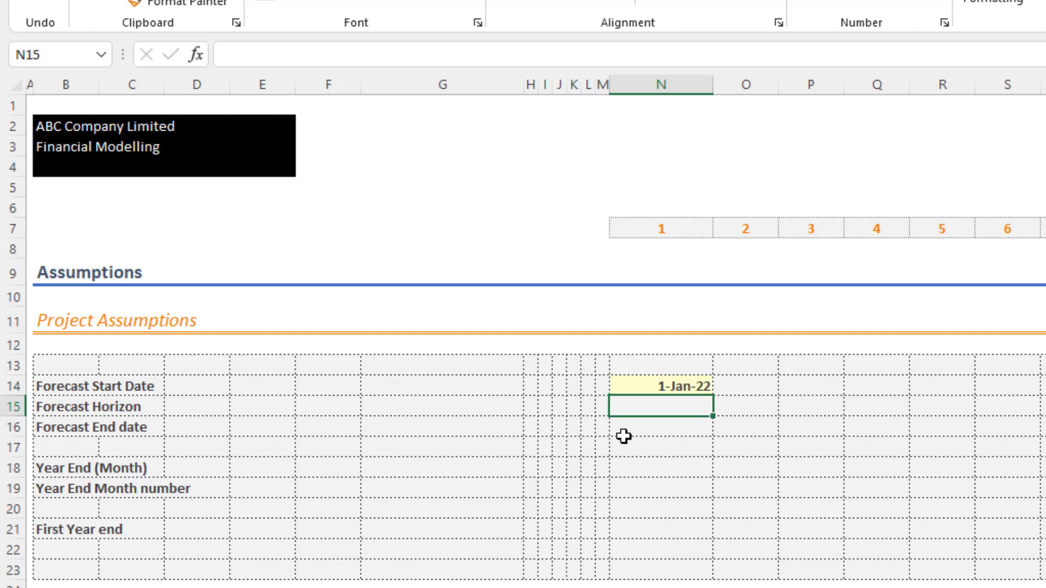
# - Apply the inputs cell style to N15 and enter a Forecast Horizon of 36
pyautogui.click(1035, 2)
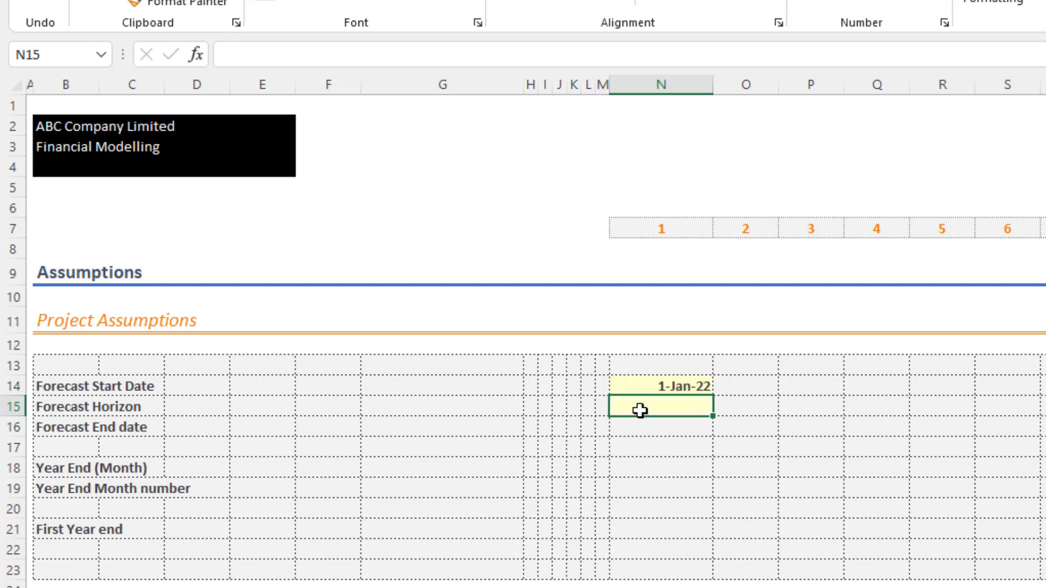
pyautogui.click(682, 427)
pyautogui.click(680, 405)
pyautogui.write('36')
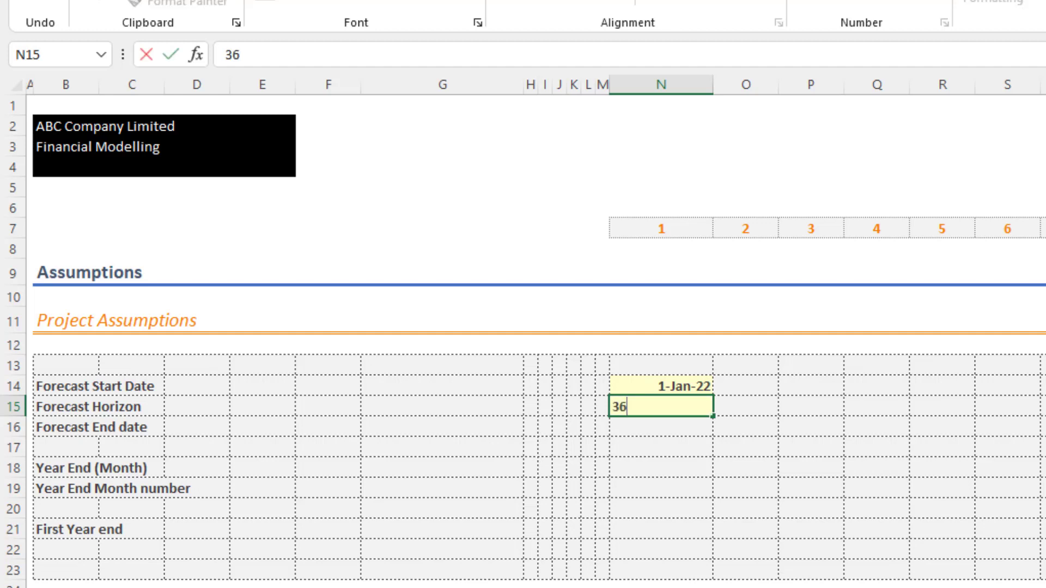
pyautogui.press('Return')
# - Enter the note ">> Input Date" in cell G14 of the Forecast Start Date row
pyautogui.press('Left')
pyautogui.press('Left')
pyautogui.press('Left')
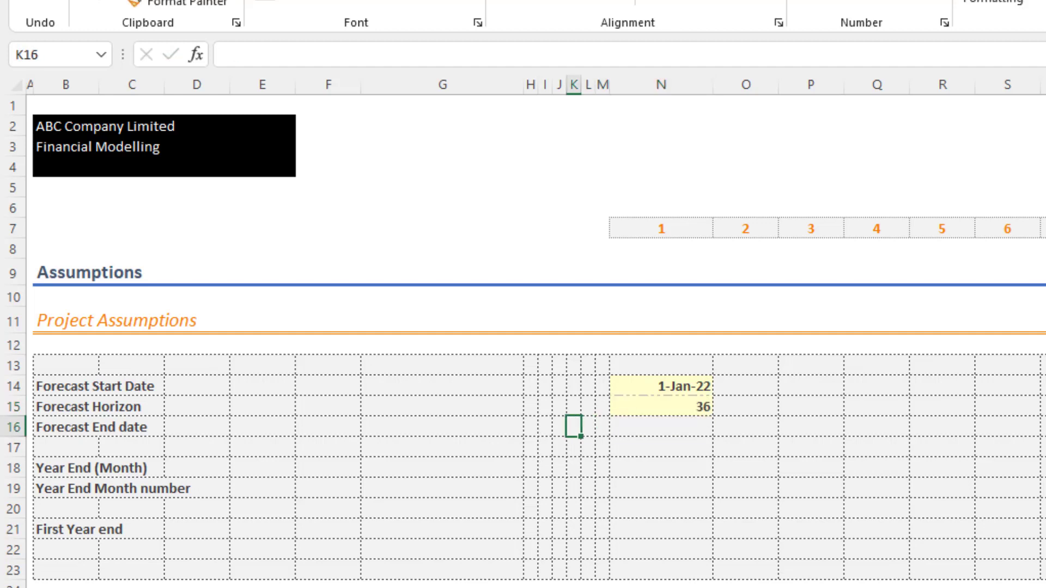
pyautogui.press('Up')
pyautogui.press('Up')
pyautogui.press('Left')
pyautogui.press('Left')
pyautogui.press('Left')
pyautogui.press('Left')
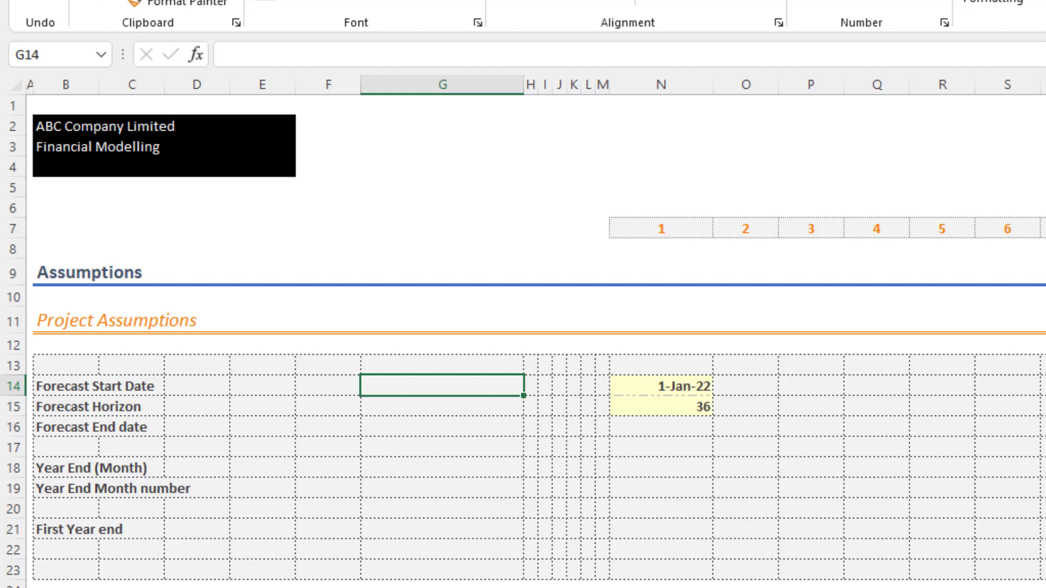
pyautogui.write('>> In')
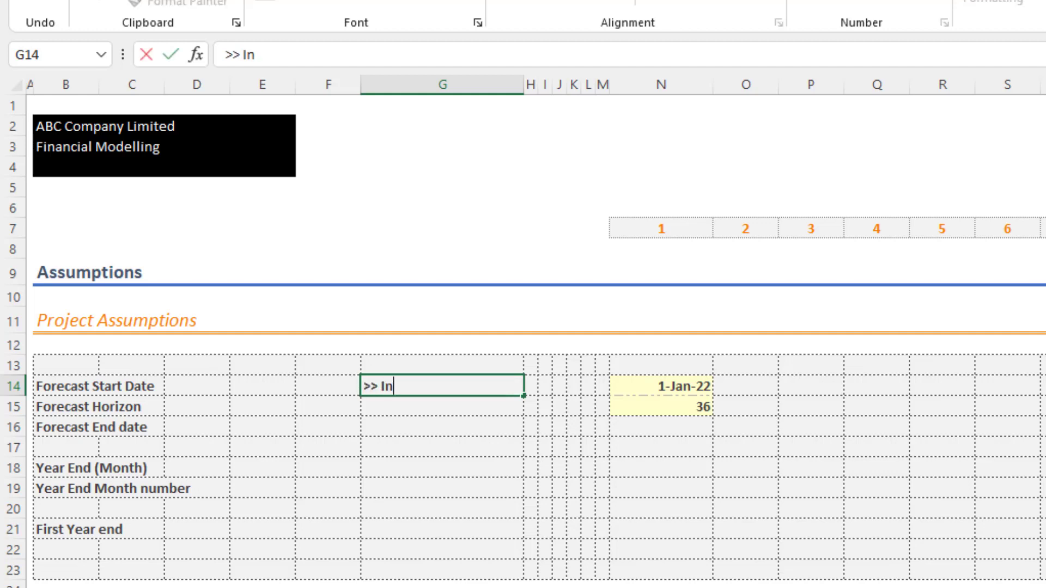
pyautogui.write('put Date')
pyautogui.press('Return')
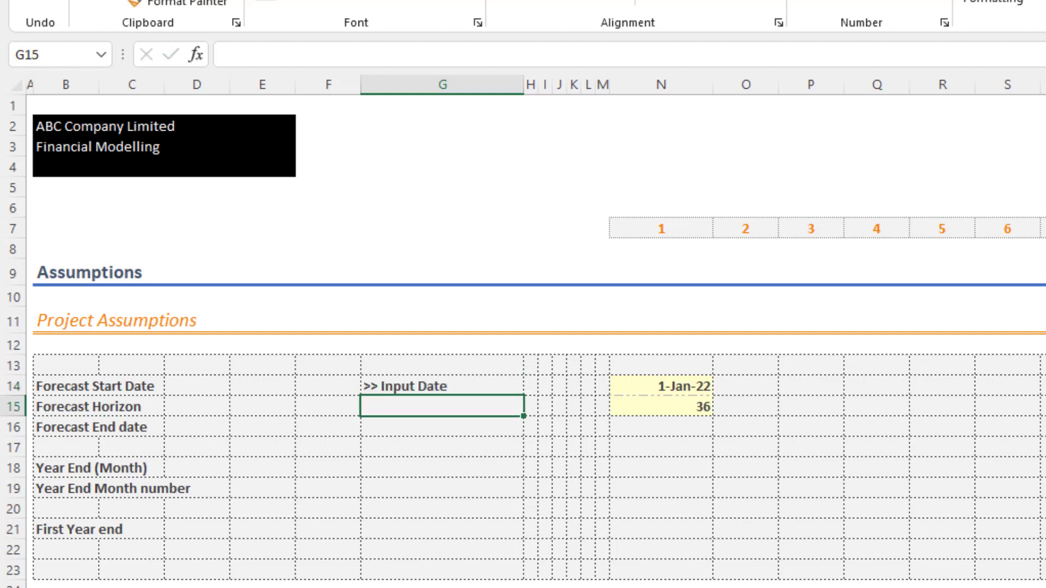
# - Enter the note ">> Input Months" in cell G15 of the Forecast Horizon row
pyautogui.write('>> Inse')
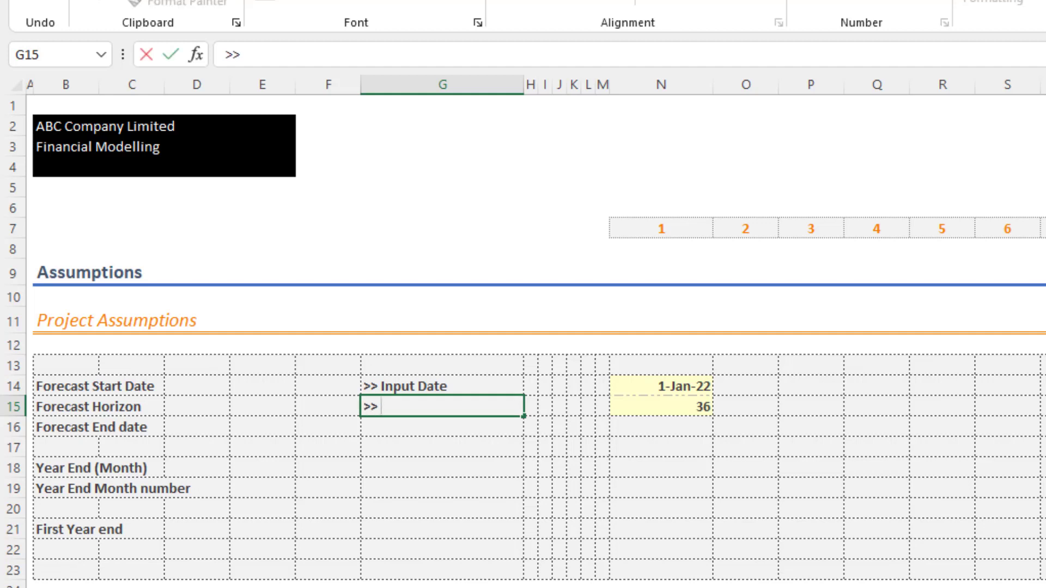
pyautogui.press('BackSpace')
pyautogui.press('BackSpace')
pyautogui.press('BackSpace')
pyautogui.write('nput ')
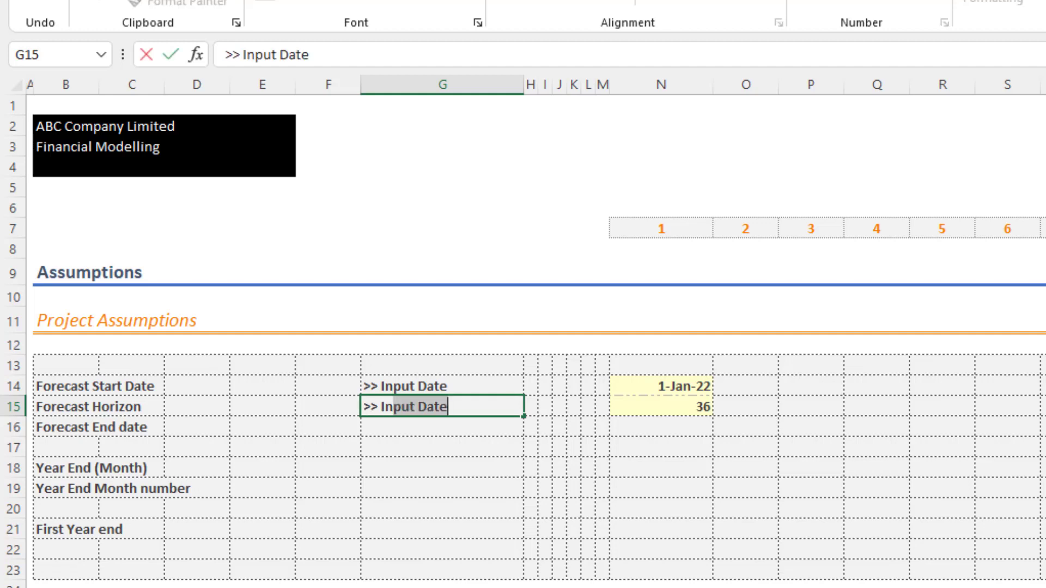
pyautogui.write('Months')
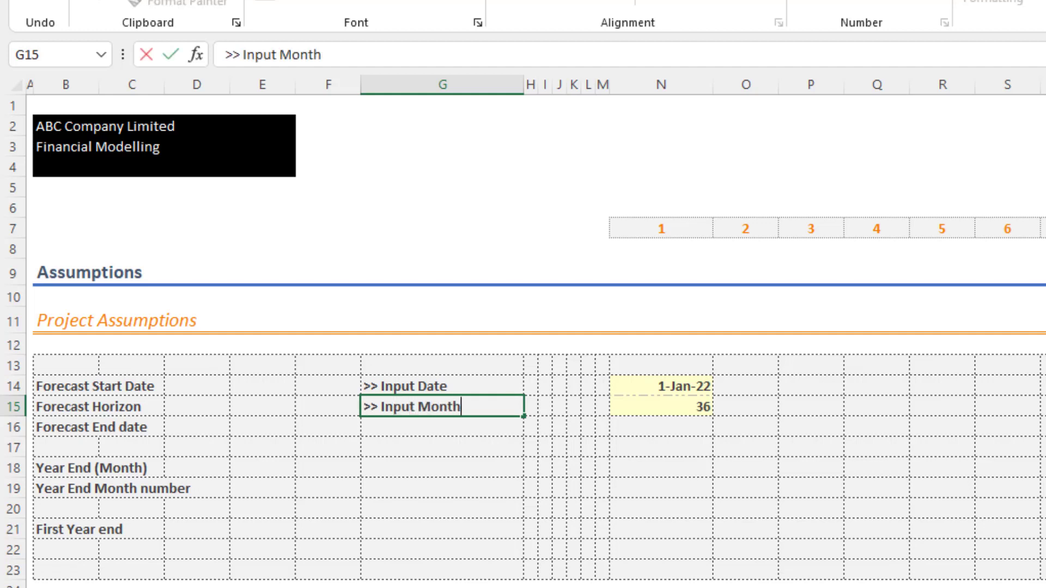
pyautogui.press('Return')
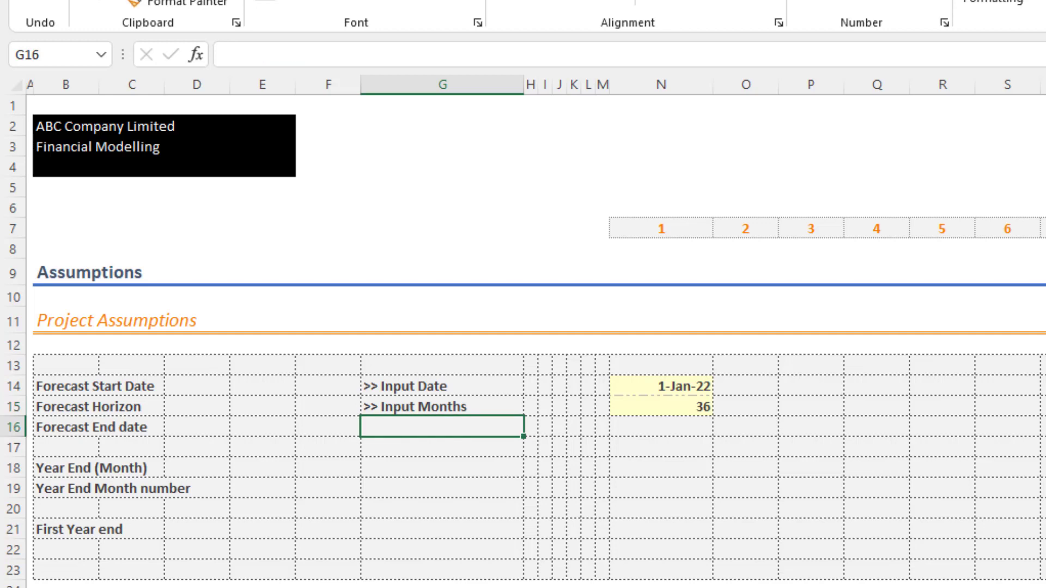
# - Calculate the Forecast End date in N16 with the formula =EDATE(N14,N15)
pyautogui.press('Right')
pyautogui.press('Right')
pyautogui.press('Right')
pyautogui.press('Right')
pyautogui.press('Right')
pyautogui.press('Right')
pyautogui.press('Right')
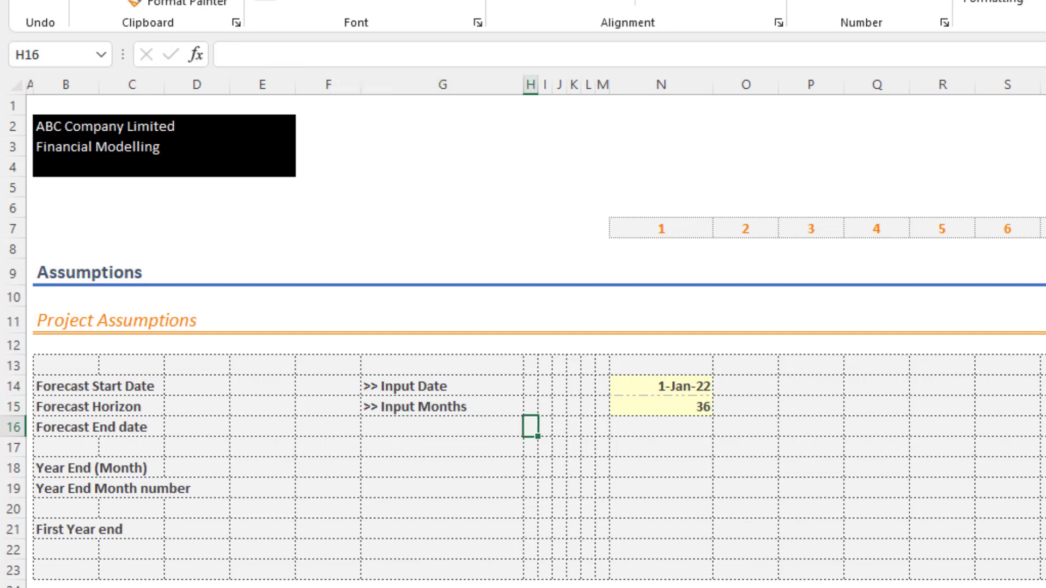
pyautogui.press('F2')
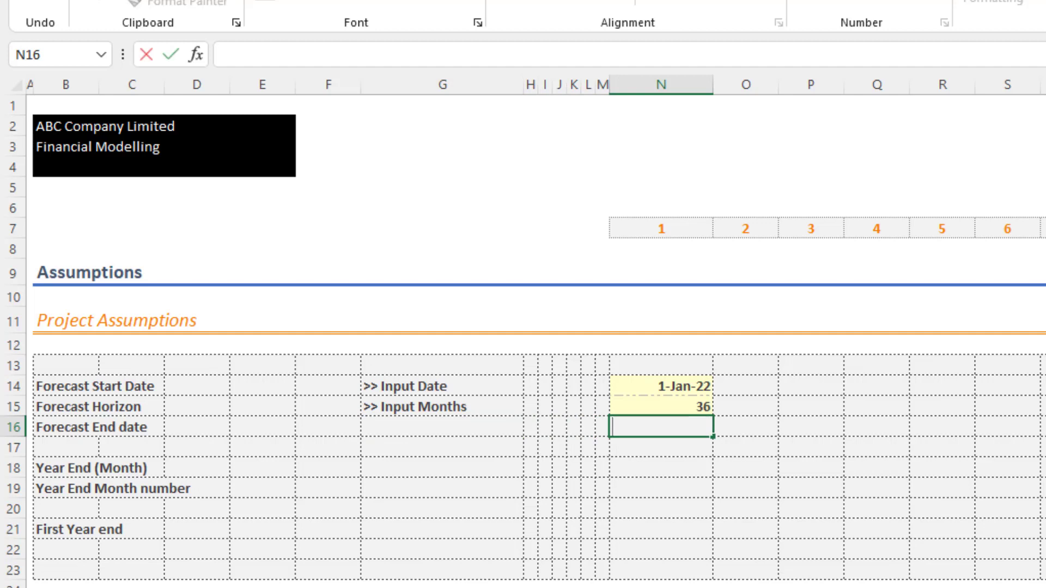
pyautogui.write('=ed')
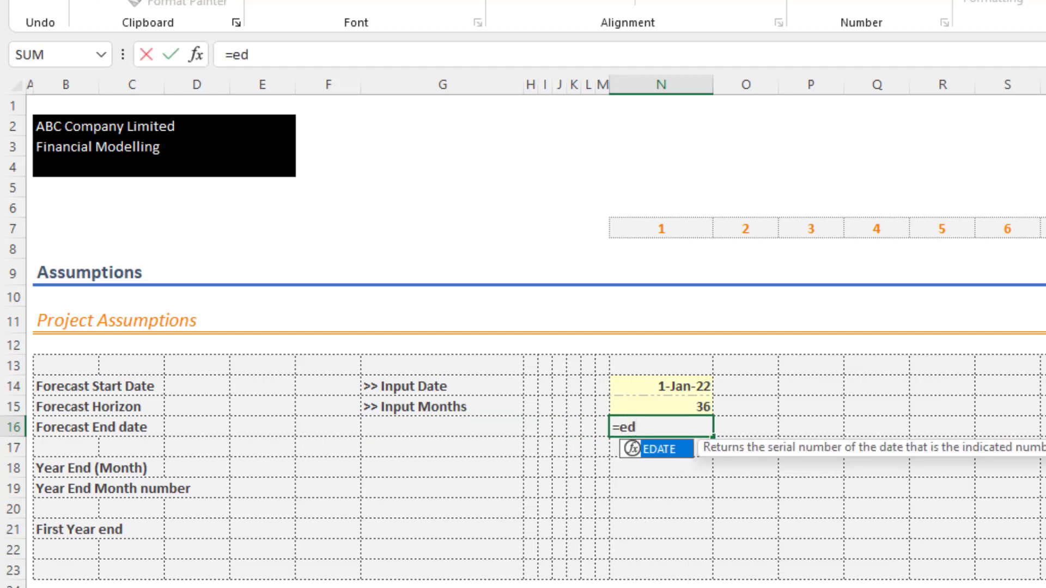
pyautogui.press('Tab')
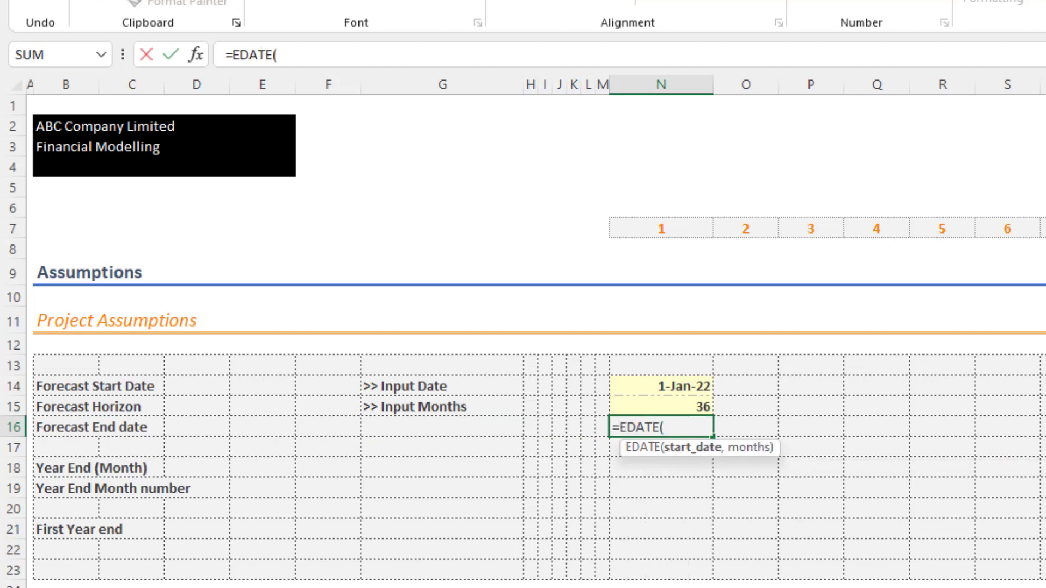
pyautogui.press('Up')
pyautogui.press('Up')
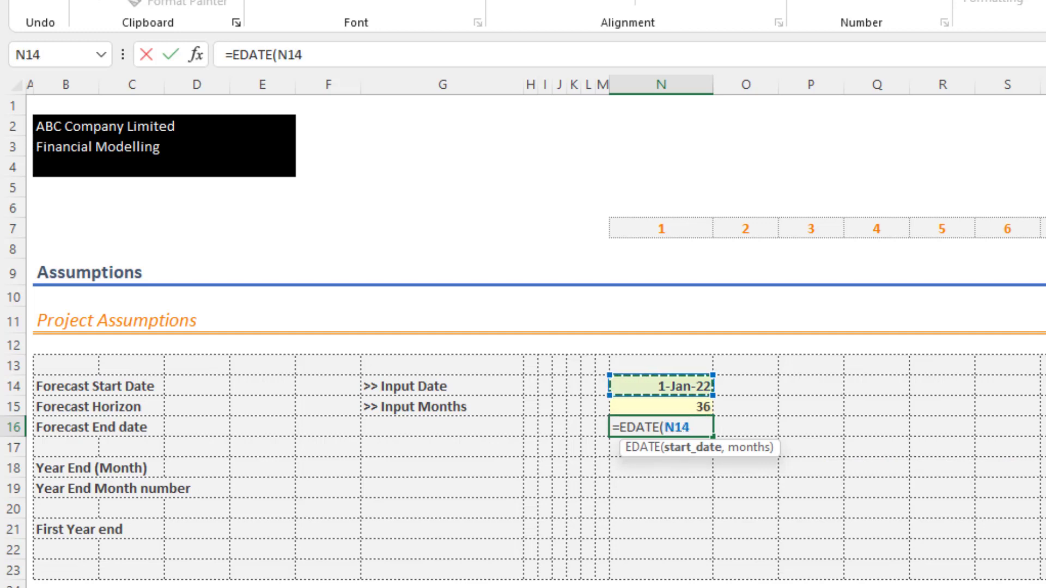
pyautogui.write(',')
pyautogui.press('Up')
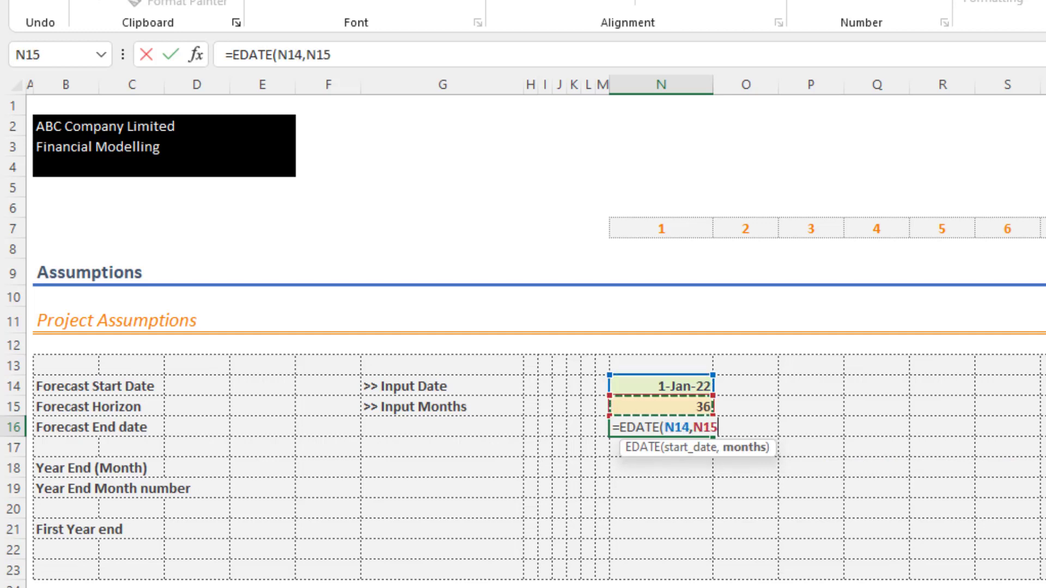
pyautogui.write(')')
pyautogui.press('Return')
pyautogui.press('Up')
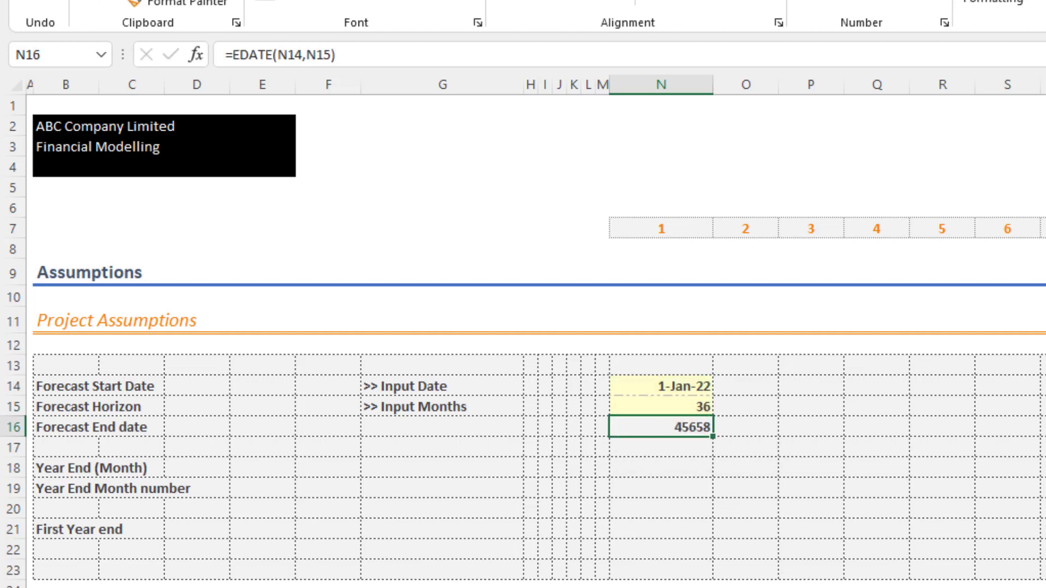
# - Format the Forecast End date in N16 as a day-month-year date
pyautogui.hotkey('ctrl', 'shift', '3')
pyautogui.press('Left')
pyautogui.press('Left')
pyautogui.press('Left')
pyautogui.press('Left')
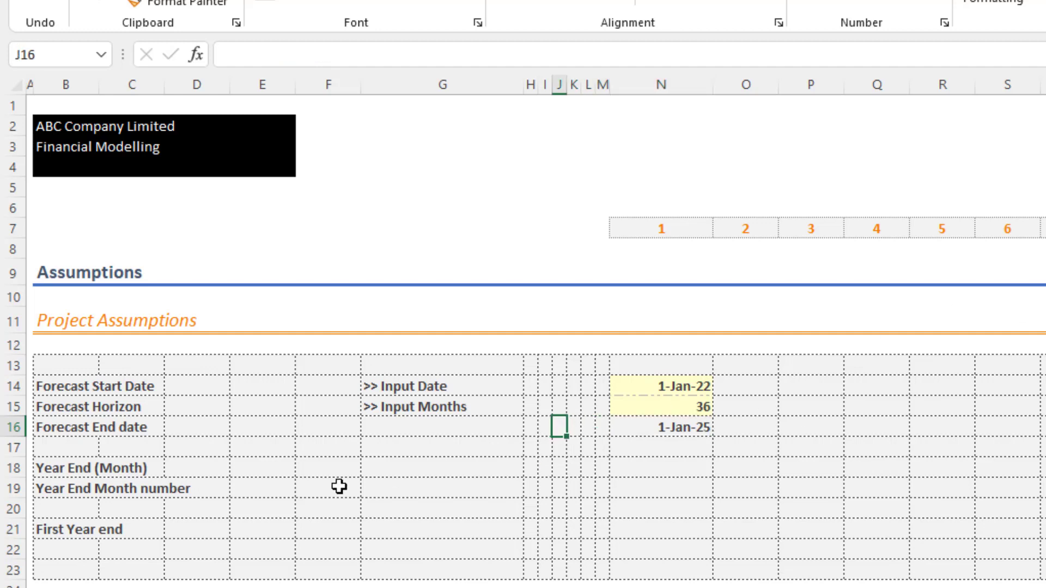
pyautogui.click(649, 465)
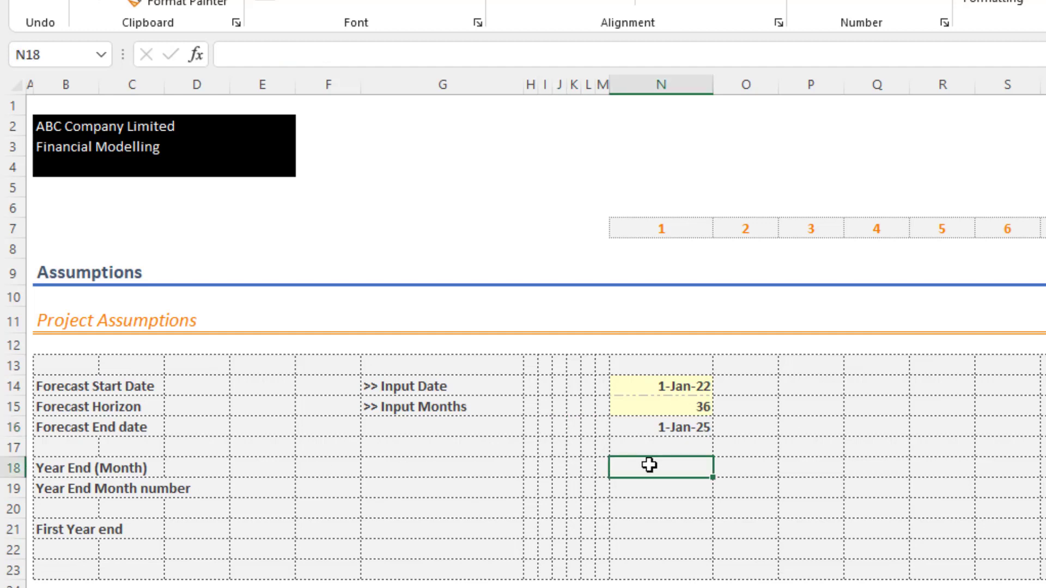
pyautogui.write('Mar')
pyautogui.press('Return')
pyautogui.click(649, 464)
pyautogui.write('Jun')
pyautogui.hotkey('ctrl', 'Return')
pyautogui.write('Sep')
pyautogui.press('Return')
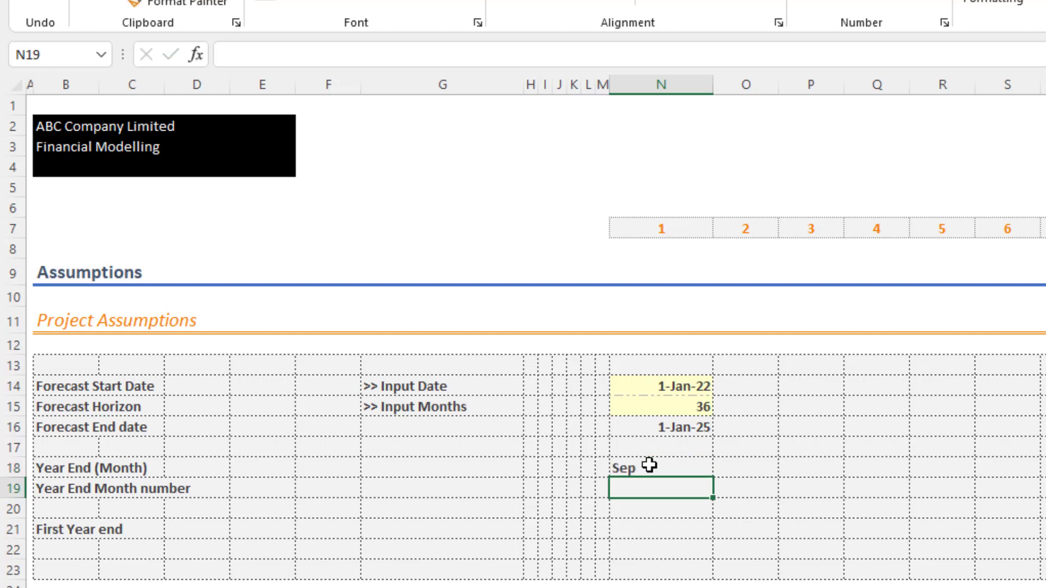
pyautogui.click(649, 465)
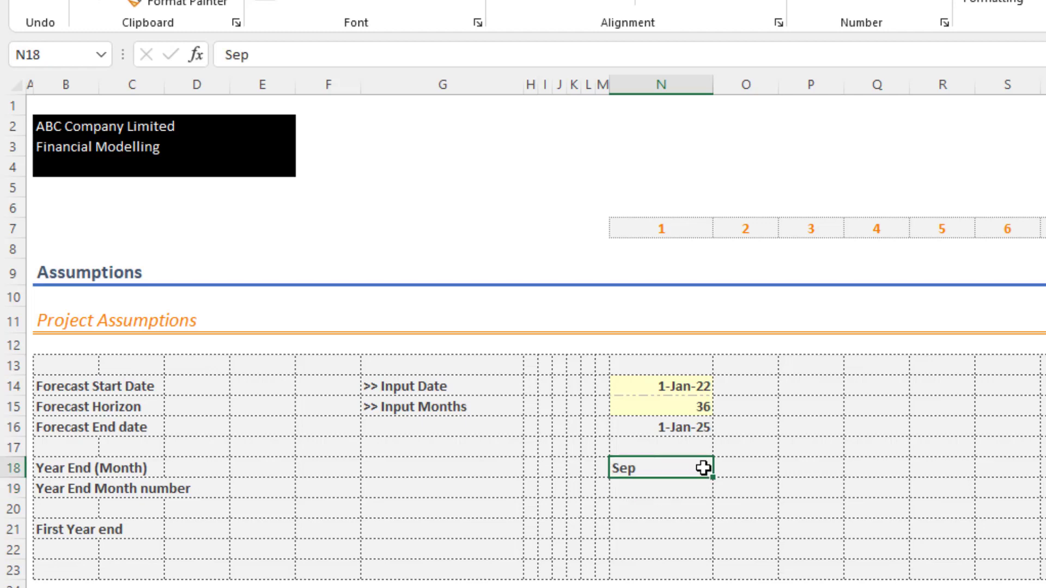
pyautogui.press('Delete')
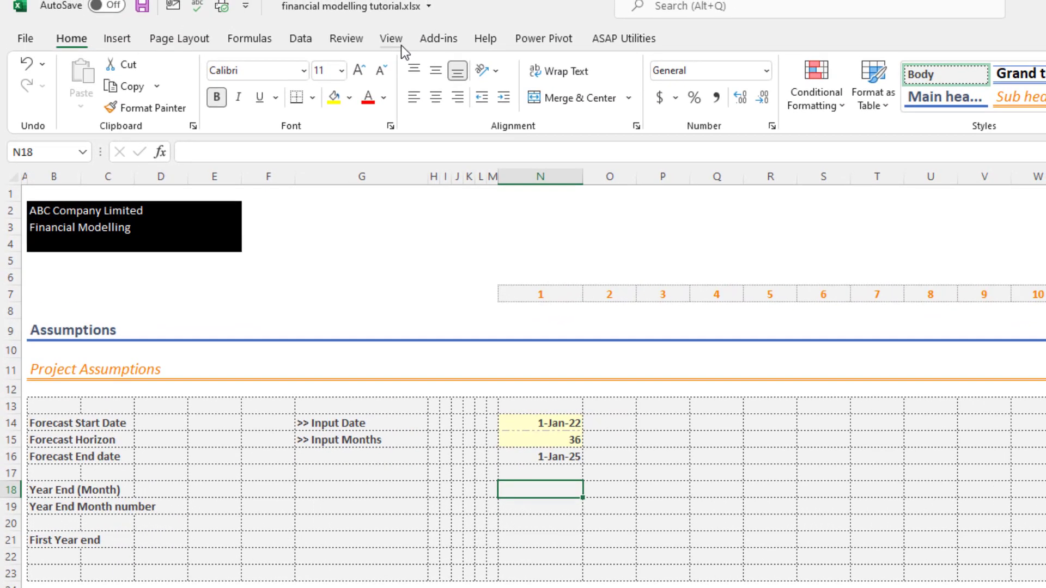
# - Add list data validation to the Year End (Month) cell N18 with the source Mar,Jun,Sep,Dec
pyautogui.click(300, 40)
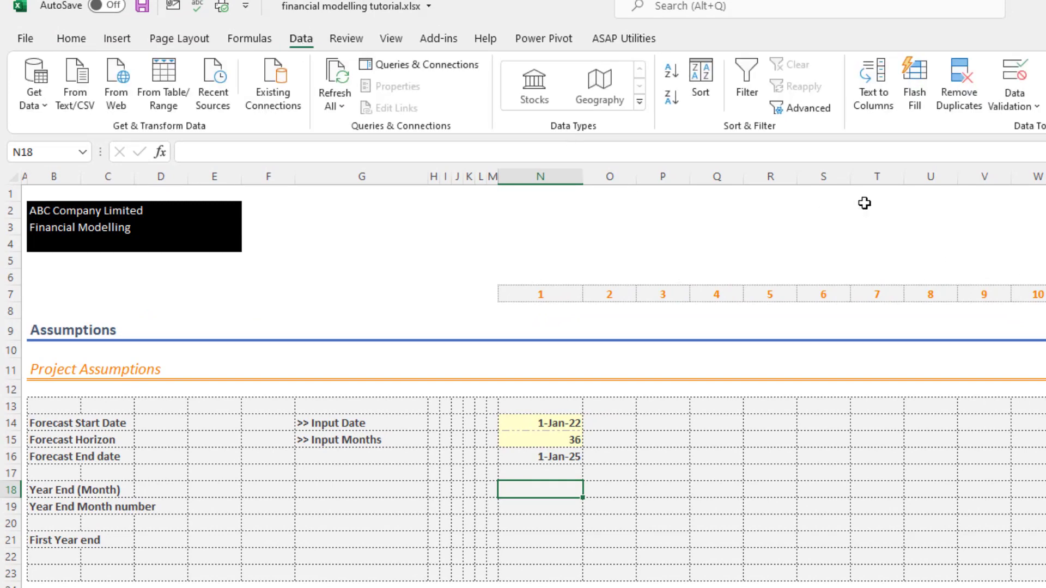
pyautogui.click(1027, 105)
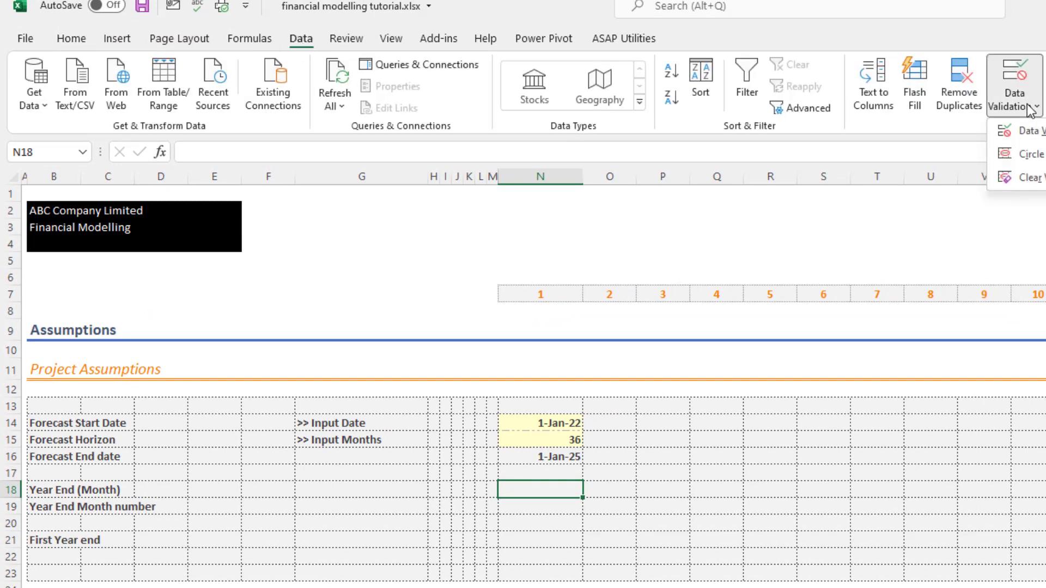
pyautogui.click(1028, 136)
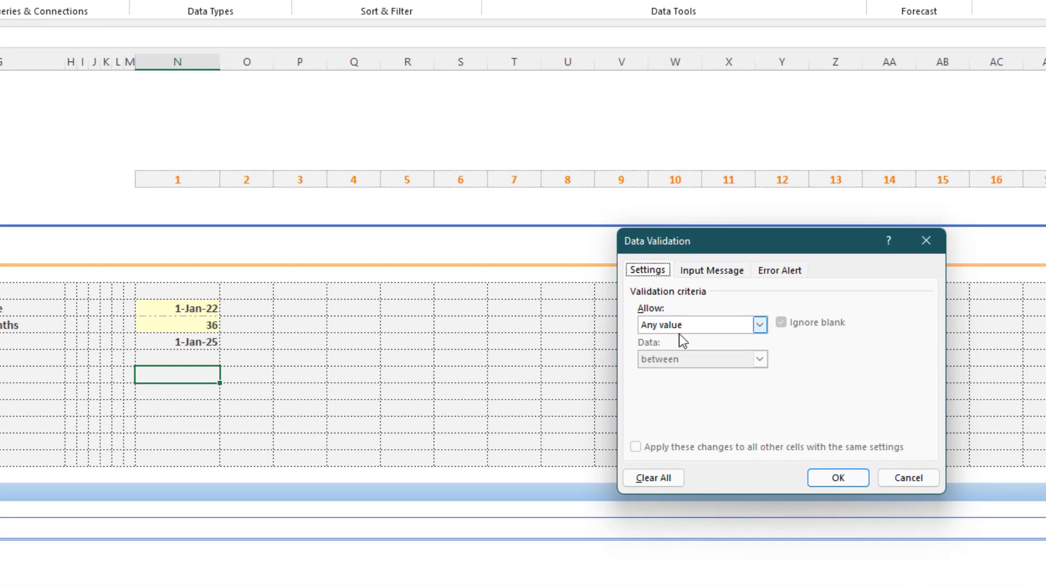
pyautogui.click(678, 324)
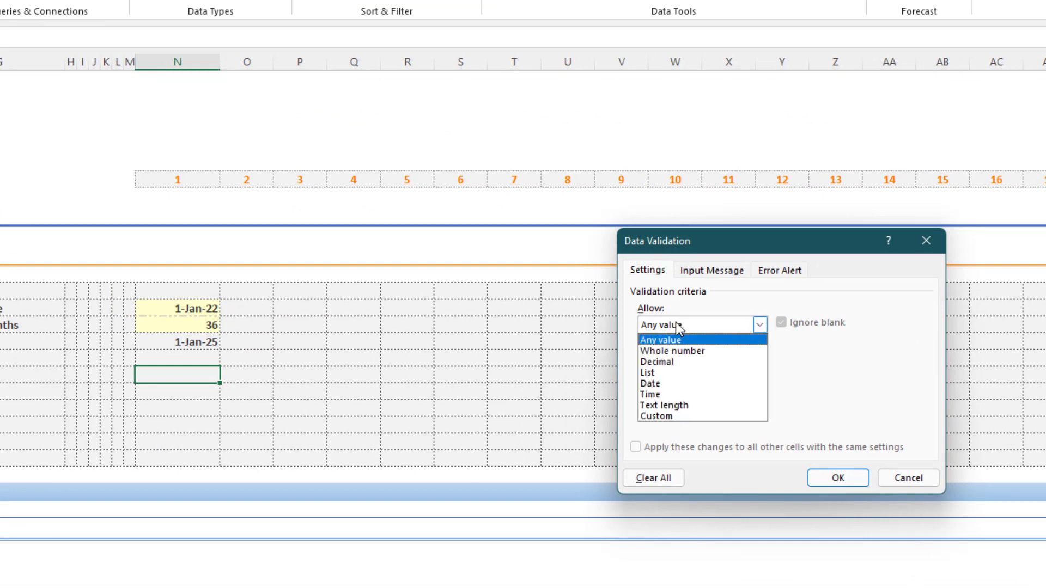
pyautogui.click(648, 373)
pyautogui.click(662, 392)
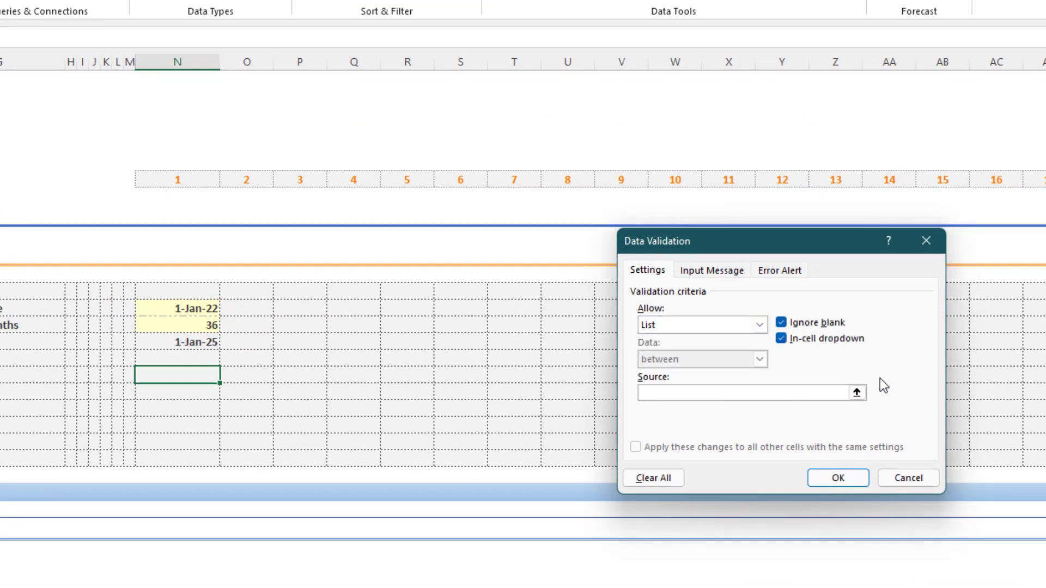
pyautogui.write('Mar,Jun,Sep,Dec')
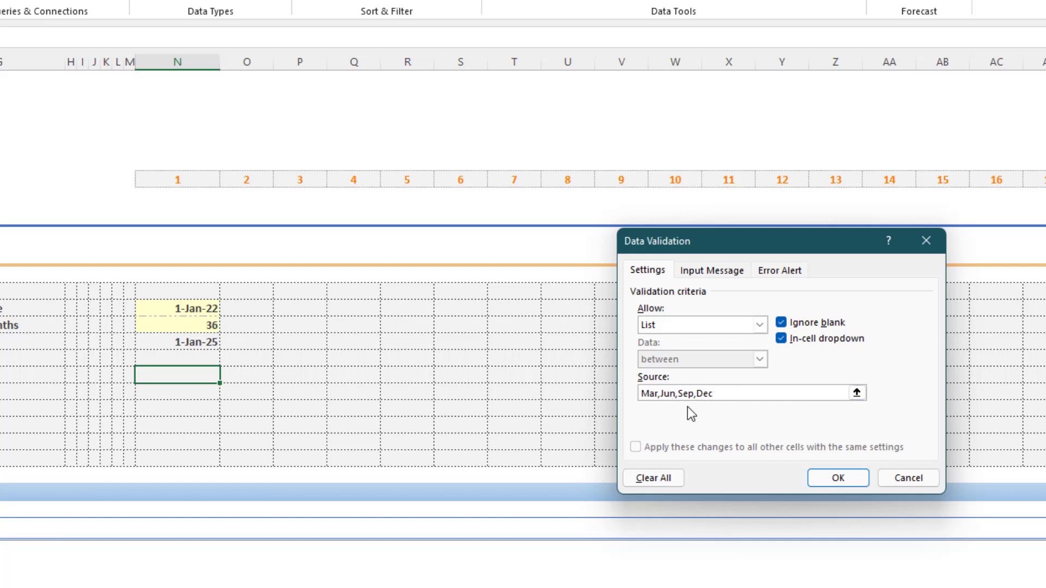
pyautogui.click(833, 480)
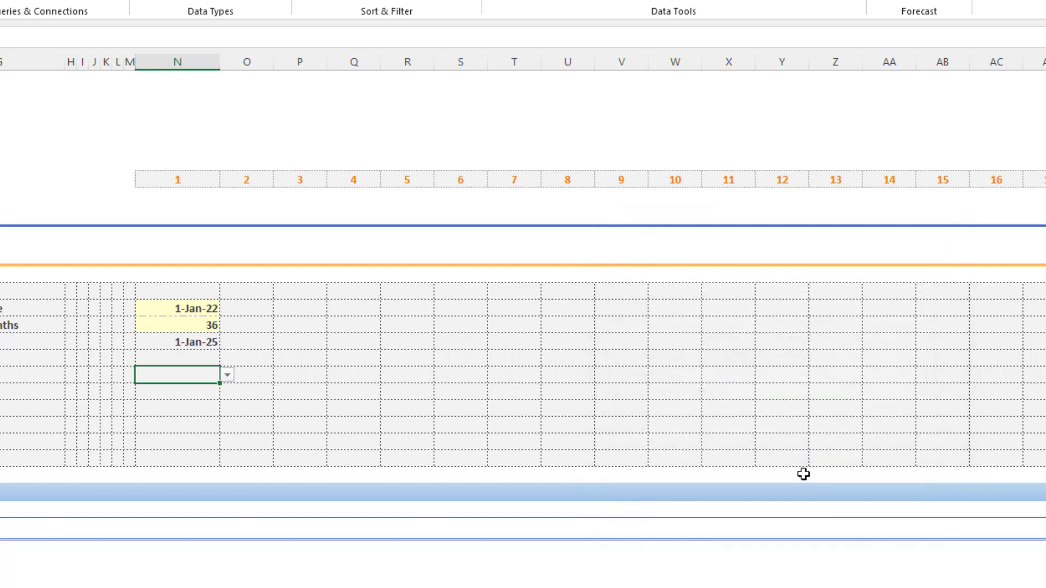
# - Try the month choices in N18's validation list, including Sep and Dec, and finish with Mar selected
pyautogui.click(235, 376)
pyautogui.click(209, 374)
pyautogui.click(232, 375)
pyautogui.click(205, 375)
pyautogui.click(227, 376)
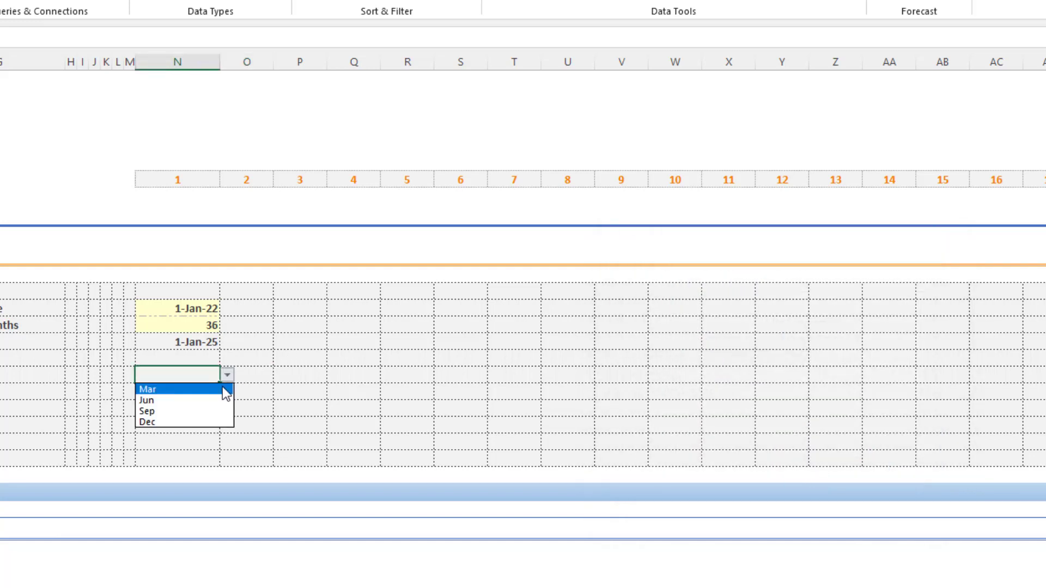
pyautogui.click(217, 412)
pyautogui.click(231, 376)
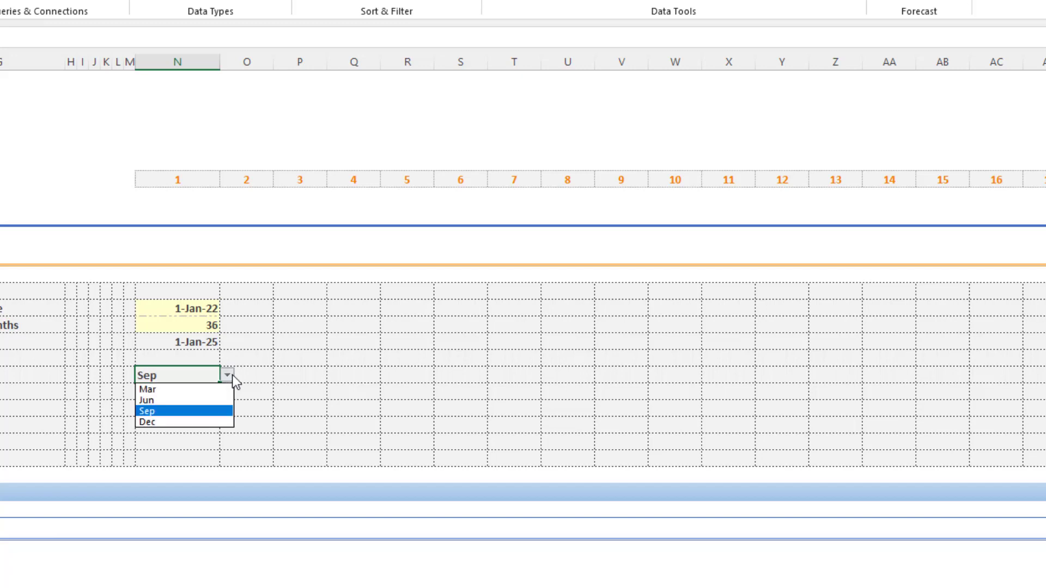
pyautogui.click(217, 422)
pyautogui.click(234, 379)
pyautogui.click(208, 377)
pyautogui.click(227, 375)
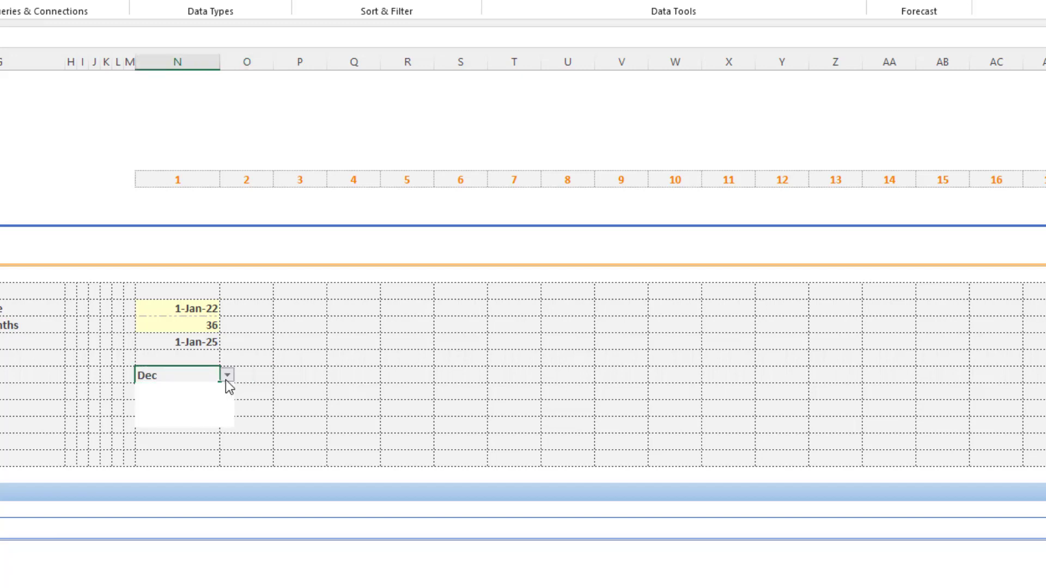
pyautogui.click(214, 404)
pyautogui.click(229, 376)
pyautogui.click(218, 391)
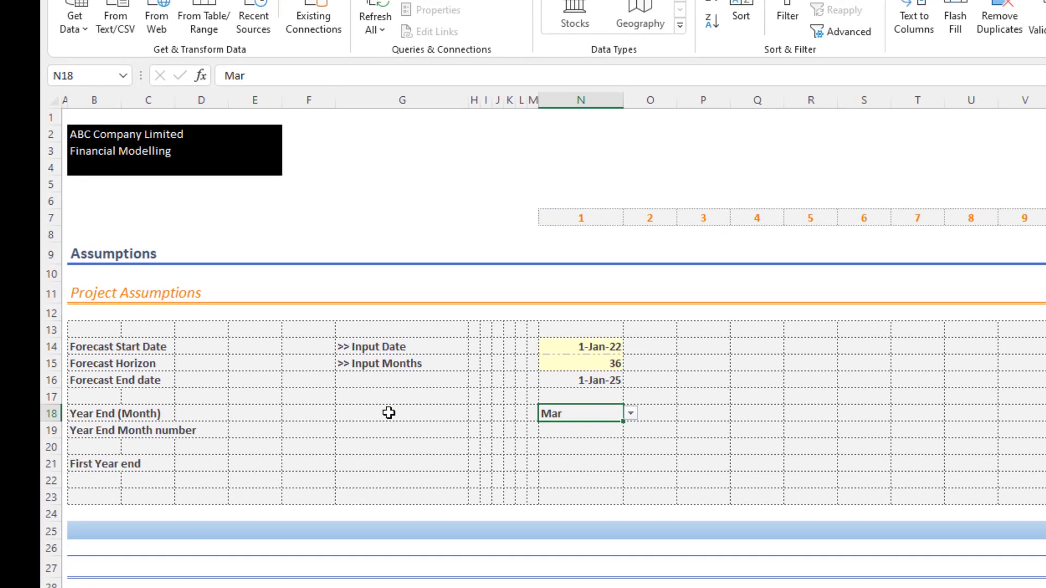
# - Enter the note ">> Select the month" in cell G18 of the Year End (Month) row
pyautogui.click(388, 414)
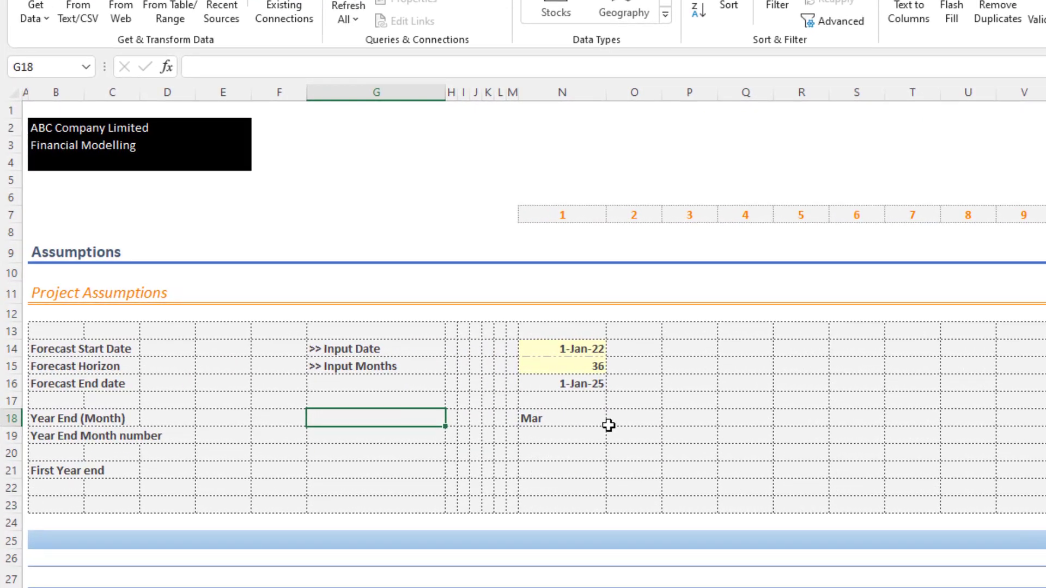
pyautogui.write('>> S')
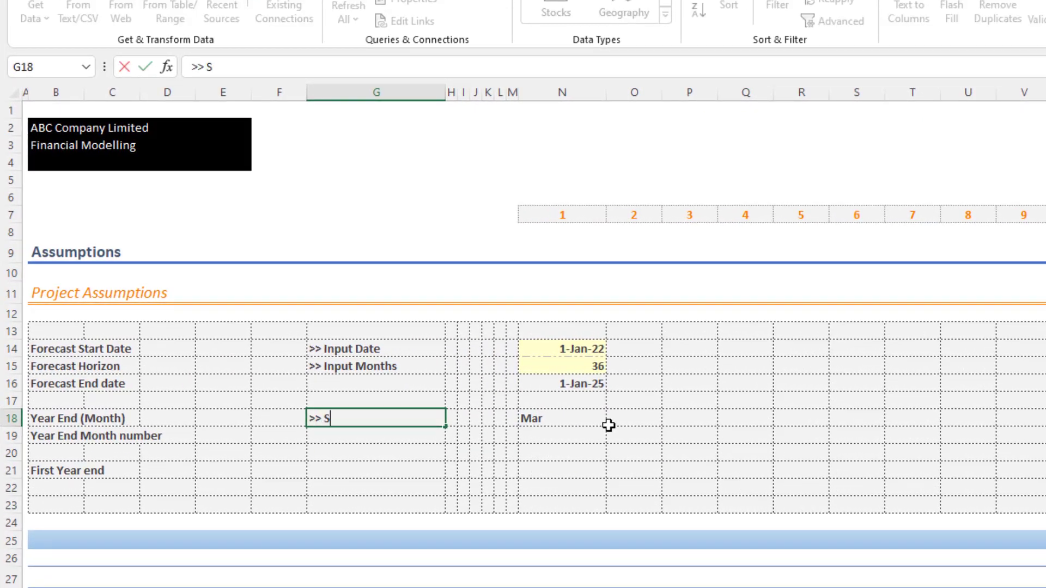
pyautogui.write('elect the mo nth')
pyautogui.press('Return')
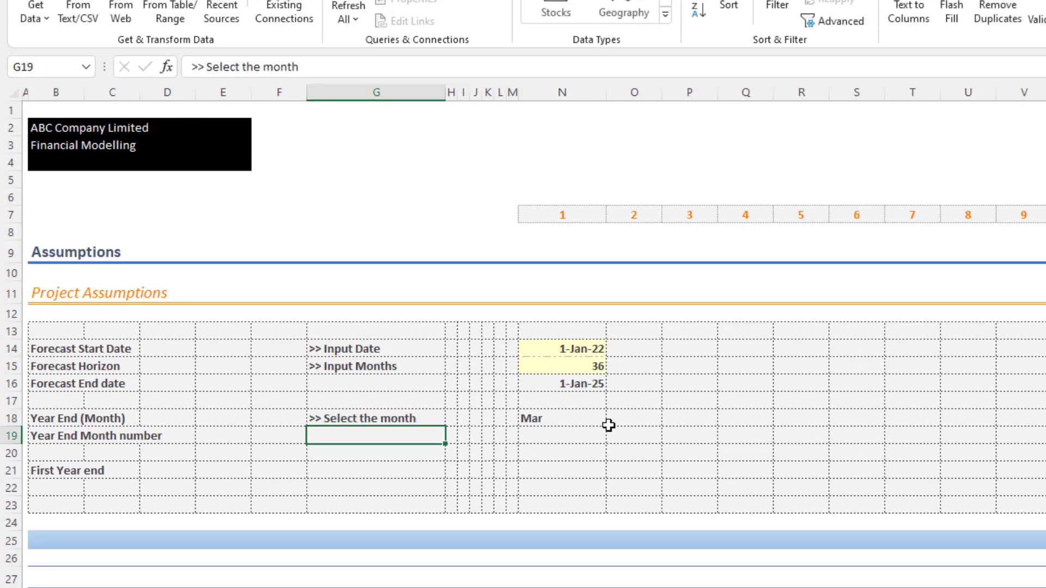
pyautogui.click(593, 422)
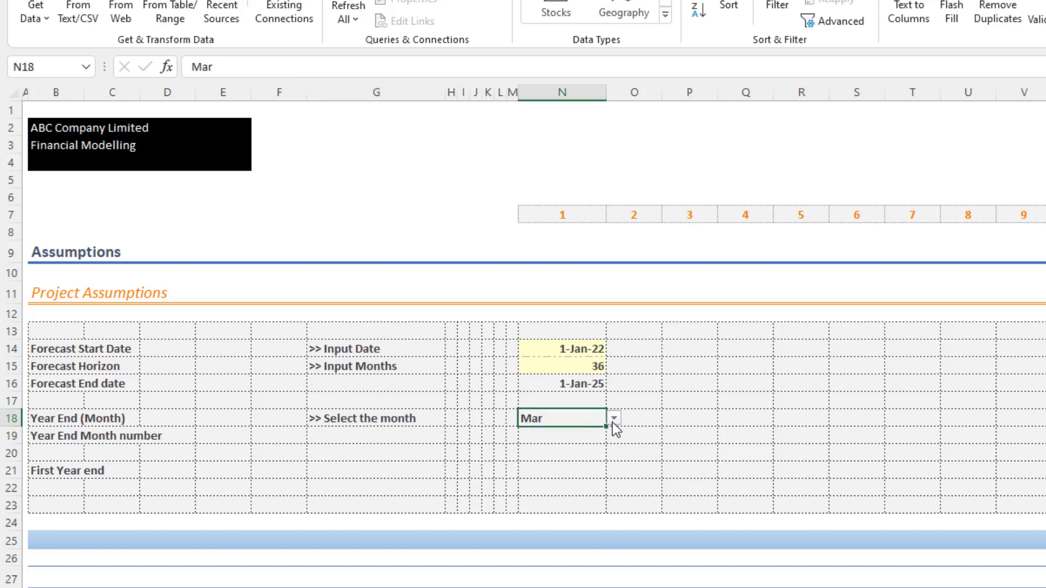
pyautogui.click(62, 436)
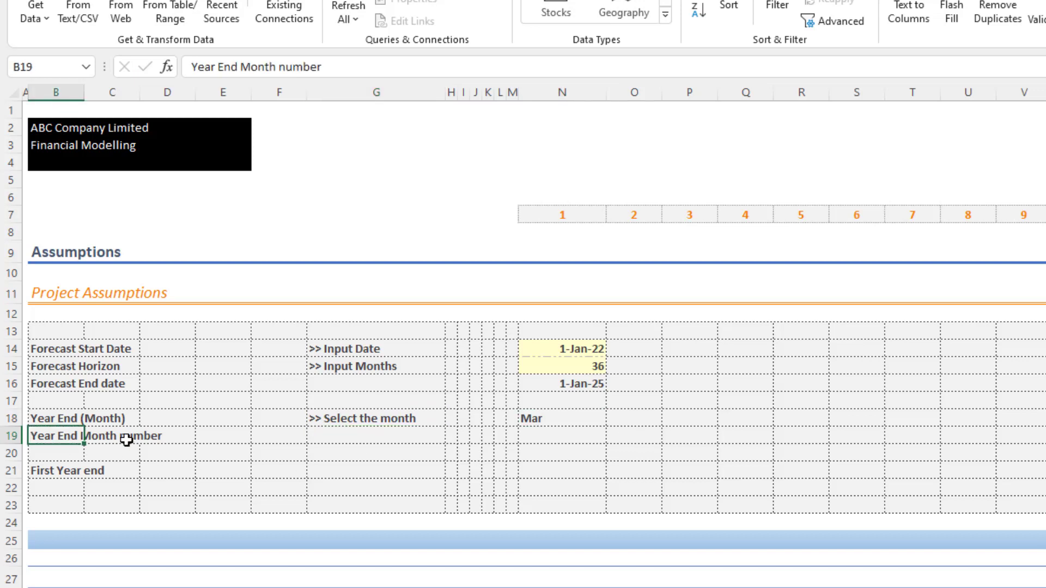
pyautogui.click(545, 437)
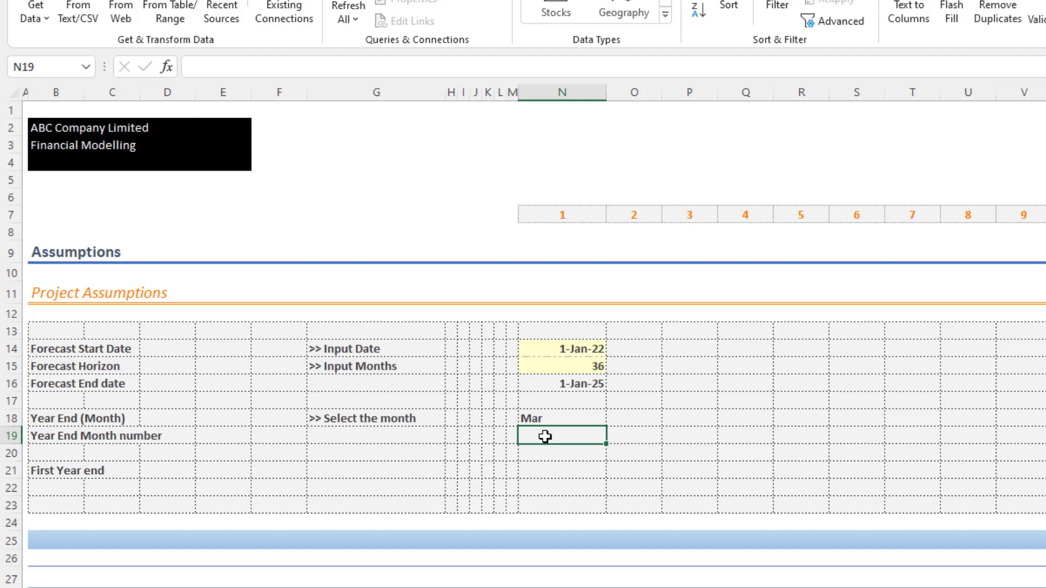
pyautogui.click(550, 416)
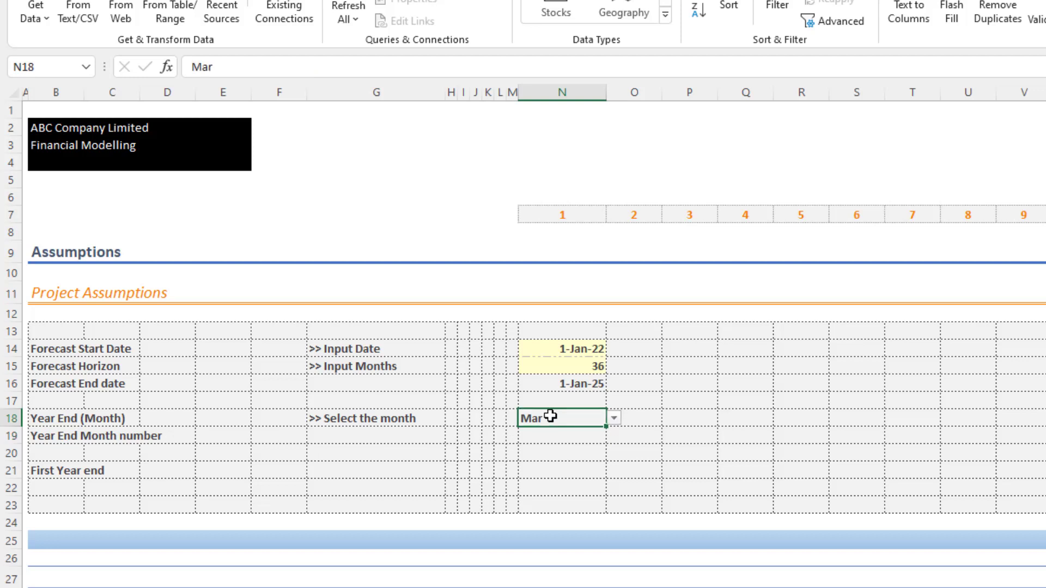
pyautogui.click(554, 432)
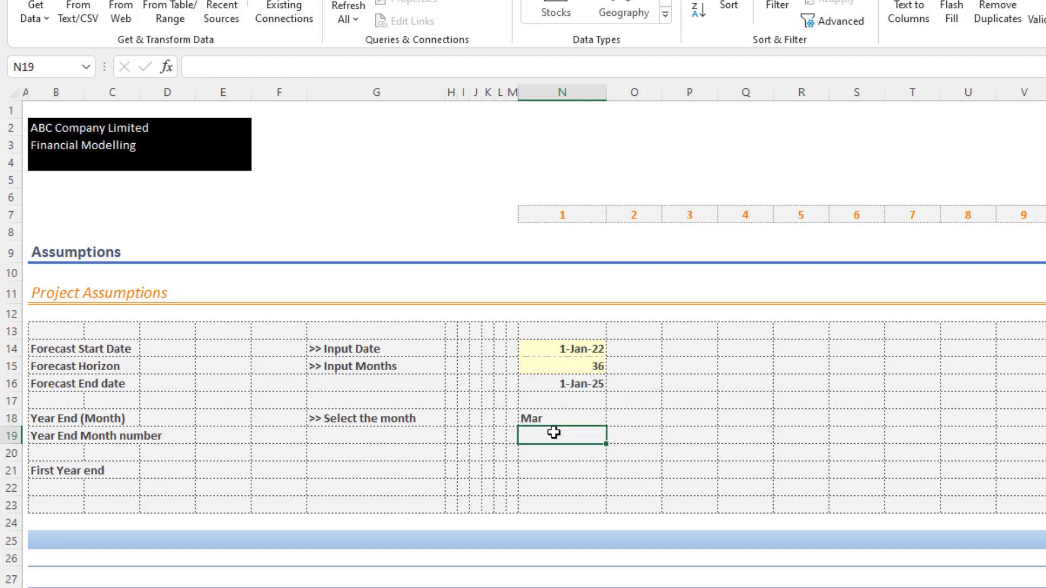
# - Enter the year-end months Mar, Jun, Sep and Dec down cells R16 to R19 for a lookup table
pyautogui.click(800, 383)
pyautogui.write('Mar')
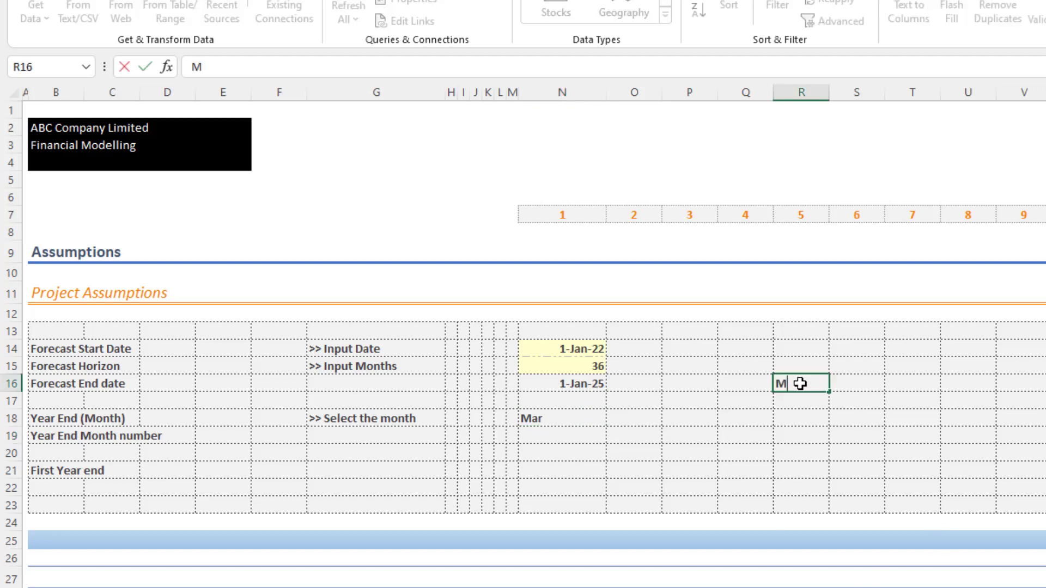
pyautogui.press('Return')
pyautogui.write('Jun')
pyautogui.press('Return')
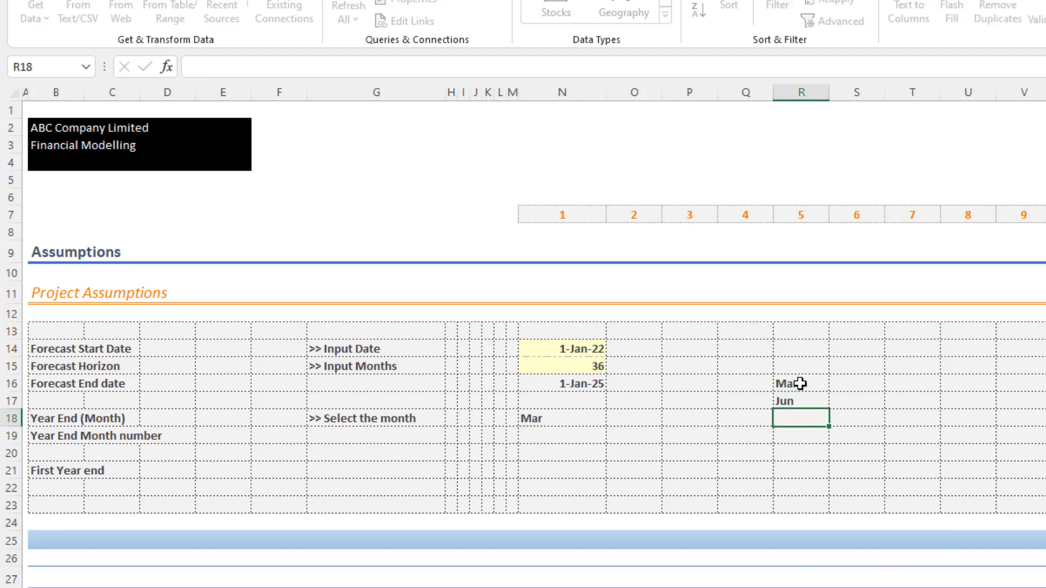
pyautogui.write('Sep')
pyautogui.press('Return')
pyautogui.write('Dec')
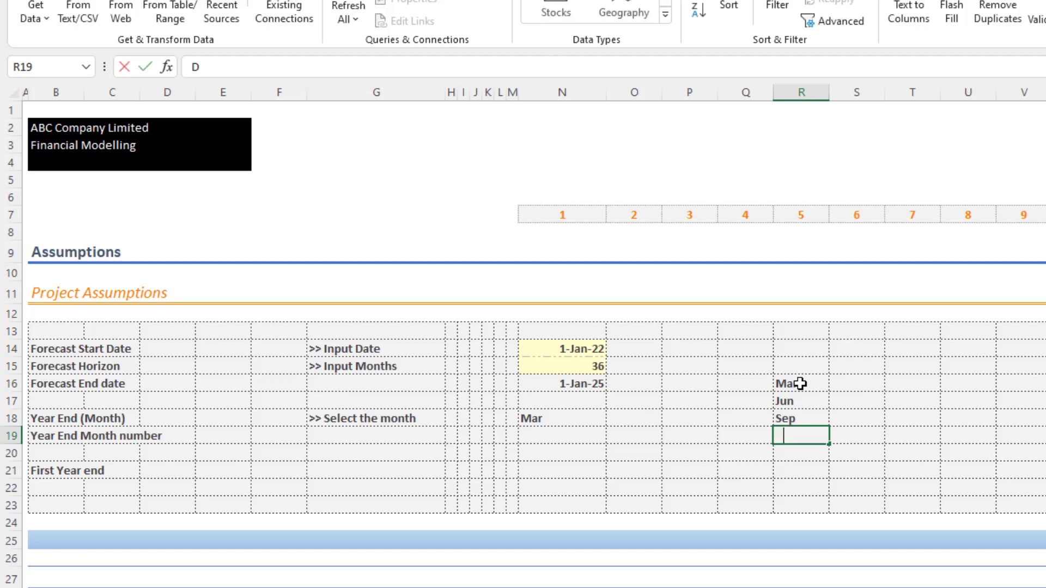
pyautogui.press('Return')
# - Enter the matching month numbers 3, 6, 9 and 12 in cells S16 to S19 beside the months
pyautogui.press('Up')
pyautogui.press('Up')
pyautogui.press('Up')
pyautogui.press('Up')
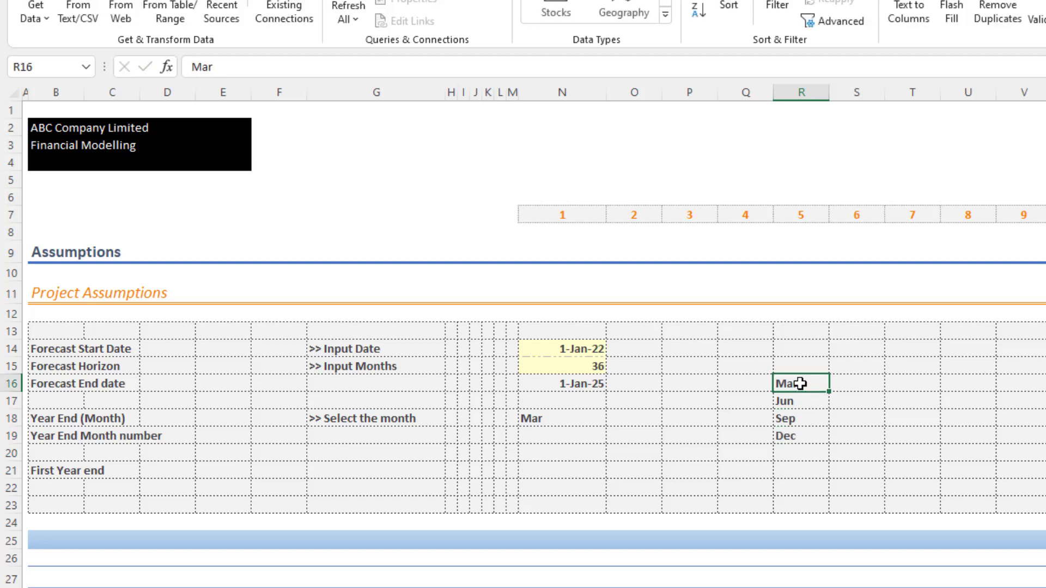
pyautogui.press('Right')
pyautogui.write('3')
pyautogui.press('Return')
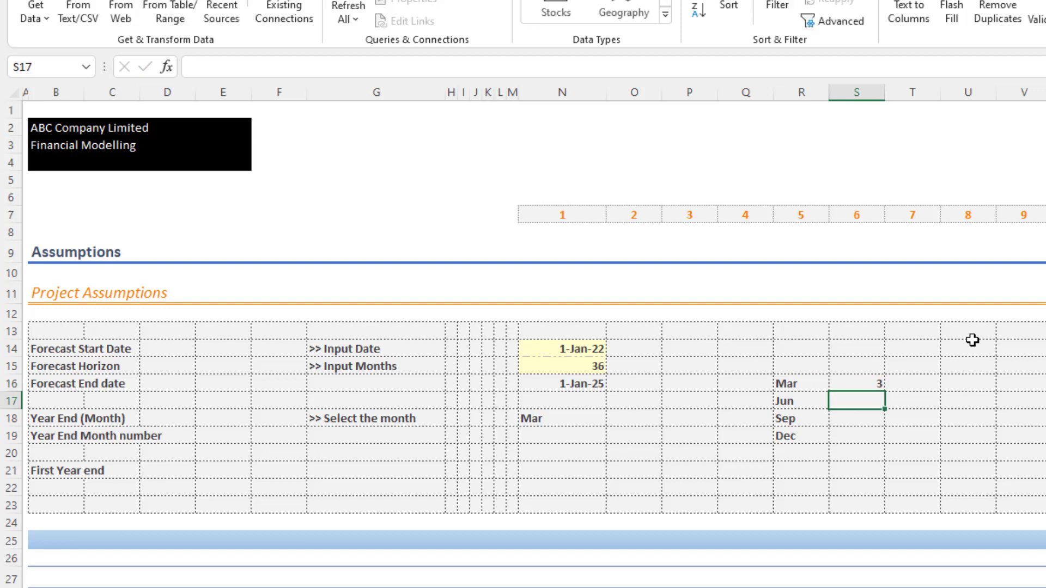
pyautogui.write('6')
pyautogui.press('Return')
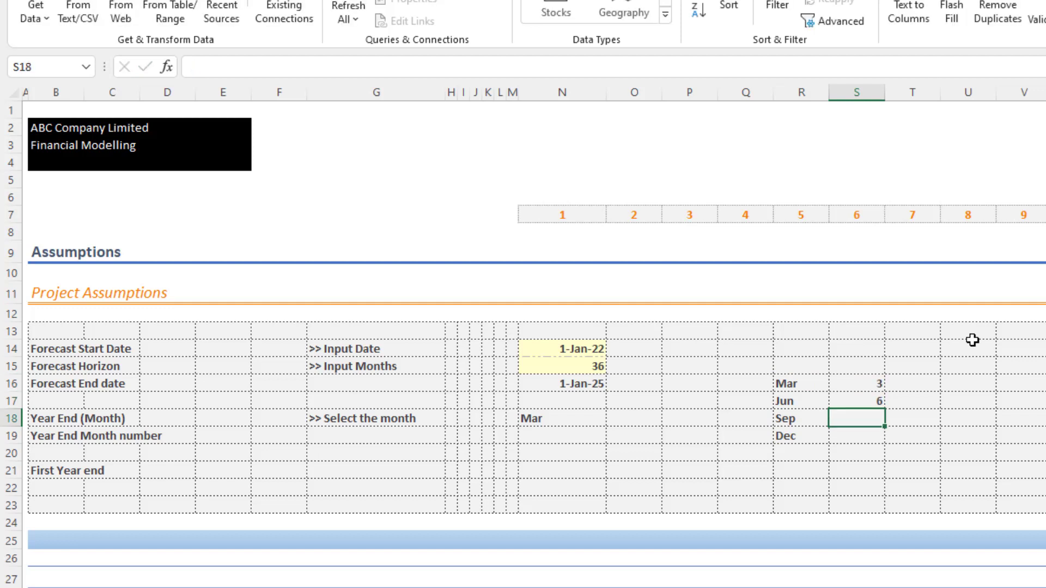
pyautogui.write('9')
pyautogui.press('Return')
pyautogui.write('12')
pyautogui.press('Return')
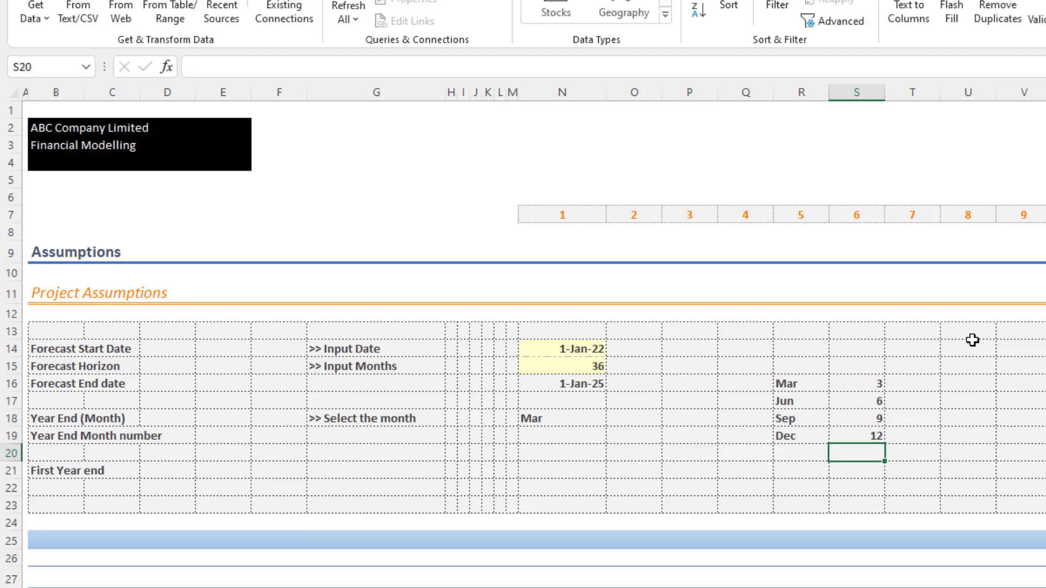
# - Enter =VLOOKUP(N18,$R$16:$S$19,2,FALSE) in N19 to look up the Year End Month number
pyautogui.click(586, 431)
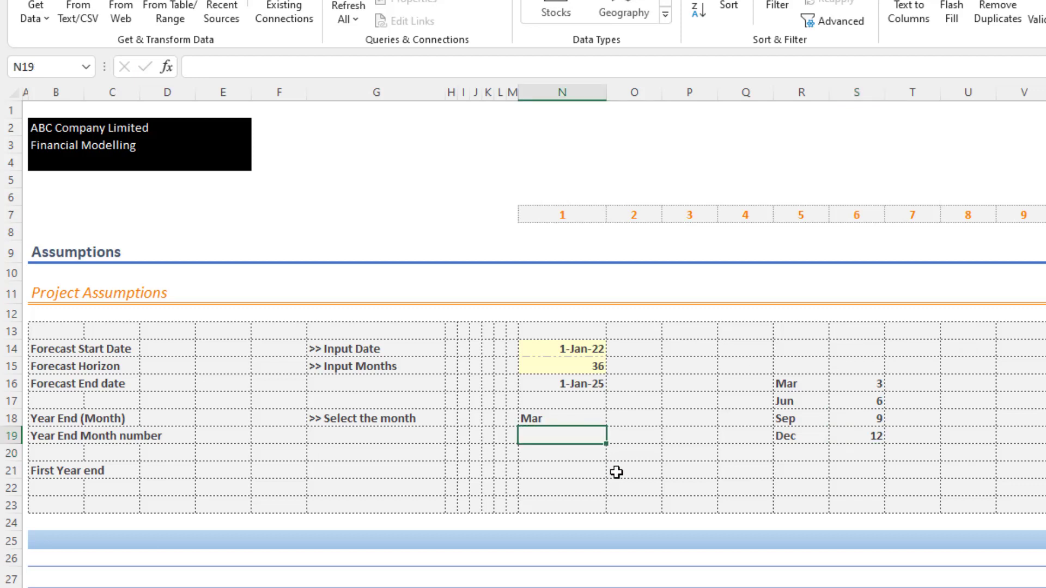
pyautogui.write('=vlo')
pyautogui.press('Tab')
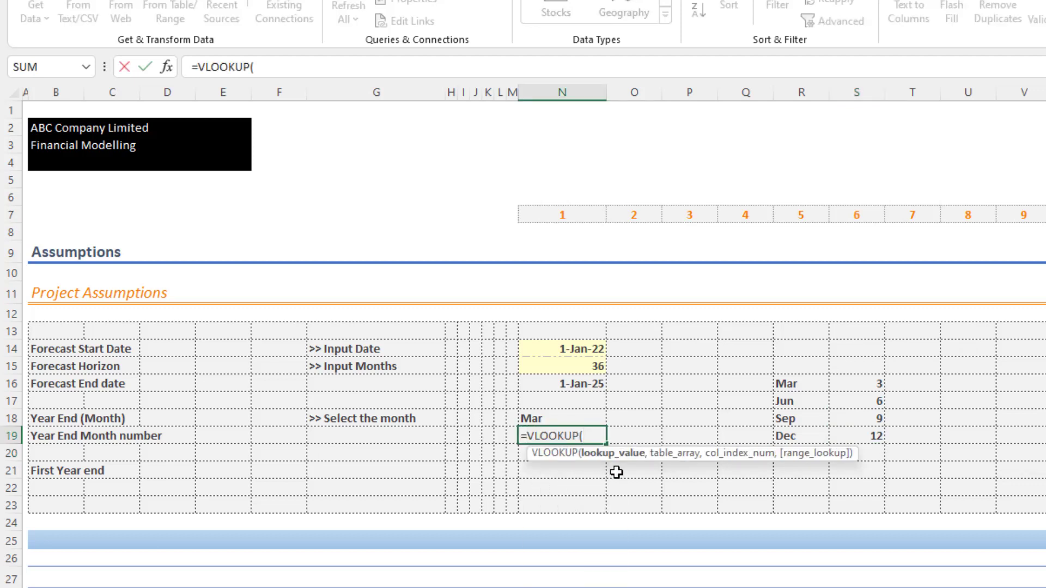
pyautogui.click(554, 418)
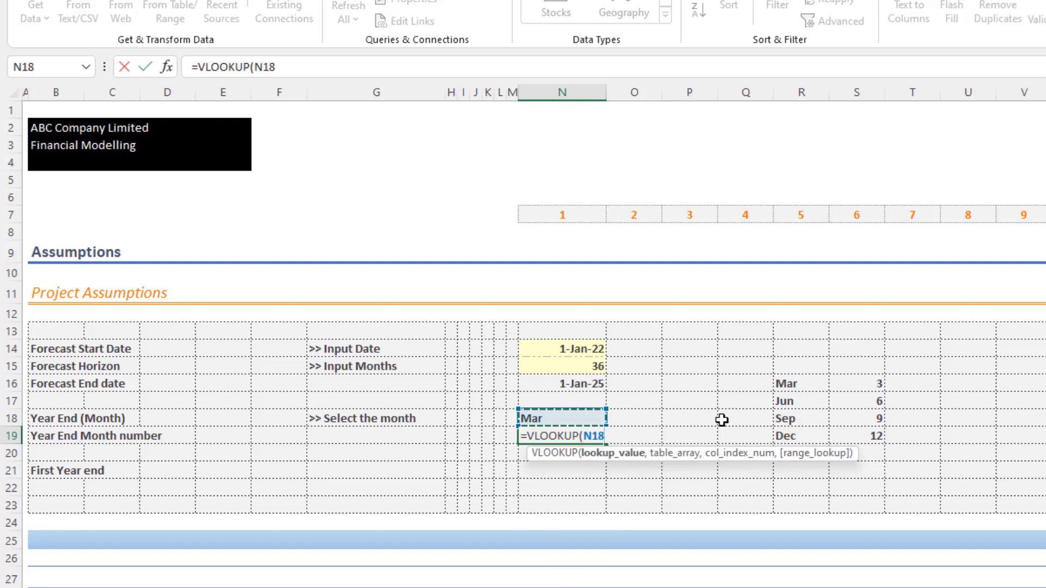
pyautogui.write(',')
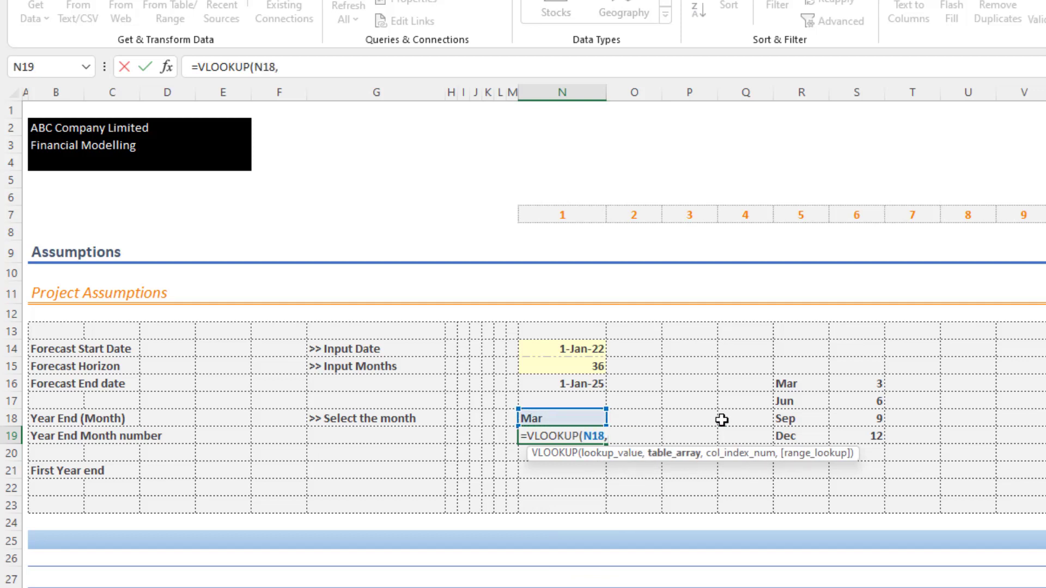
pyautogui.moveTo(804, 379); pyautogui.dragTo(833, 432)
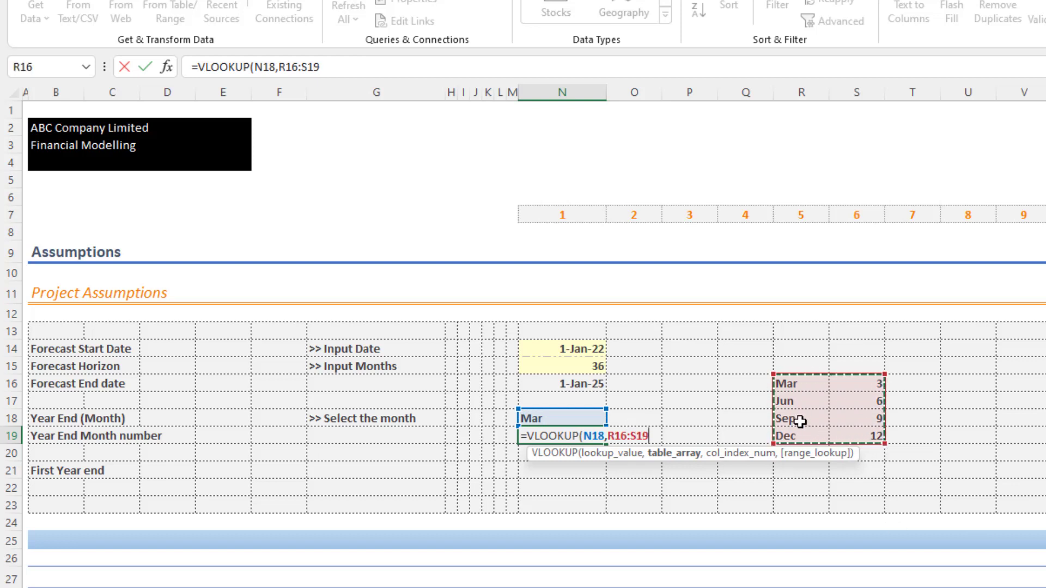
pyautogui.press('F4')
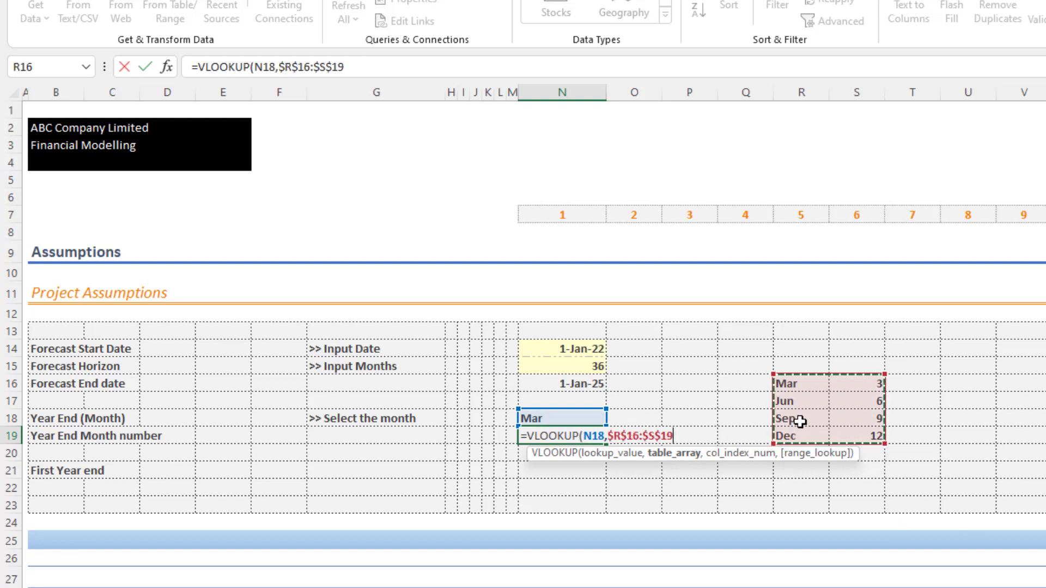
pyautogui.write(',')
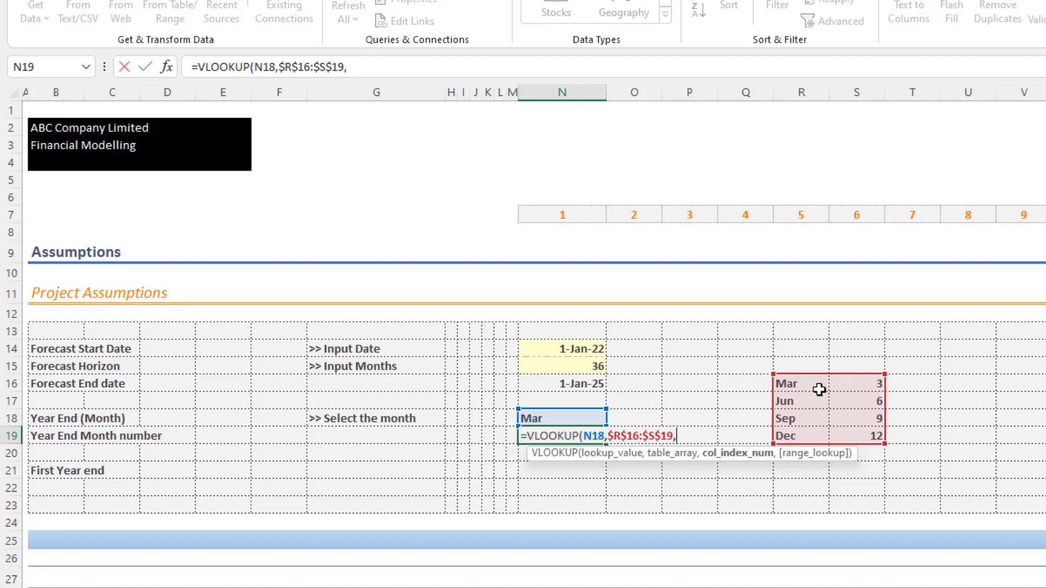
pyautogui.write('2,')
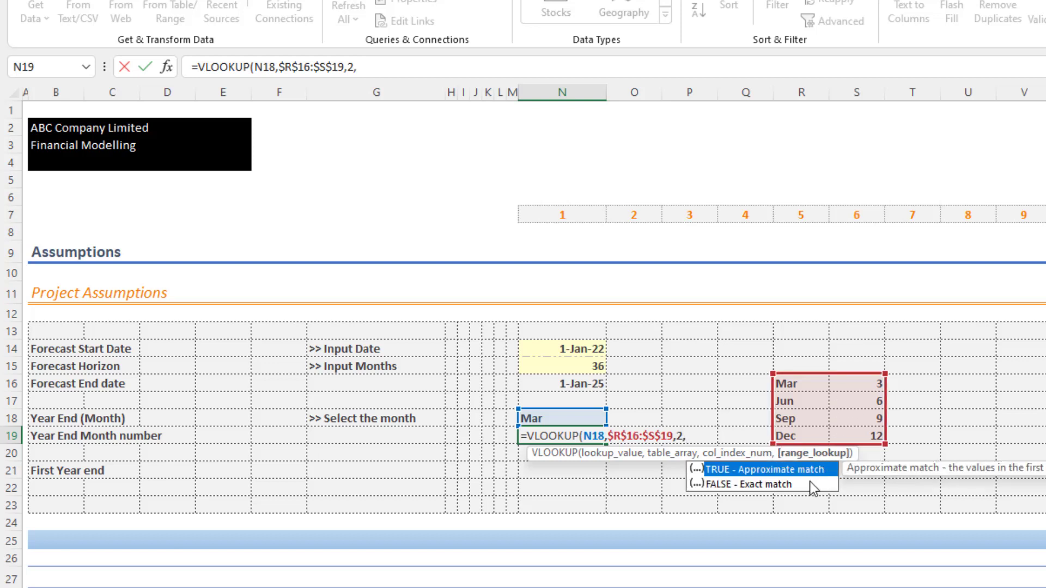
pyautogui.doubleClick(697, 483)
pyautogui.click(451, 67)
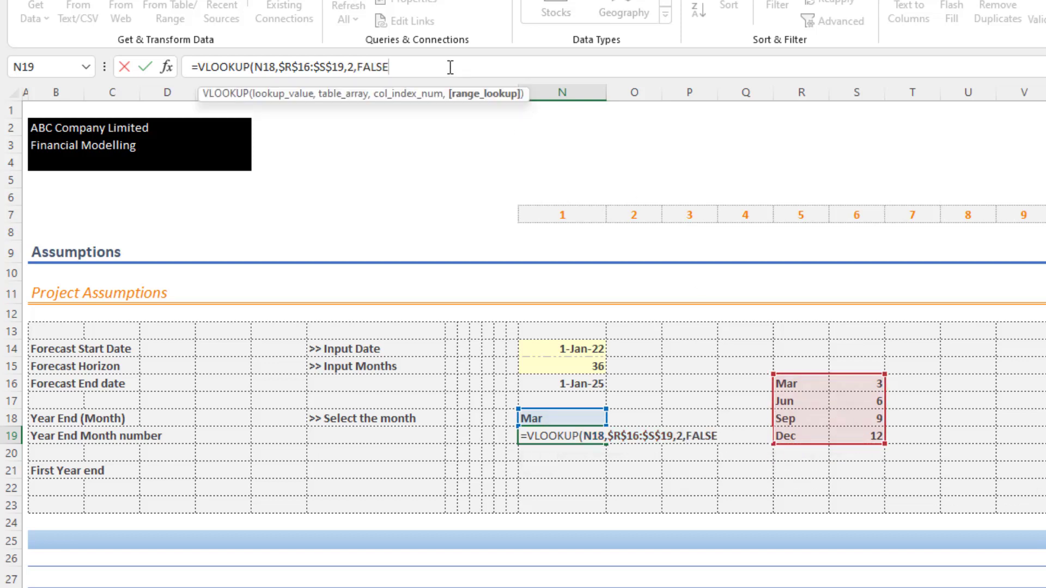
pyautogui.press('Return')
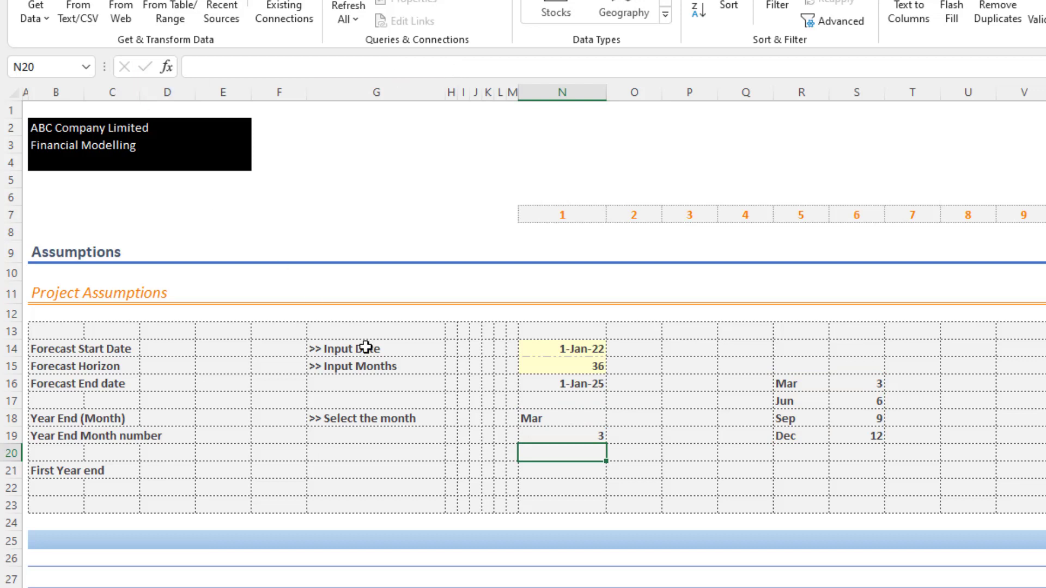
# - Choose Sep as the year-end month in N18 and check the looked-up month number in N19
pyautogui.click(578, 424)
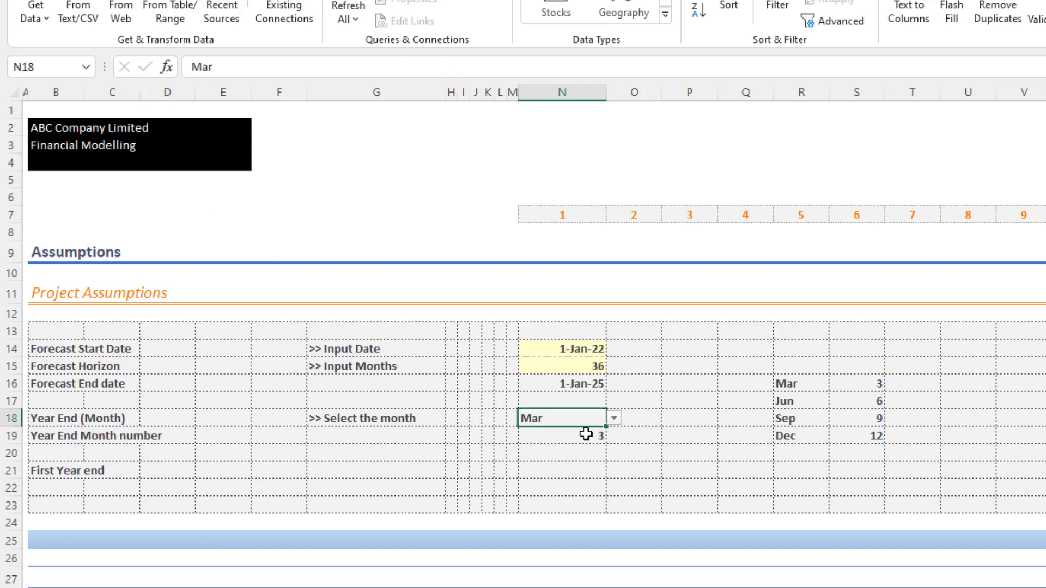
pyautogui.click(579, 434)
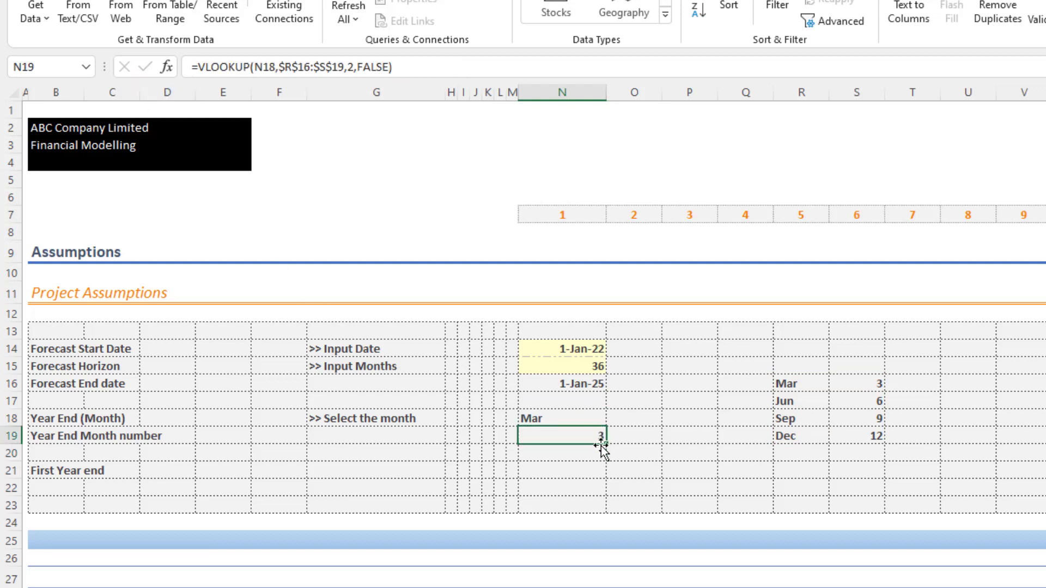
pyautogui.click(588, 418)
pyautogui.click(614, 419)
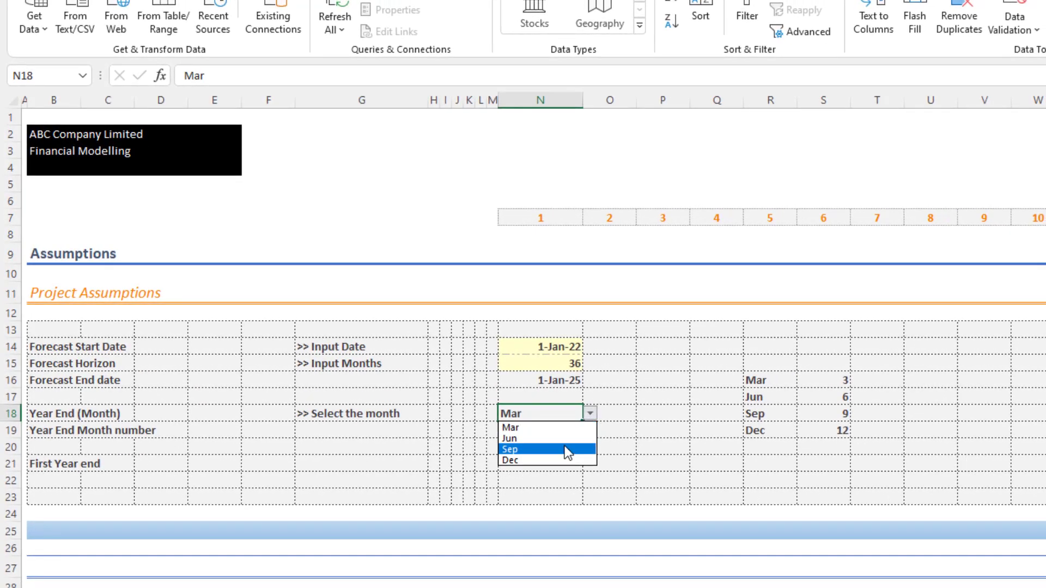
pyautogui.click(590, 456)
pyautogui.click(562, 427)
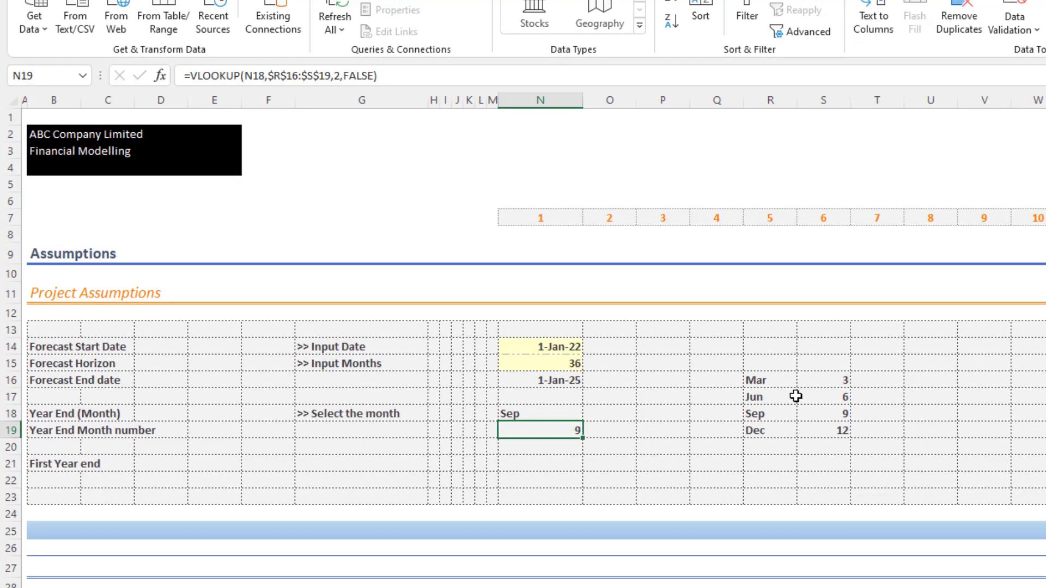
# - Convert the R15:S18 table reference in N19's VLOOKUP into the constant array {"Mar",3;"Jun",6;"Sep",9;"Dec",12}
pyautogui.press('F2')
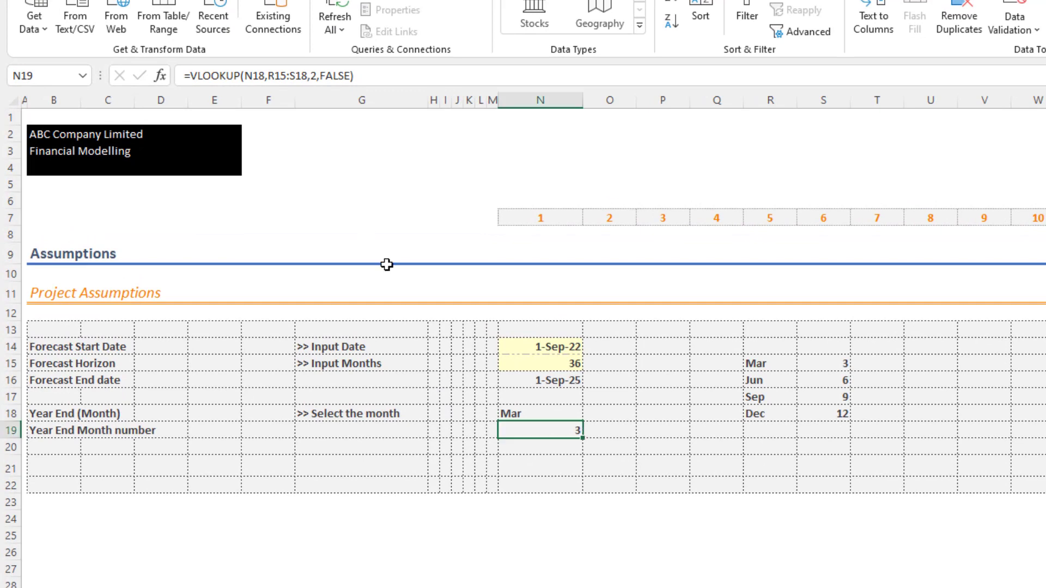
pyautogui.click(637, 415)
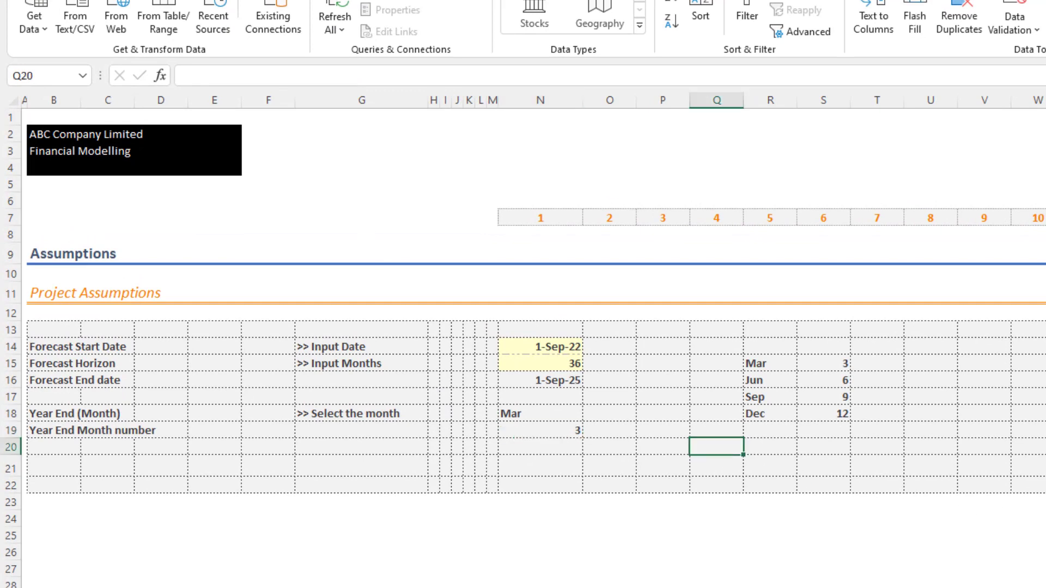
pyautogui.click(557, 430)
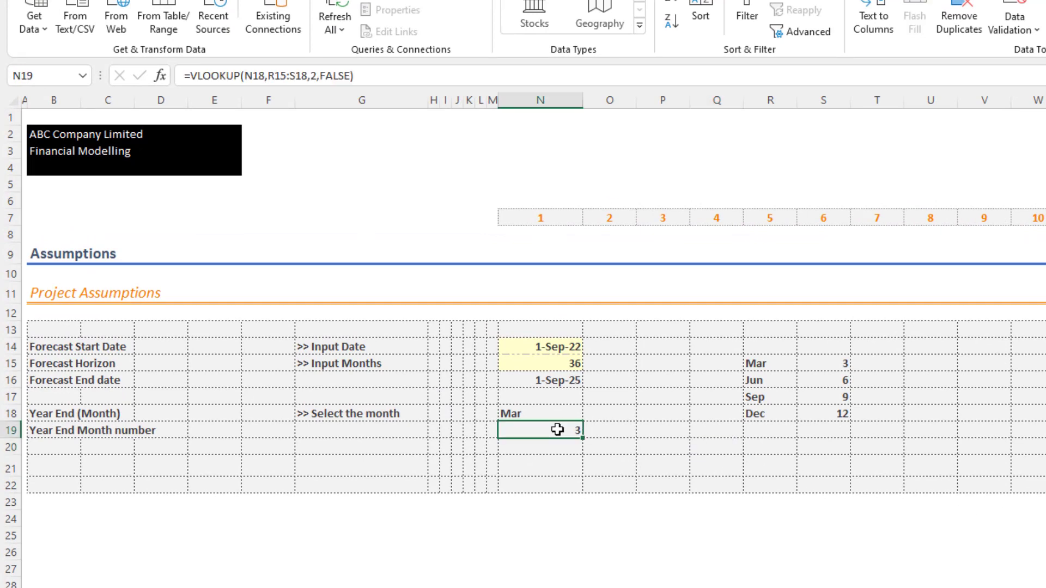
pyautogui.doubleClick(557, 429)
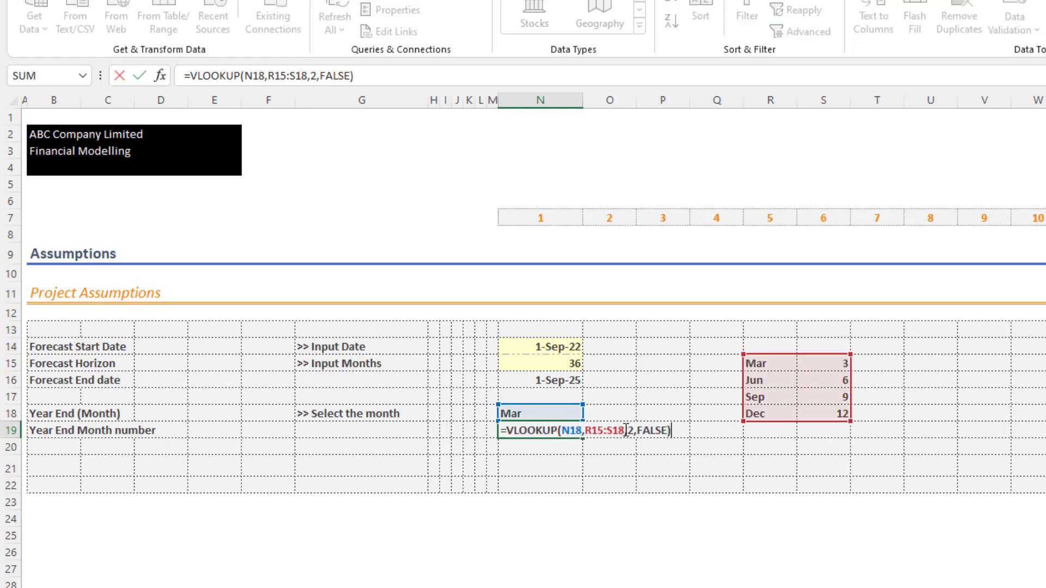
pyautogui.moveTo(624, 430); pyautogui.dragTo(584, 430)
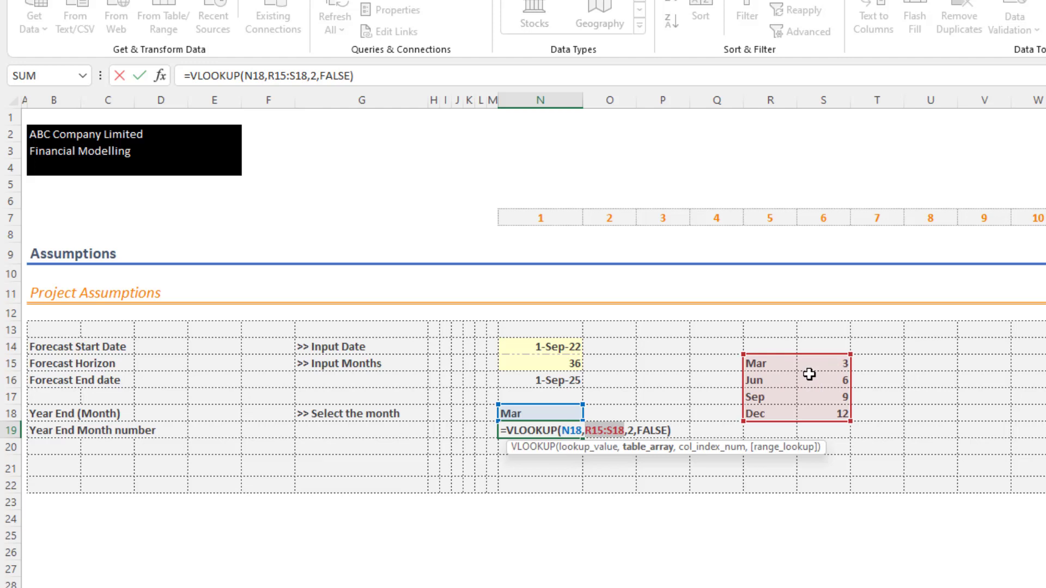
pyautogui.press('F9')
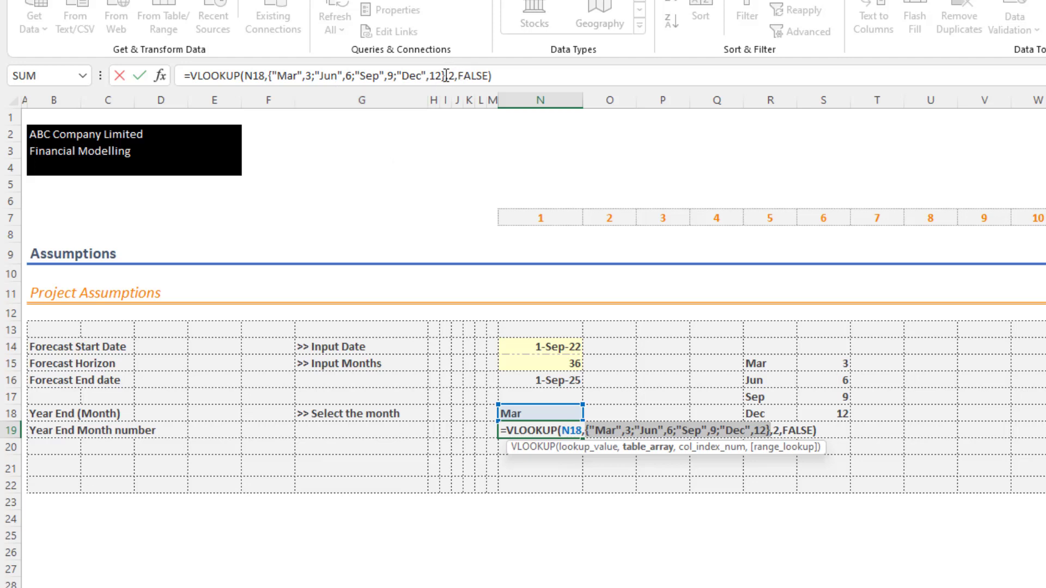
pyautogui.press('Return')
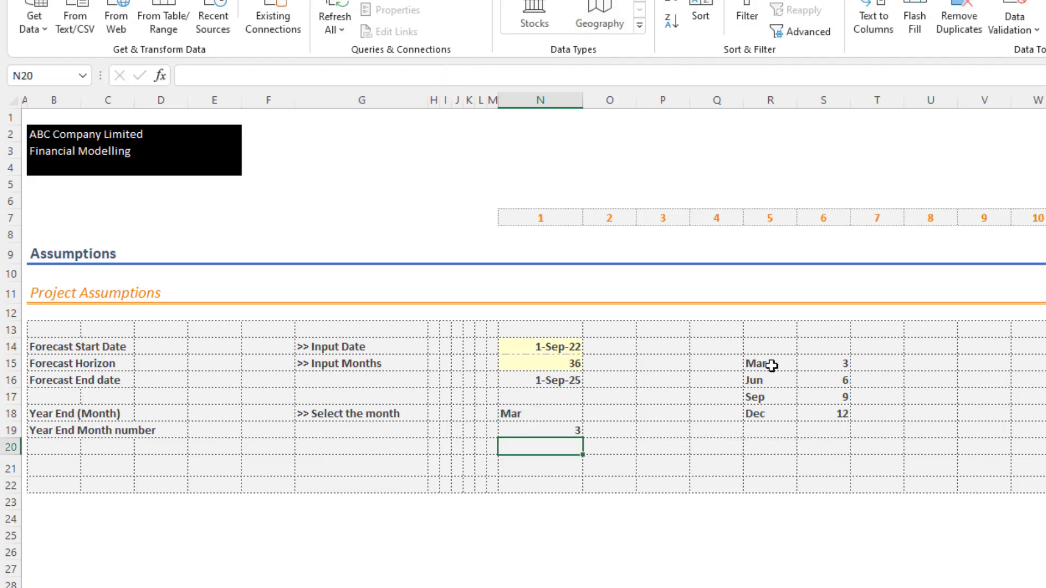
# - Delete the month lookup table in R15:S18 and check the formula in N19
pyautogui.moveTo(772, 366); pyautogui.dragTo(828, 409)
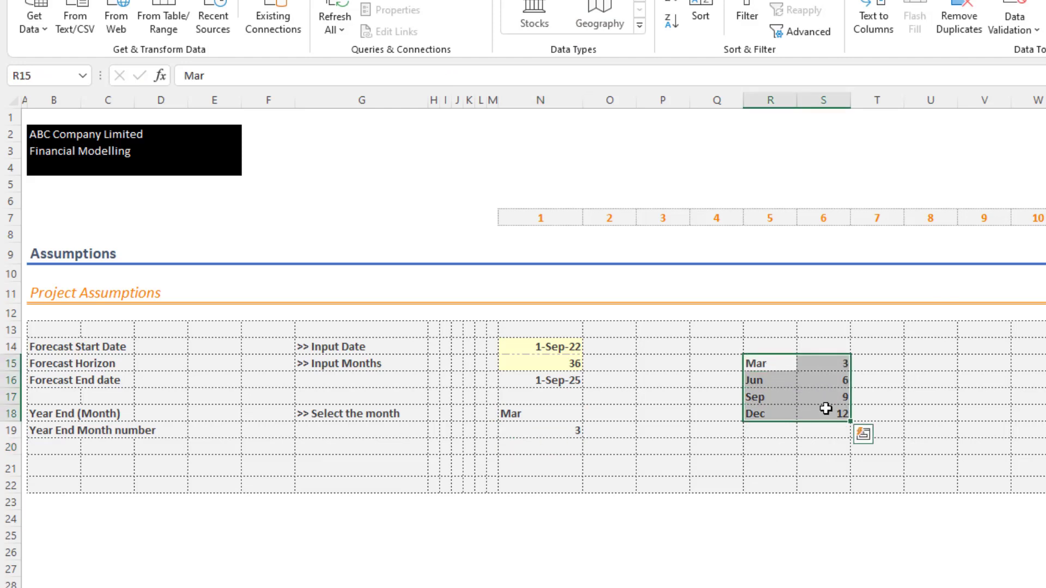
pyautogui.click(681, 464)
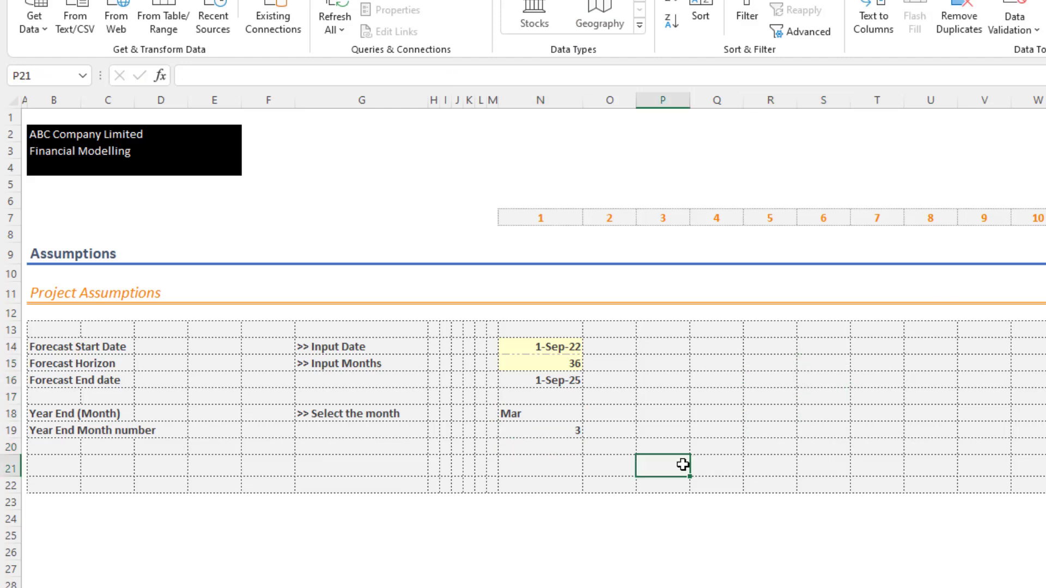
pyautogui.click(563, 429)
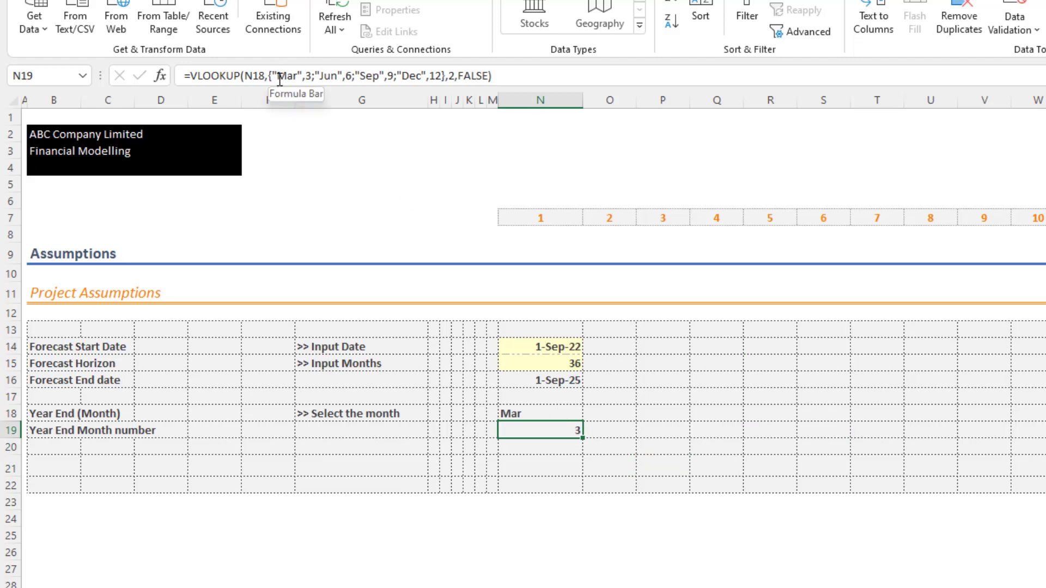
# - Test the year-end month list in N18 with Sep and finish on Dec, checking the month number in N19
pyautogui.click(518, 412)
pyautogui.click(590, 414)
pyautogui.click(556, 451)
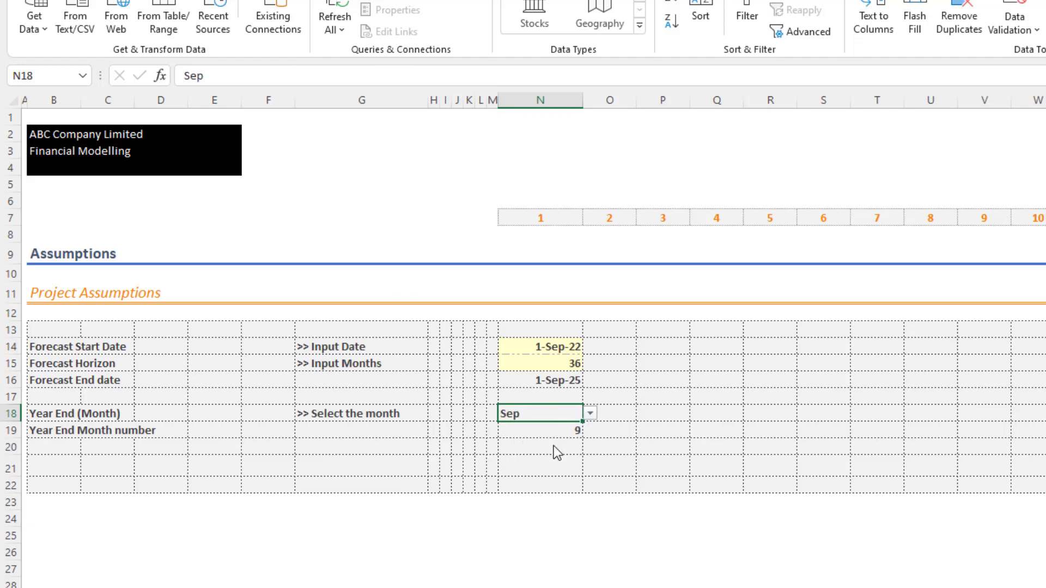
pyautogui.click(590, 414)
pyautogui.click(566, 461)
pyautogui.click(557, 432)
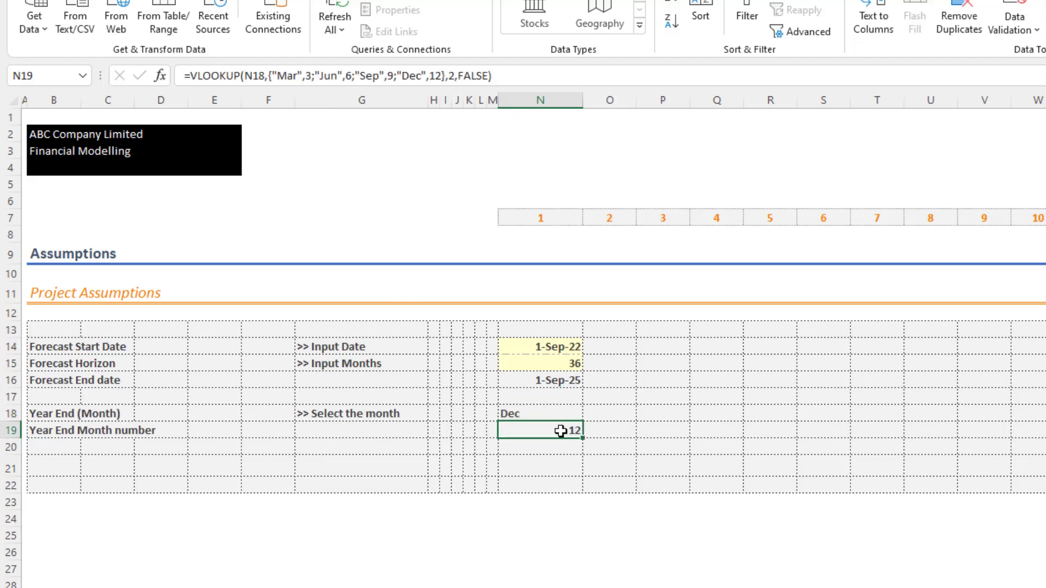
pyautogui.click(626, 435)
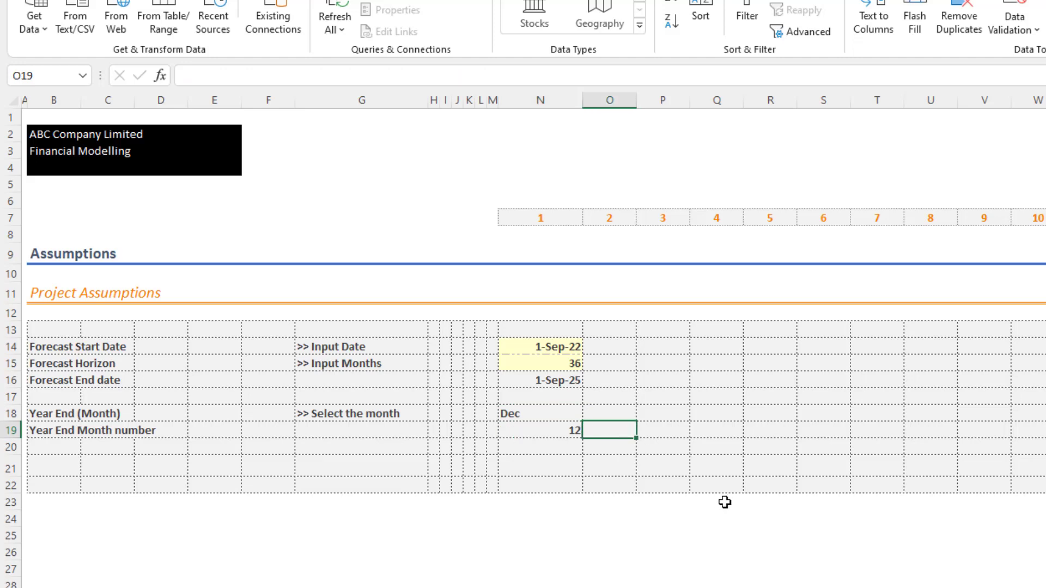
# - Insert a new row at row 21 and label it "first year end date" in B21
pyautogui.click(4, 469)
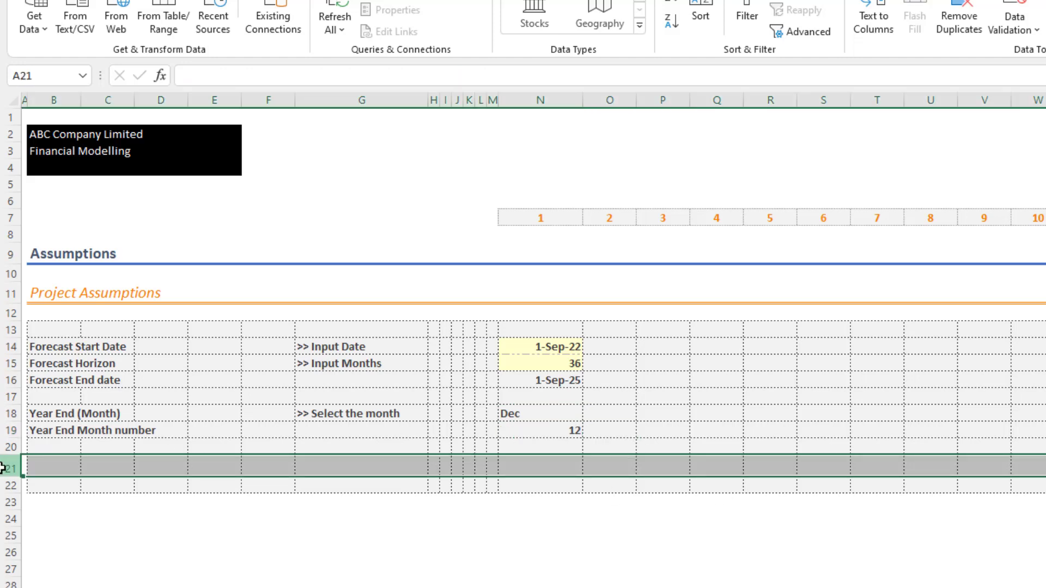
pyautogui.hotkey('ctrl', 'shift', '+')
pyautogui.press('Right')
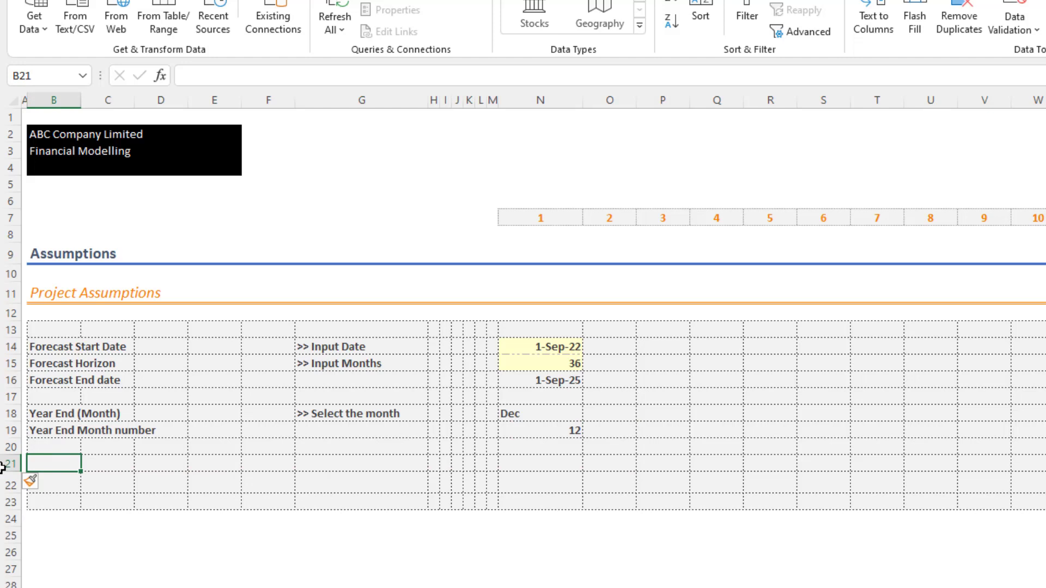
pyautogui.write('first year end d')
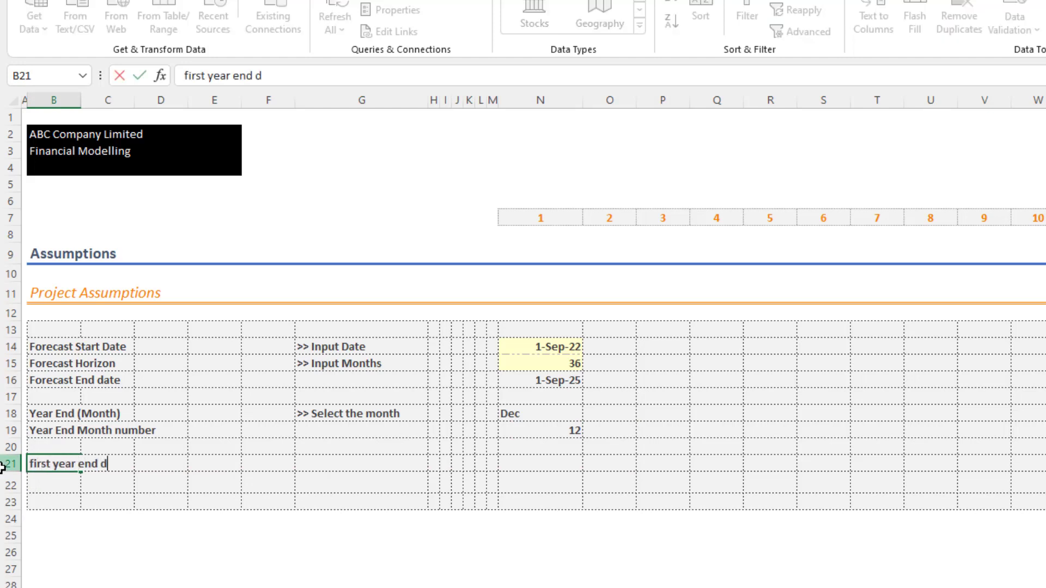
pyautogui.write('ate')
pyautogui.press('Return')
pyautogui.press('Up')
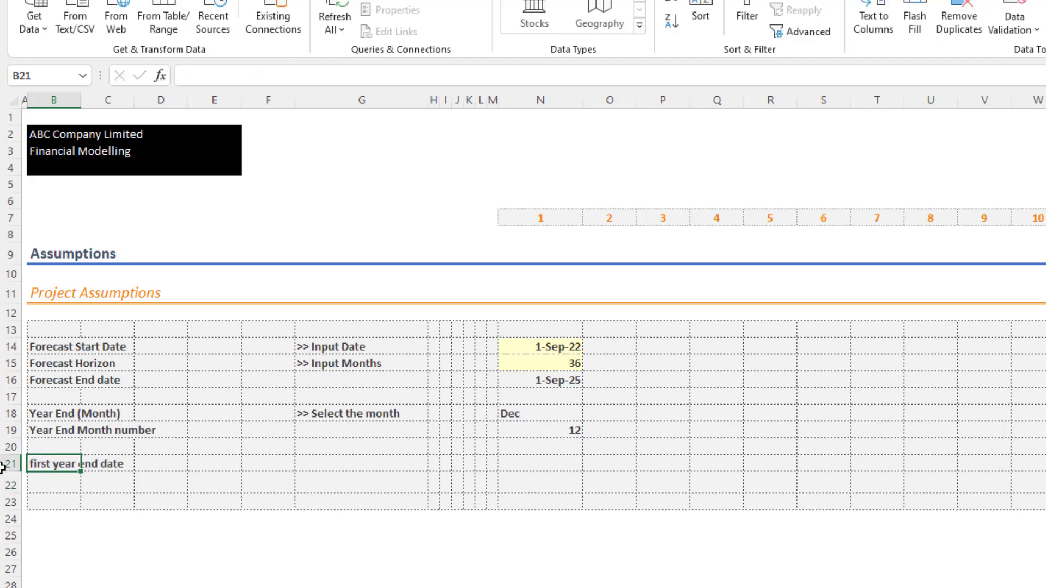
# - Enter the date 31-Dec-22 in N21 as the first year end date
pyautogui.press('Right')
pyautogui.press('Right')
pyautogui.press('Right')
pyautogui.press('Right')
pyautogui.press('Right')
pyautogui.press('Right')
pyautogui.press('Right')
pyautogui.press('Right')
pyautogui.press('Right')
pyautogui.press('Right')
pyautogui.press('Right')
pyautogui.press('Right')
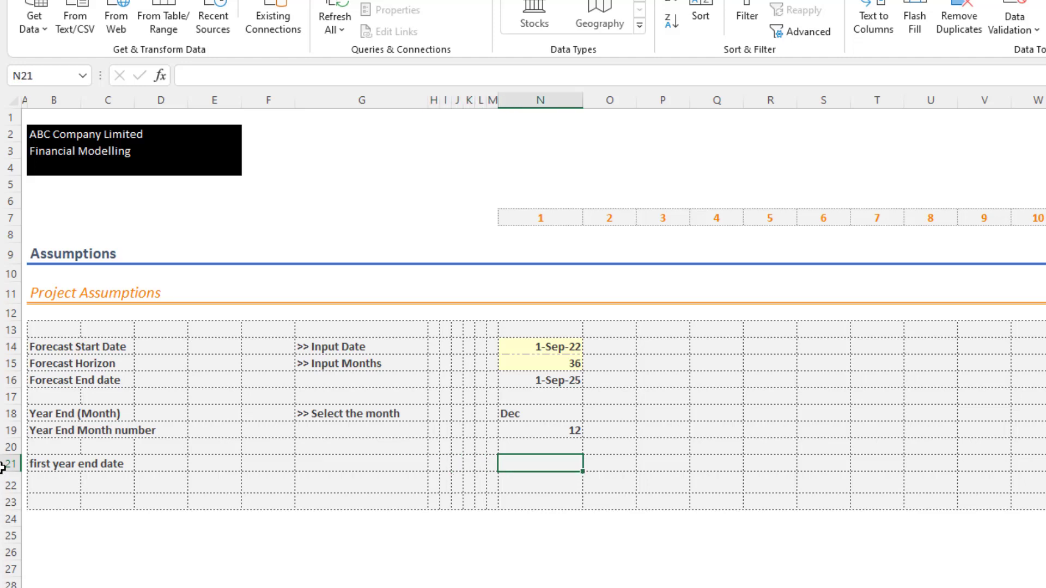
pyautogui.write('31')
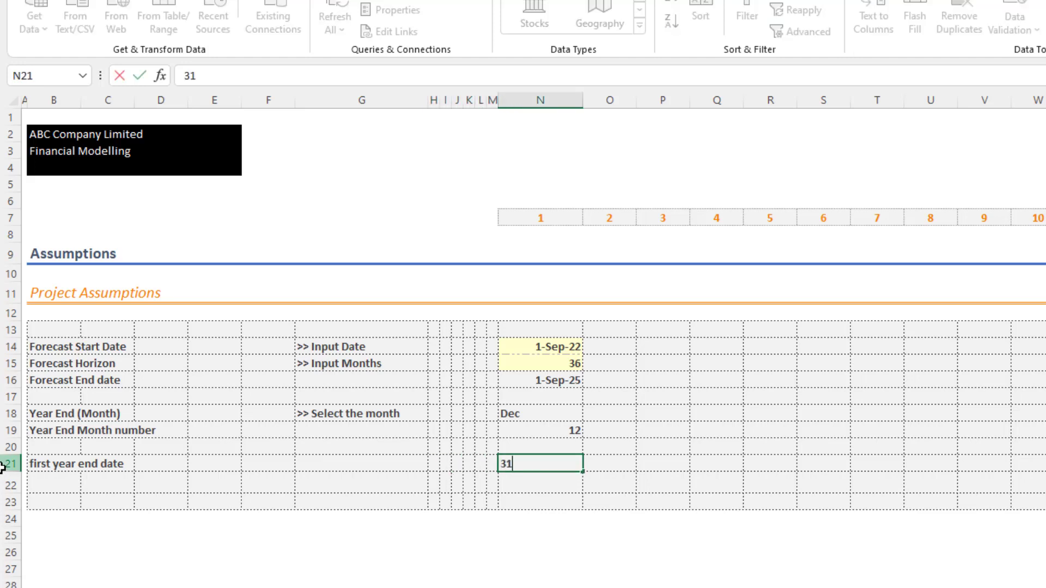
pyautogui.write('dec')
pyautogui.press('Return')
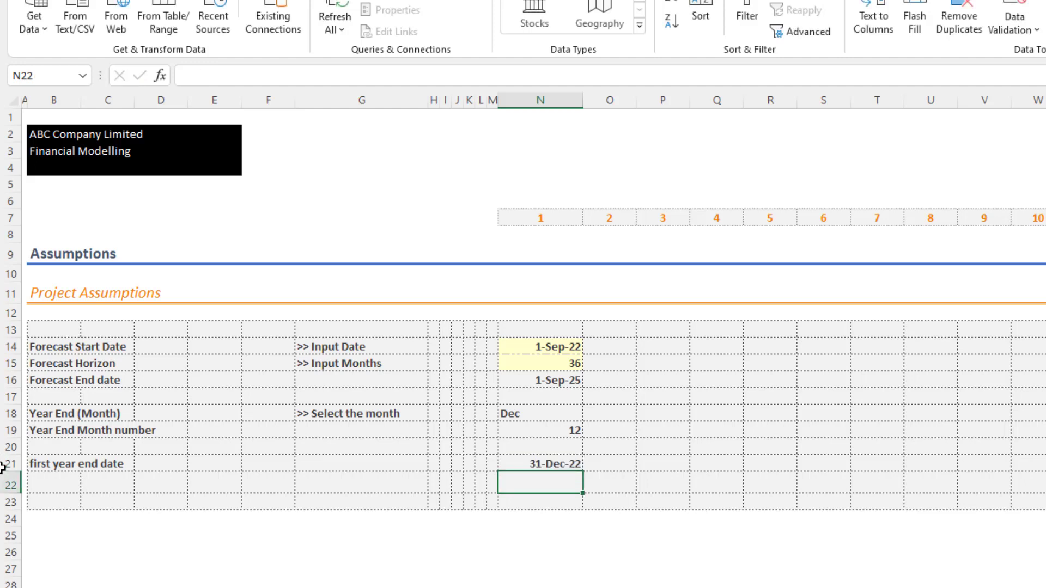
pyautogui.press('Up')
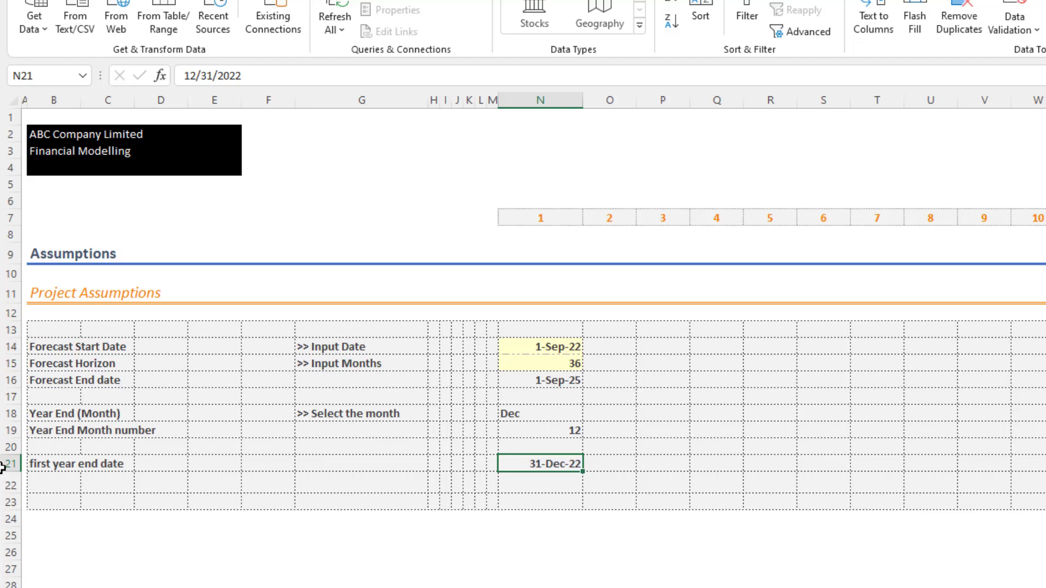
# - Replace the first year end date in N21 with the formula =DATE(YEAR(N14),N19,0)
pyautogui.write('=')
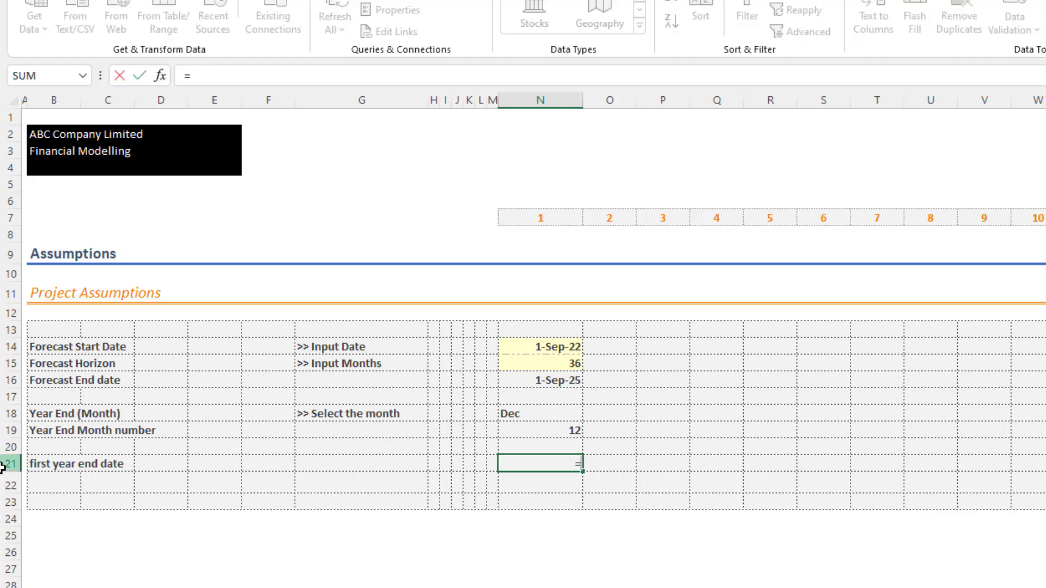
pyautogui.write('date')
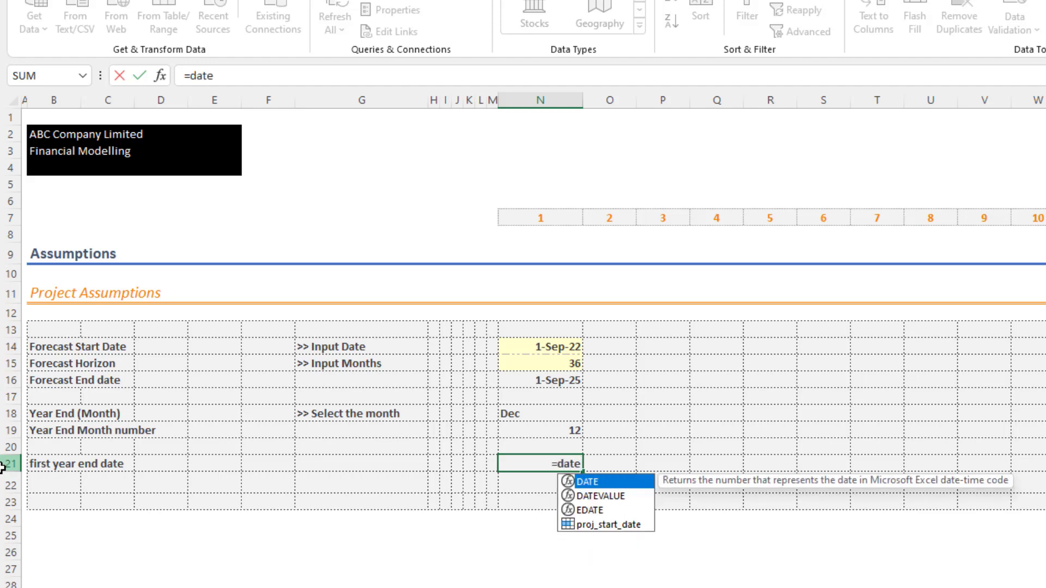
pyautogui.write('(')
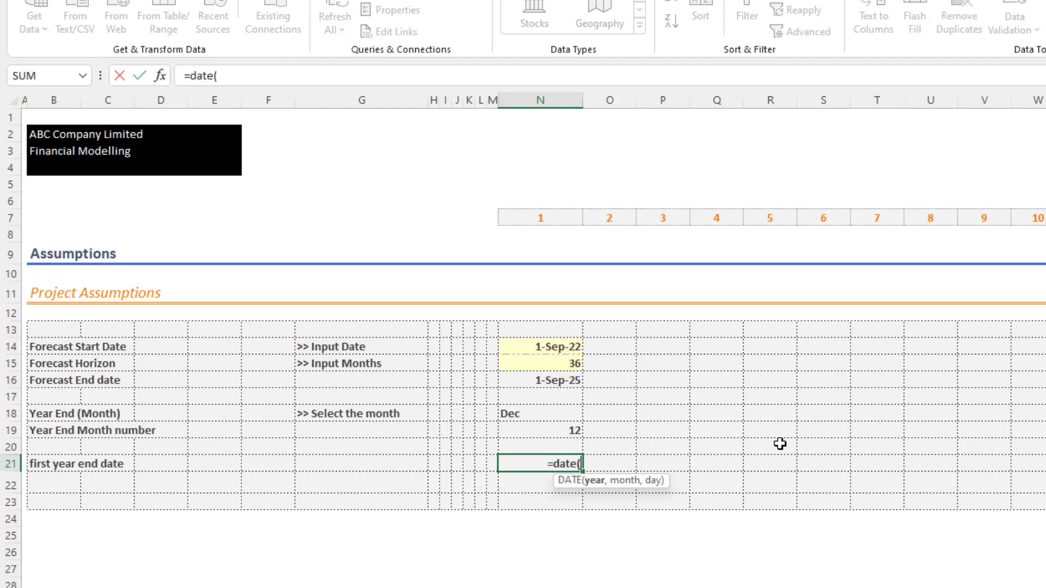
pyautogui.write('year(')
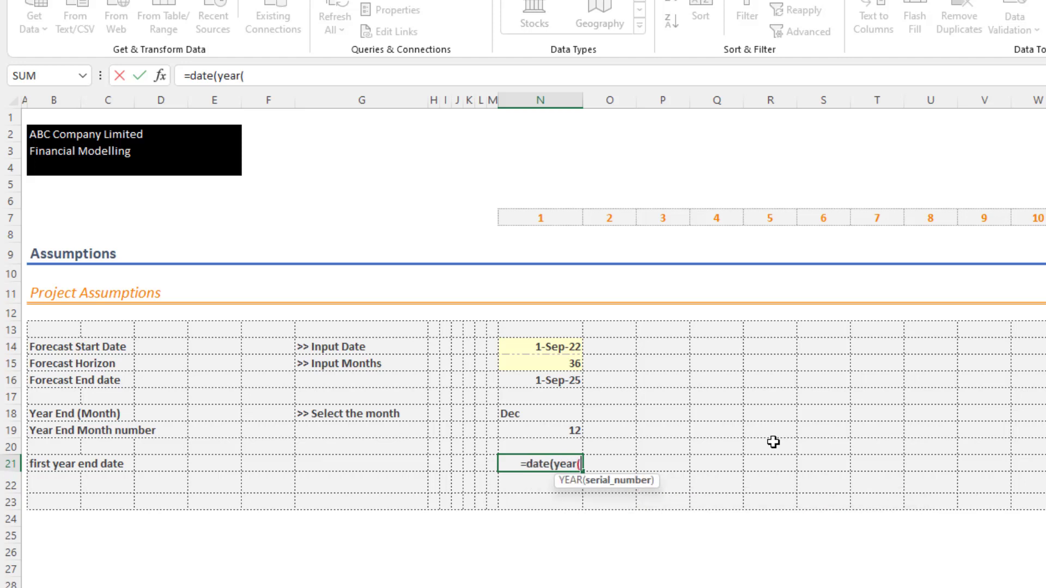
pyautogui.click(555, 346)
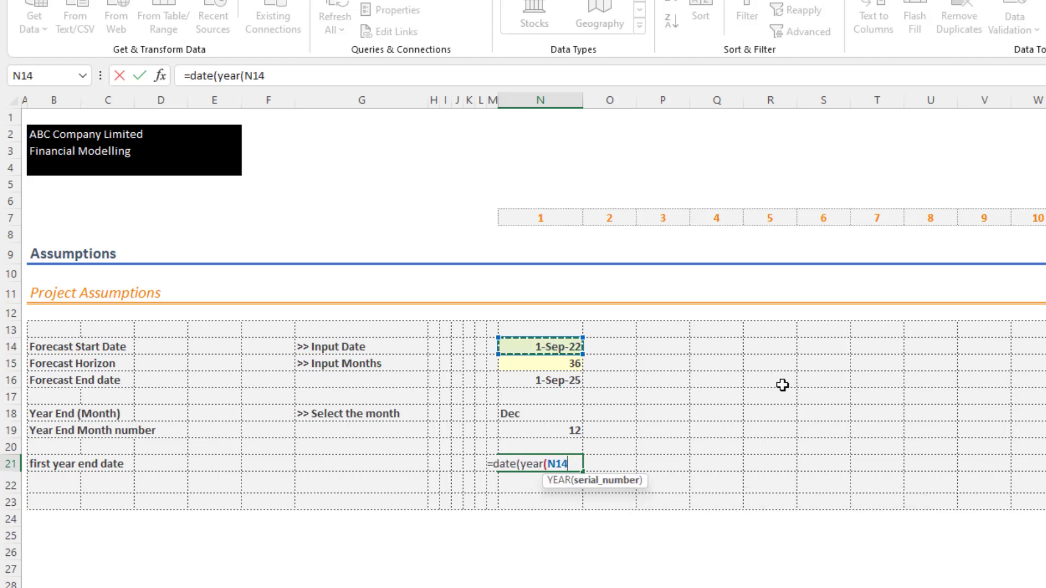
pyautogui.write(')')
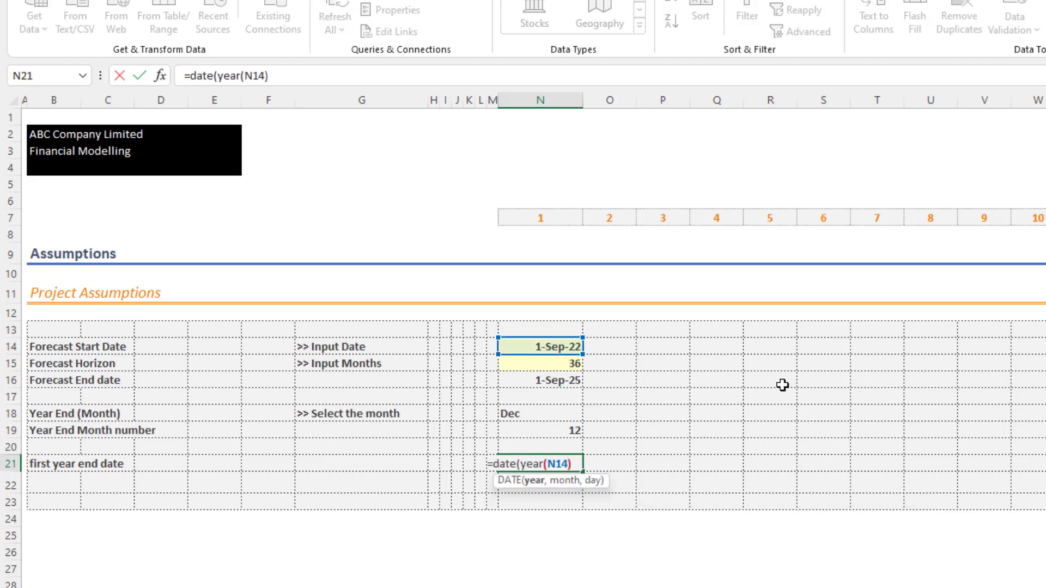
pyautogui.write(',')
pyautogui.click(539, 430)
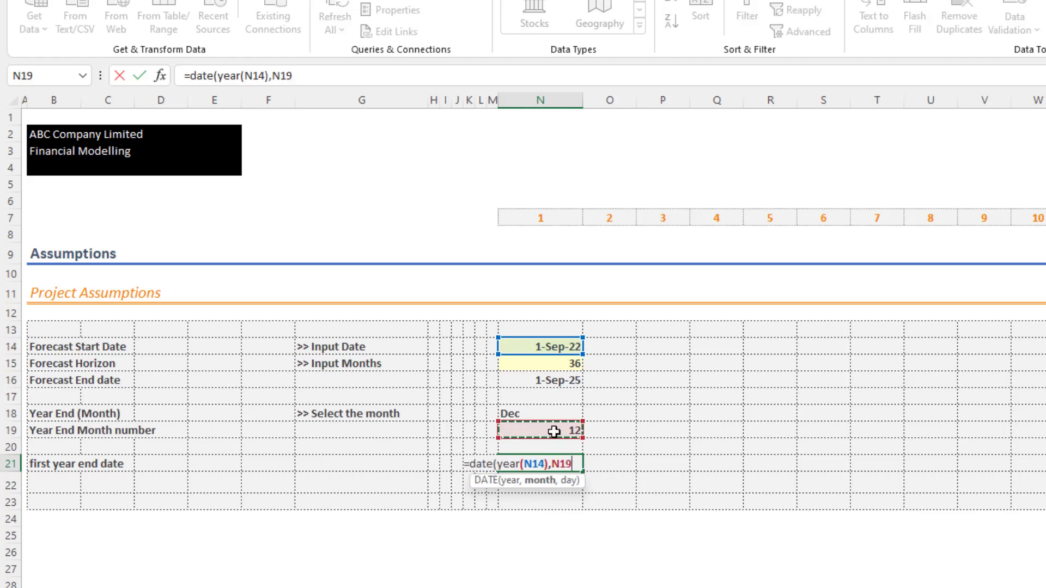
pyautogui.write(',')
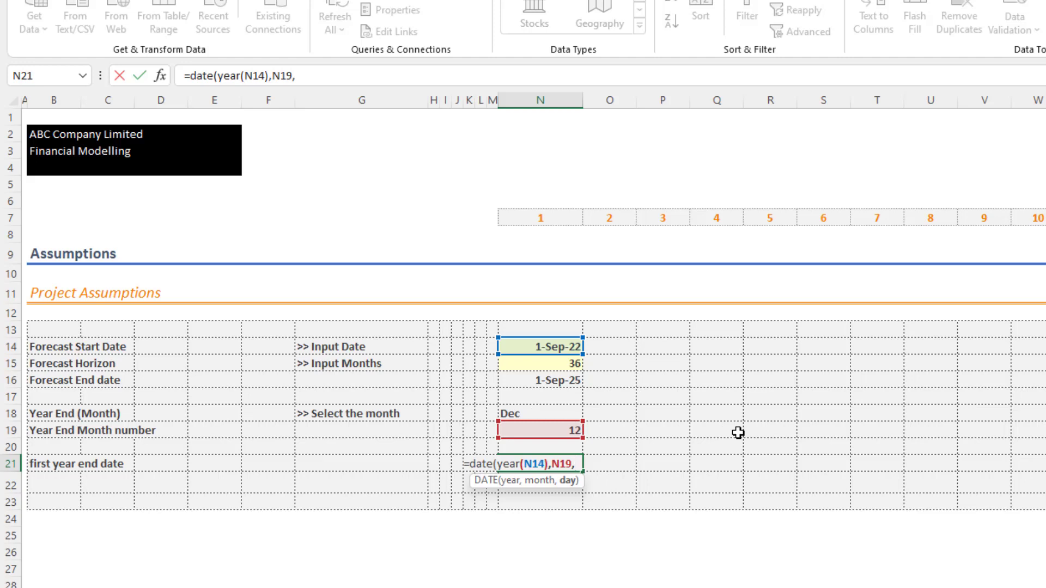
pyautogui.write('0)')
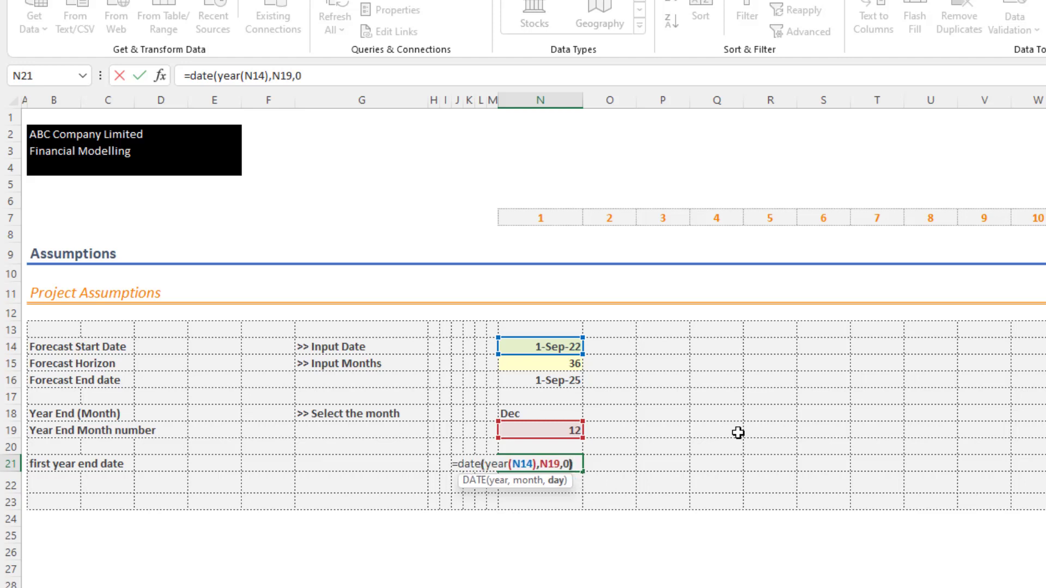
pyautogui.press('Return')
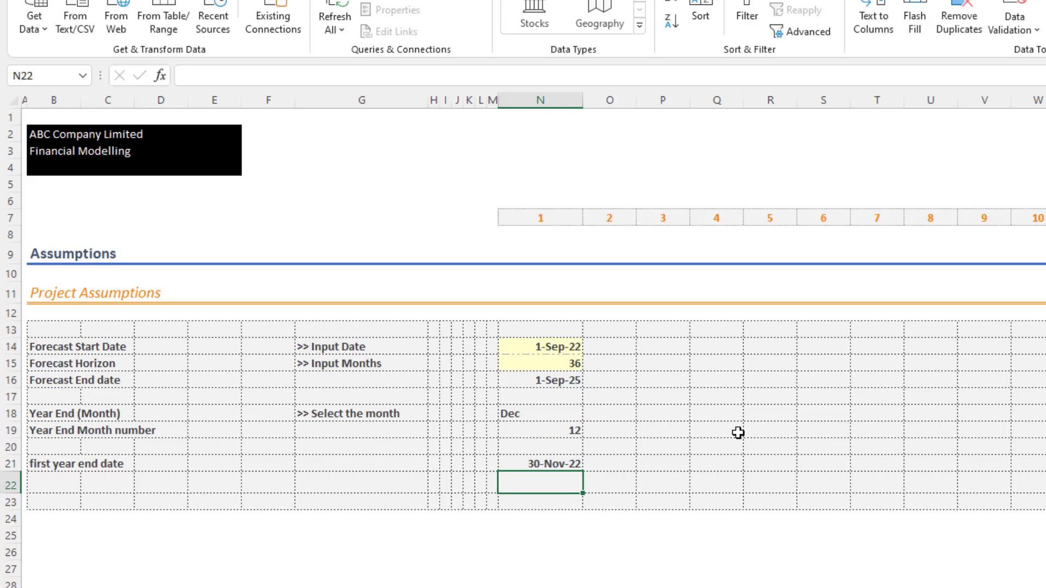
# - Change the month argument of the DATE formula in N21 to N19+1
pyautogui.click(566, 463)
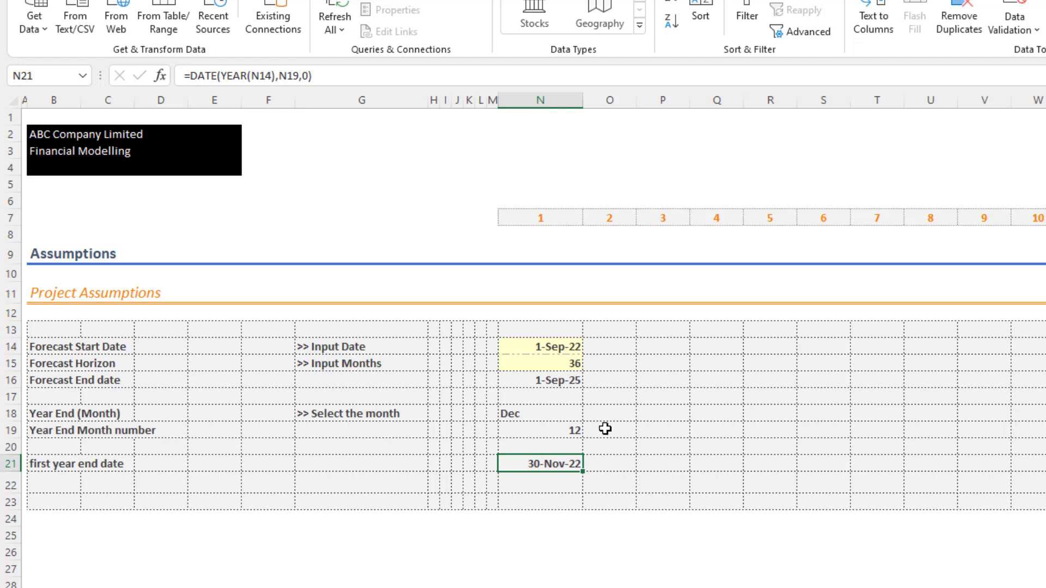
pyautogui.click(302, 75)
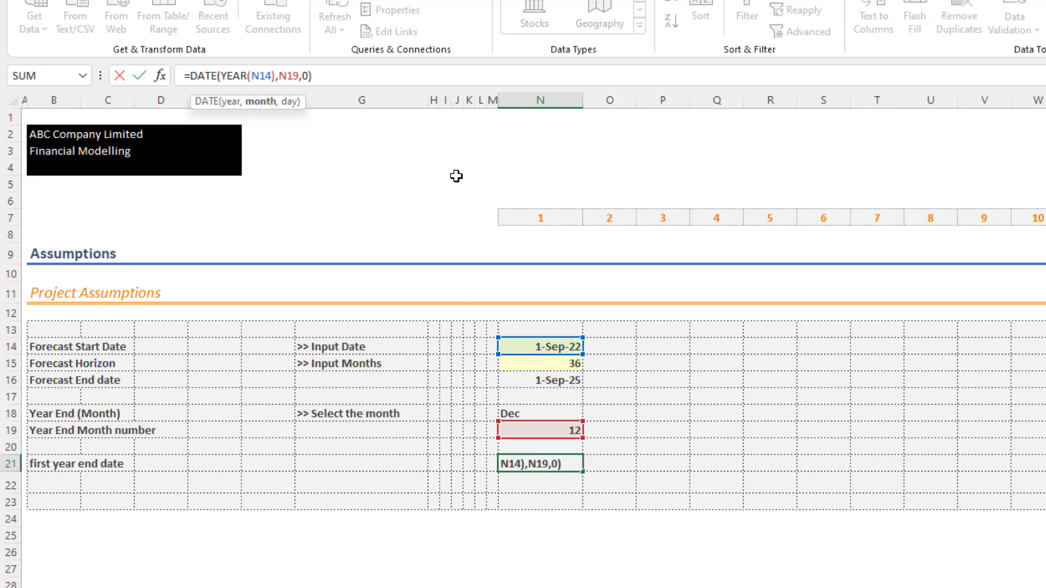
pyautogui.write('+1')
pyautogui.press('Return')
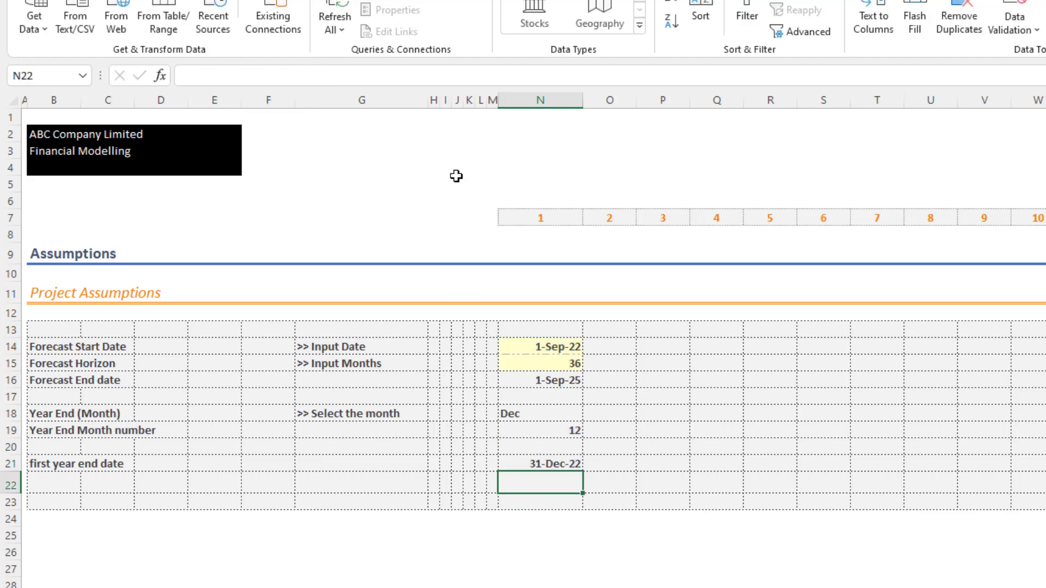
pyautogui.press('Up')
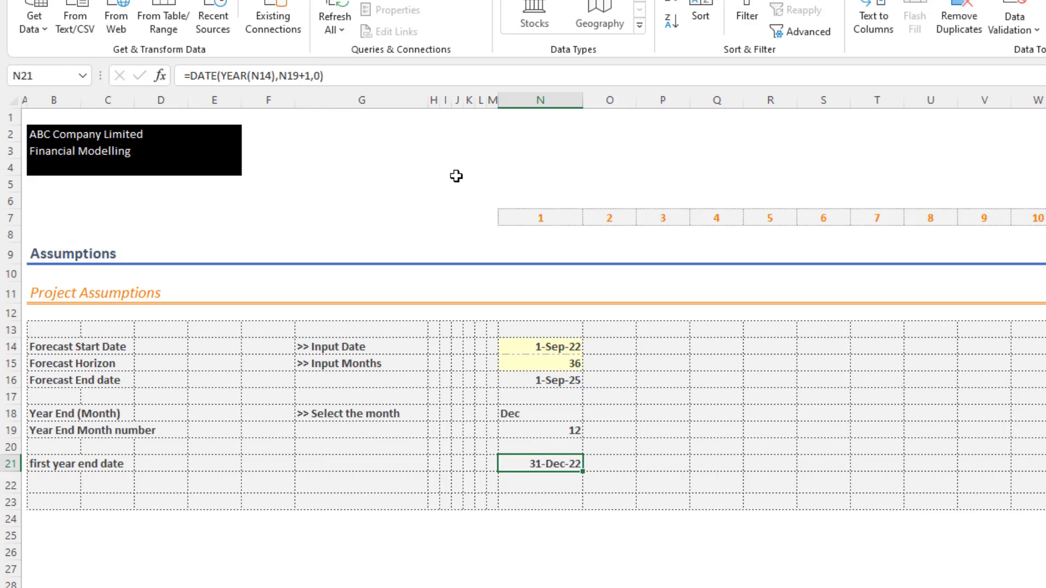
# - Set the year-end month in N18 to Jun and compare the first year end date in N21 with the forecast start date in N14
pyautogui.click(535, 415)
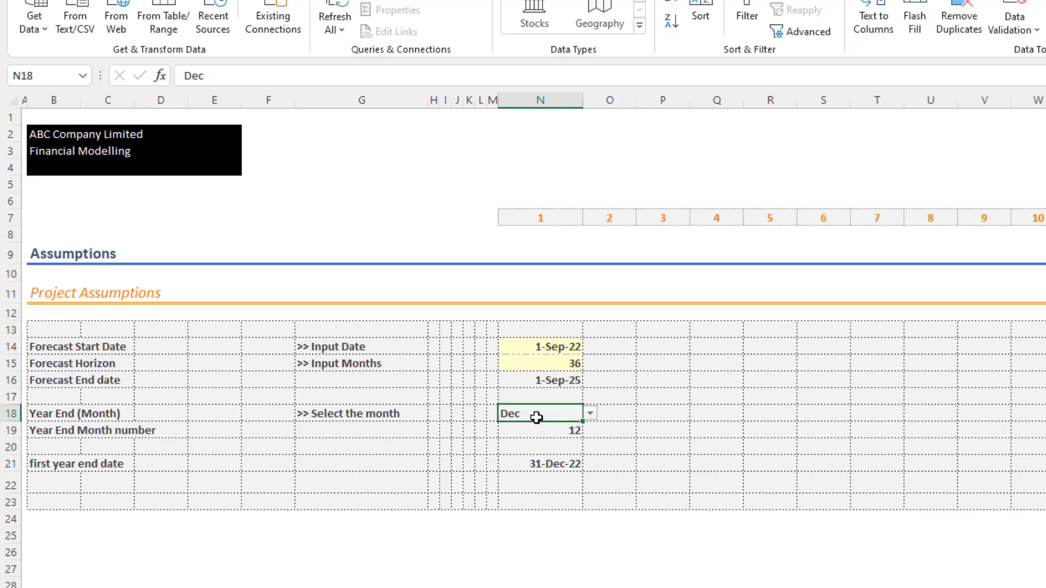
pyautogui.click(591, 415)
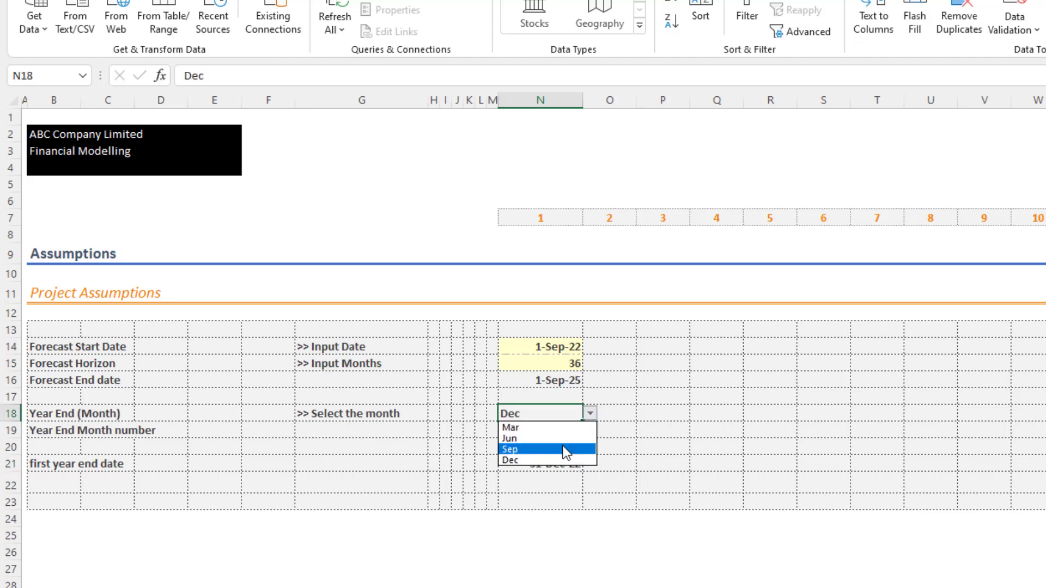
pyautogui.click(565, 440)
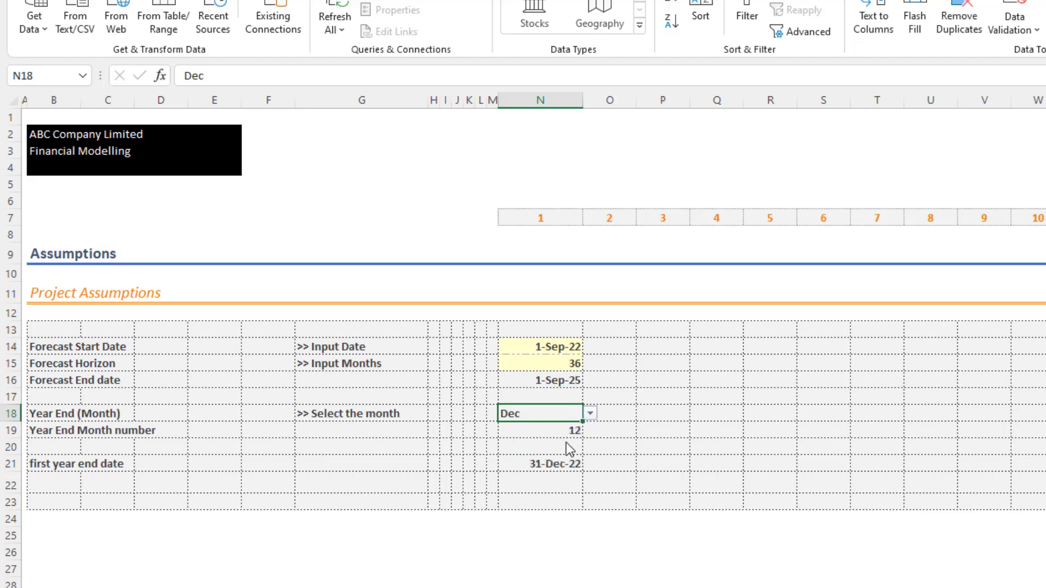
pyautogui.click(671, 441)
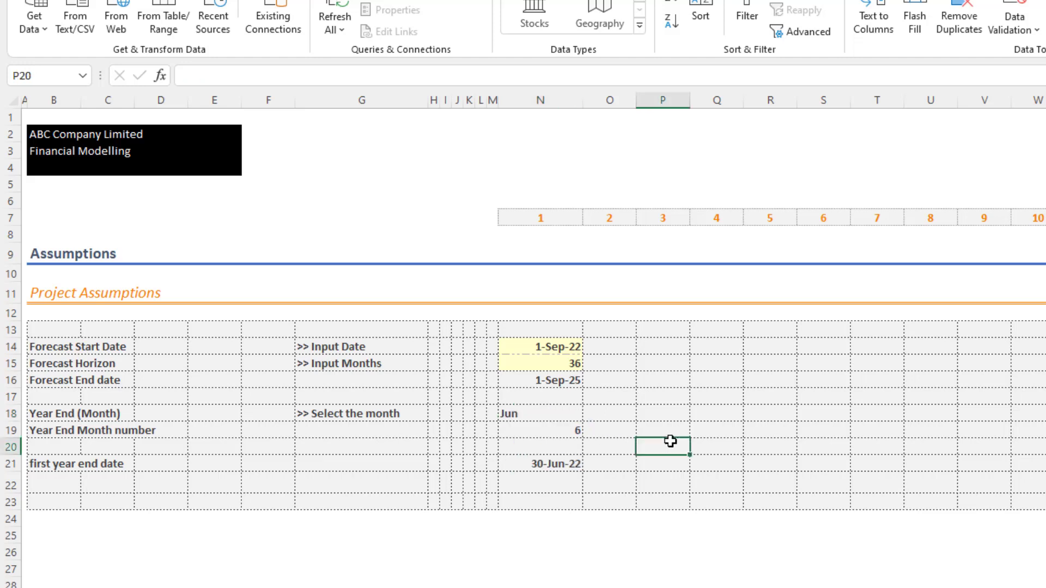
pyautogui.click(562, 462)
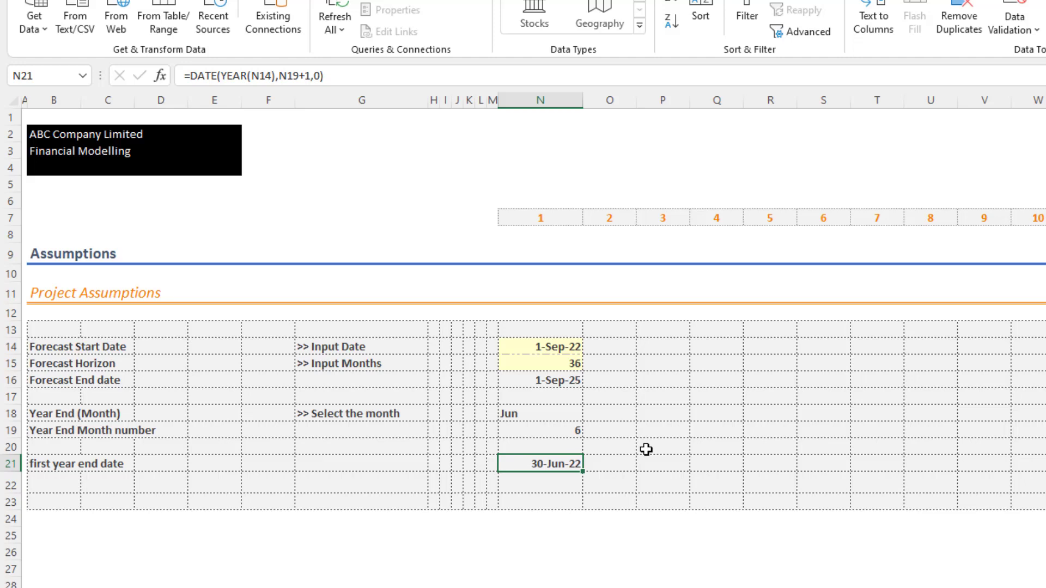
pyautogui.click(570, 348)
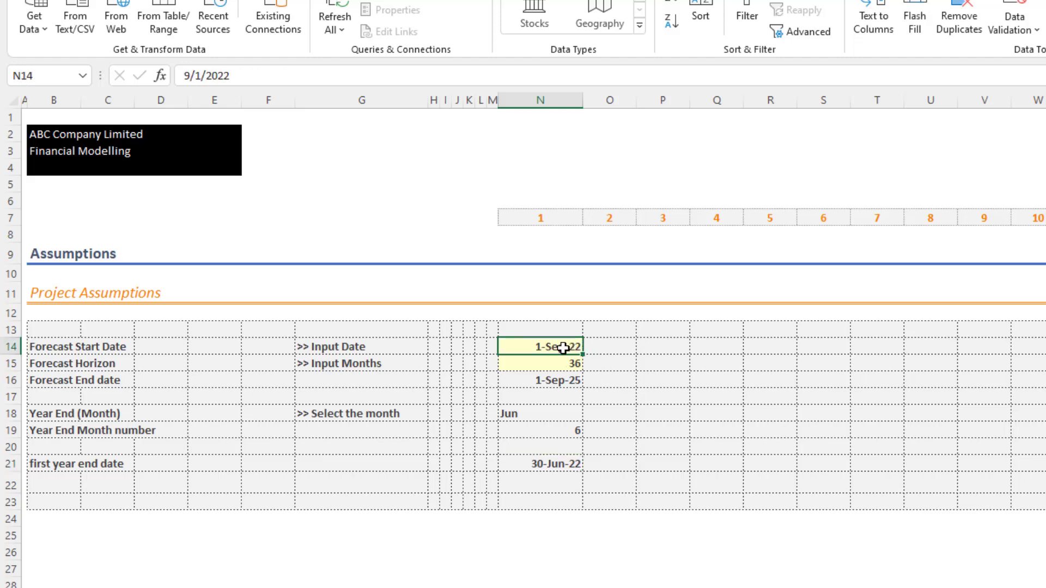
pyautogui.click(564, 465)
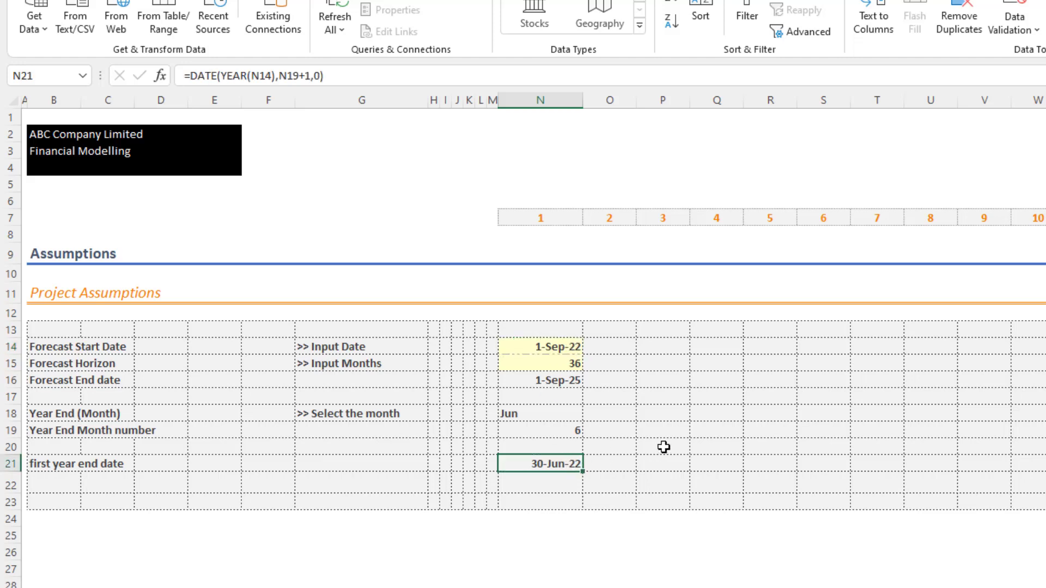
pyautogui.click(544, 349)
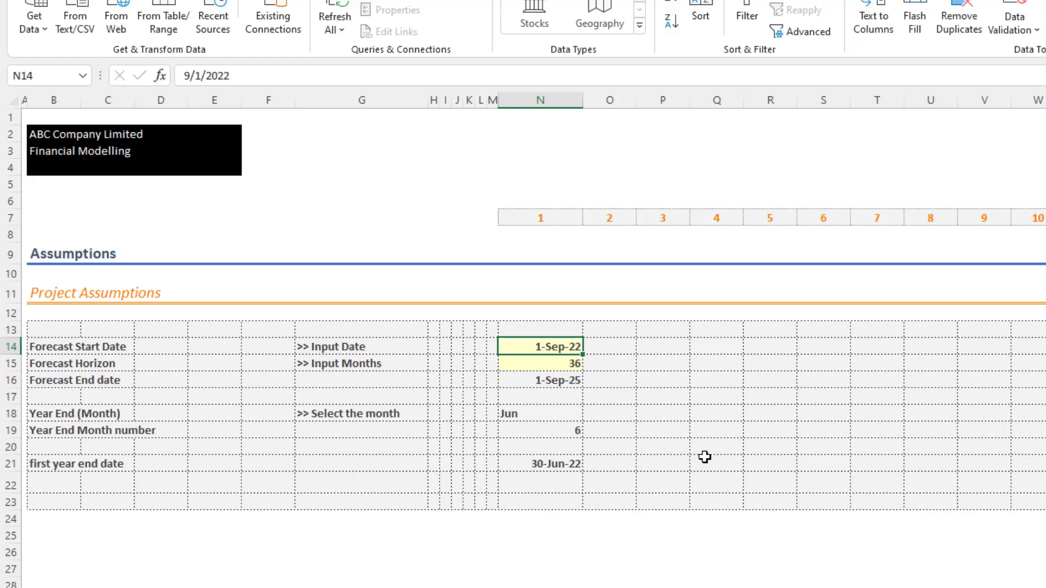
# - Label cell B22 "first year end fix"
pyautogui.click(69, 483)
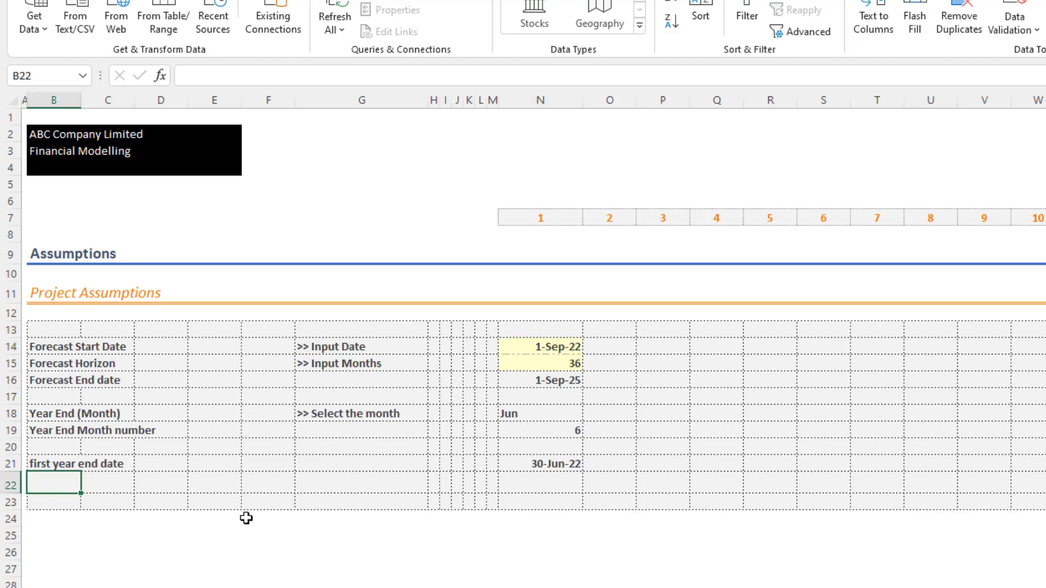
pyautogui.write('first year ')
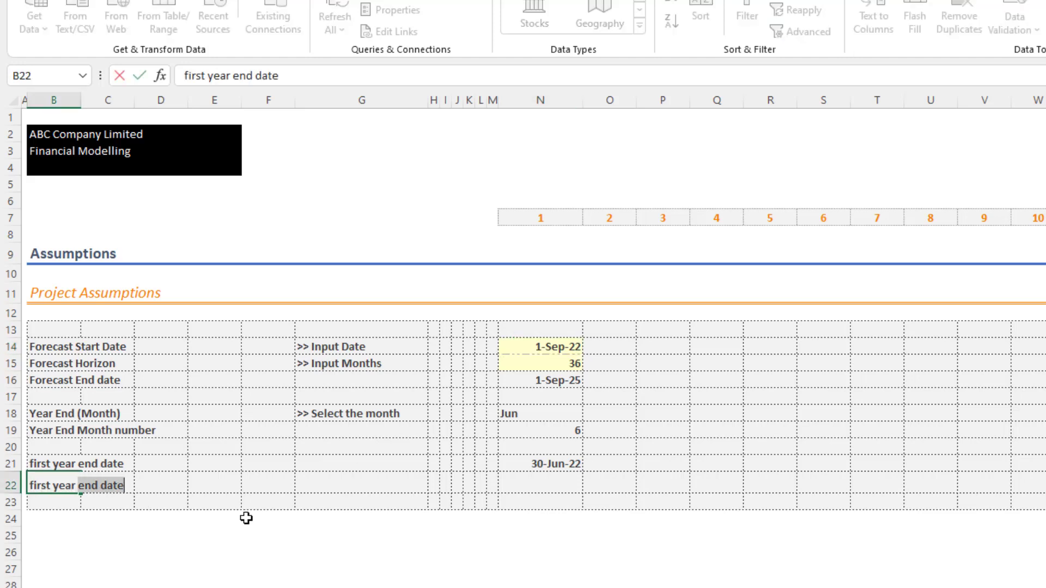
pyautogui.write('end fix')
pyautogui.press('Return')
# - Start an IF formula in N22 that tests whether the first year end date precedes the forecast start date, N21<N14
pyautogui.press('Right')
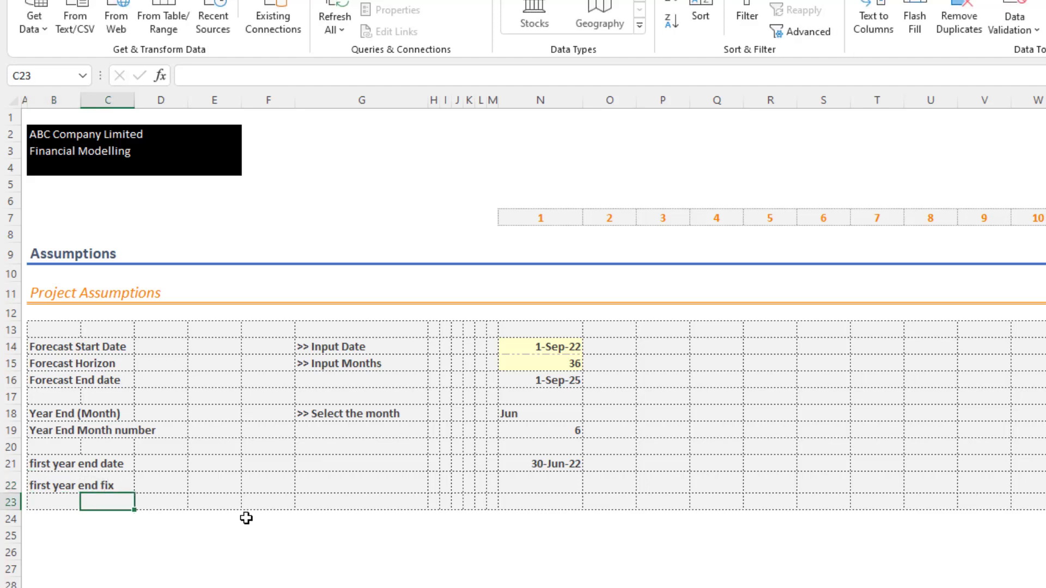
pyautogui.press('Up')
pyautogui.press('Right')
pyautogui.press('Right')
pyautogui.press('Right')
pyautogui.press('Right')
pyautogui.press('Right')
pyautogui.press('Right')
pyautogui.press('Right')
pyautogui.press('Right')
pyautogui.press('Right')
pyautogui.press('Right')
pyautogui.press('Right')
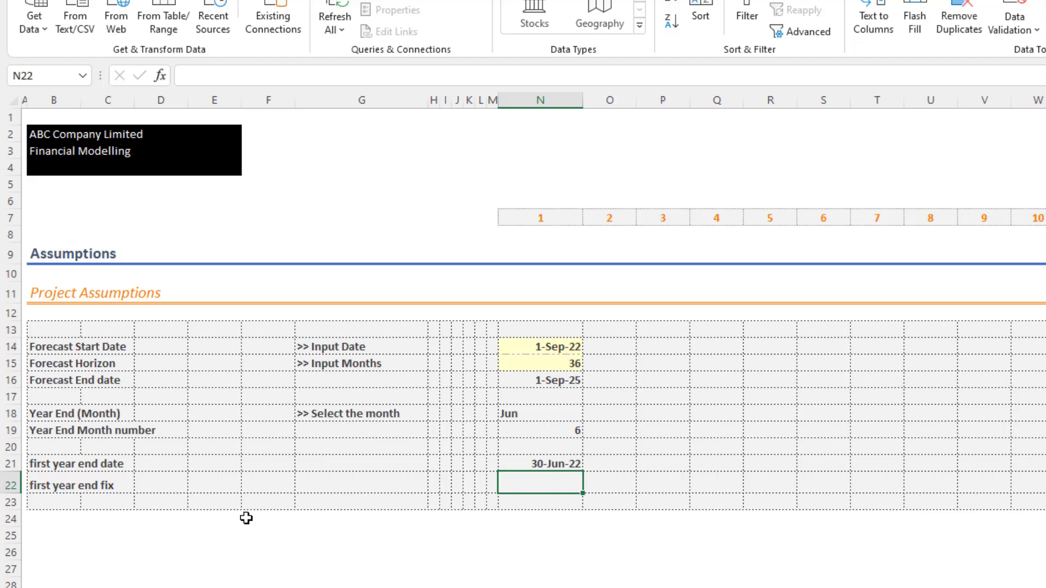
pyautogui.write('=if(')
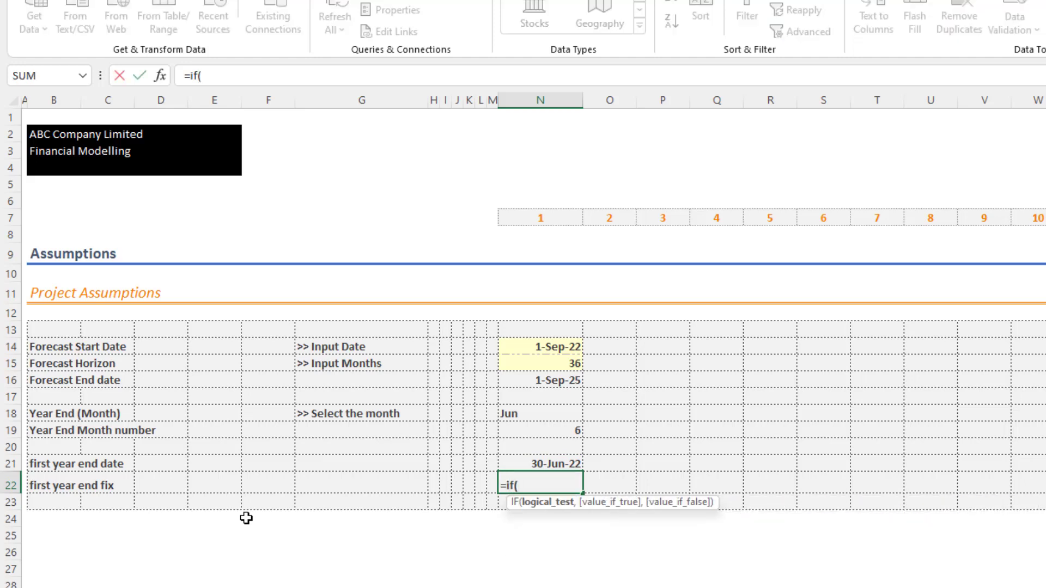
pyautogui.click(548, 464)
pyautogui.write('<')
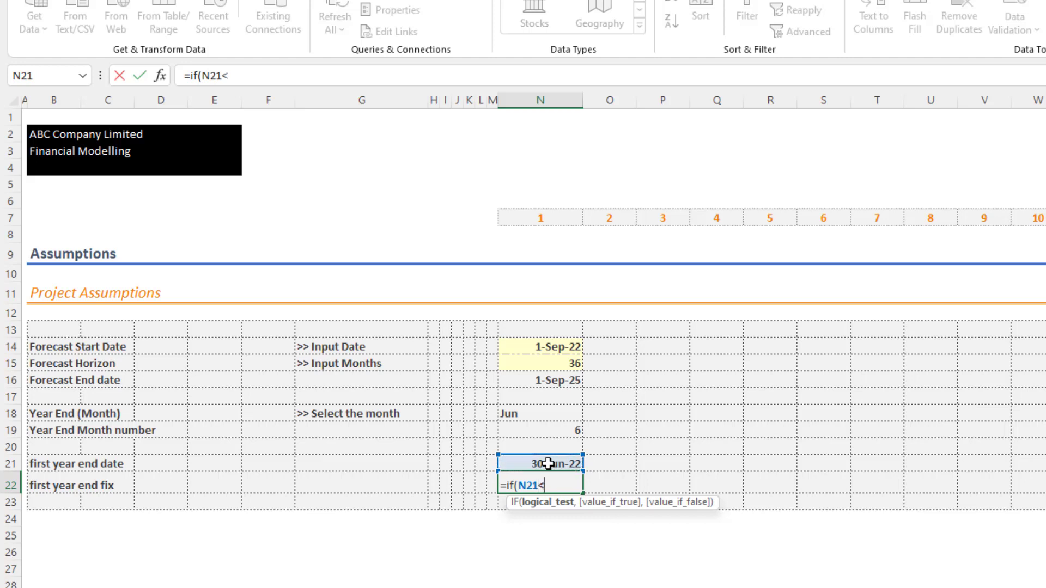
pyautogui.click(547, 346)
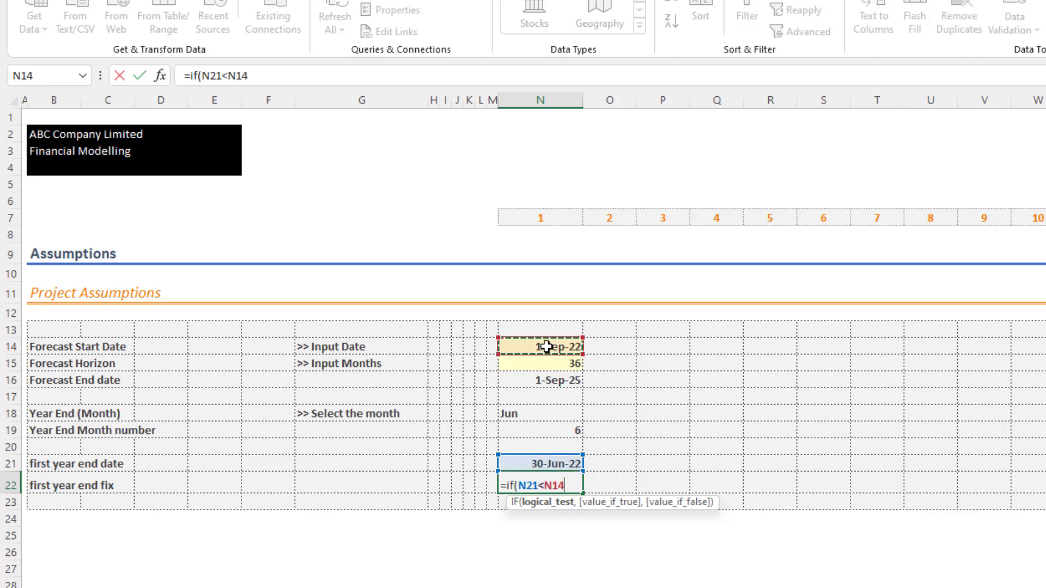
pyautogui.write(',')
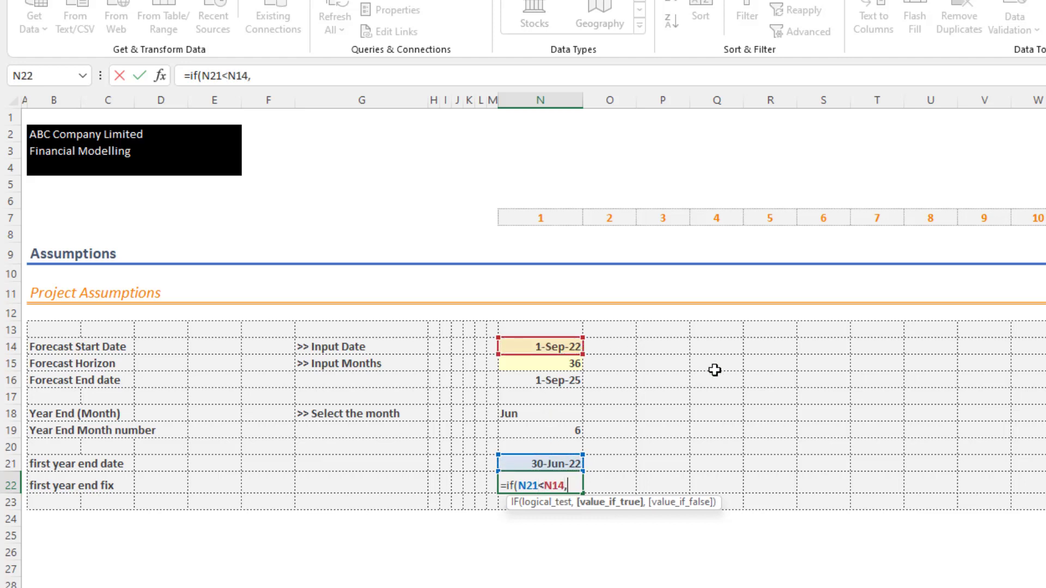
pyautogui.write('ed')
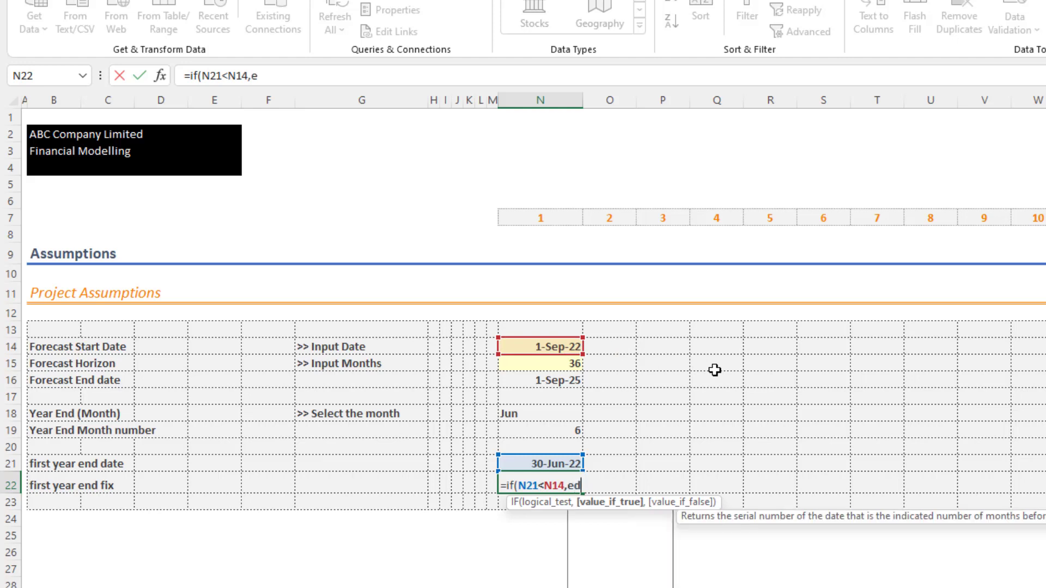
# - Add EDATE(N21,12) as the value-if-true argument of the IF formula in N22
pyautogui.press('Tab')
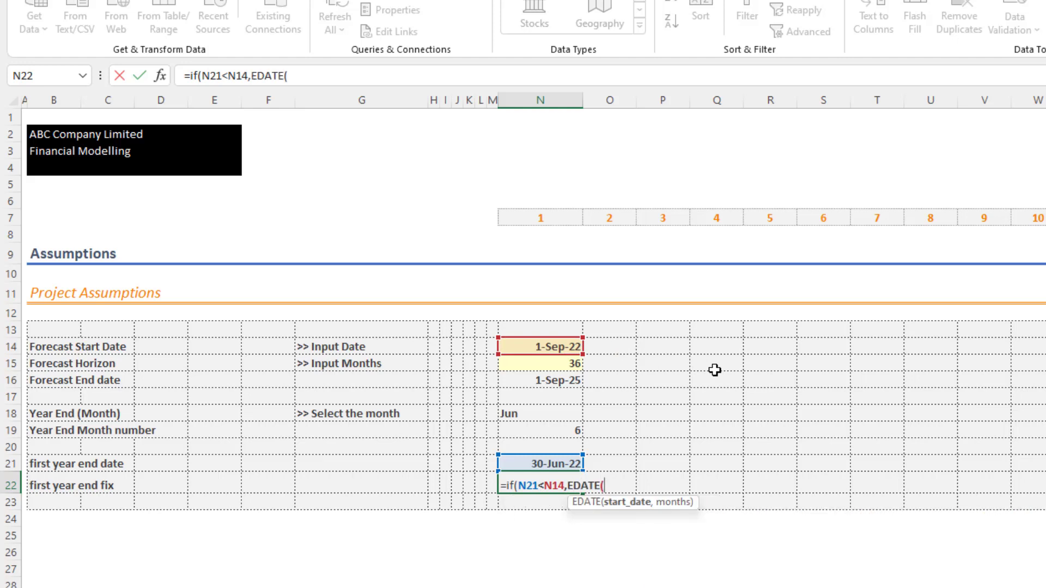
pyautogui.click(541, 464)
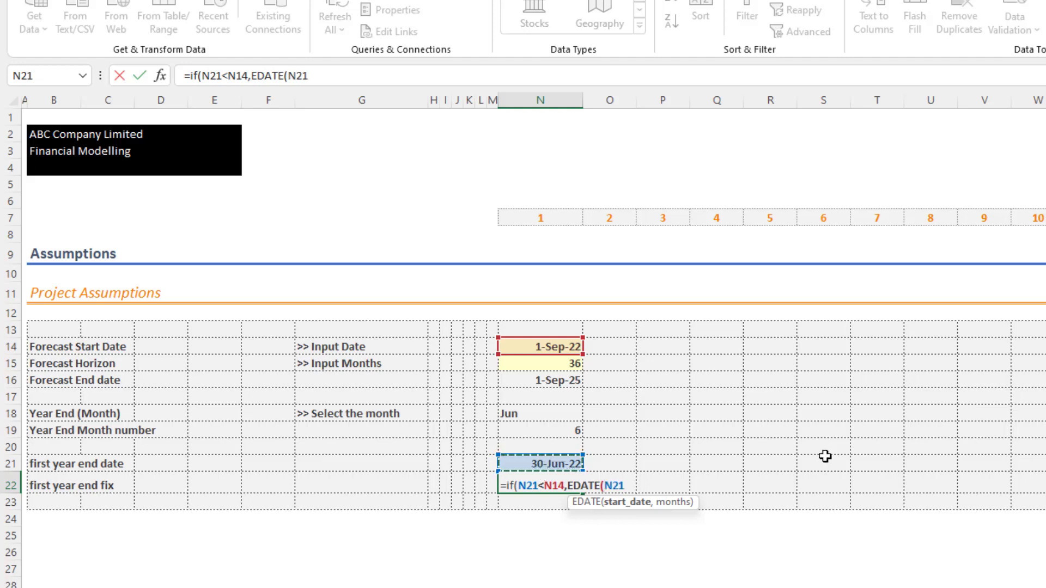
pyautogui.write(',')
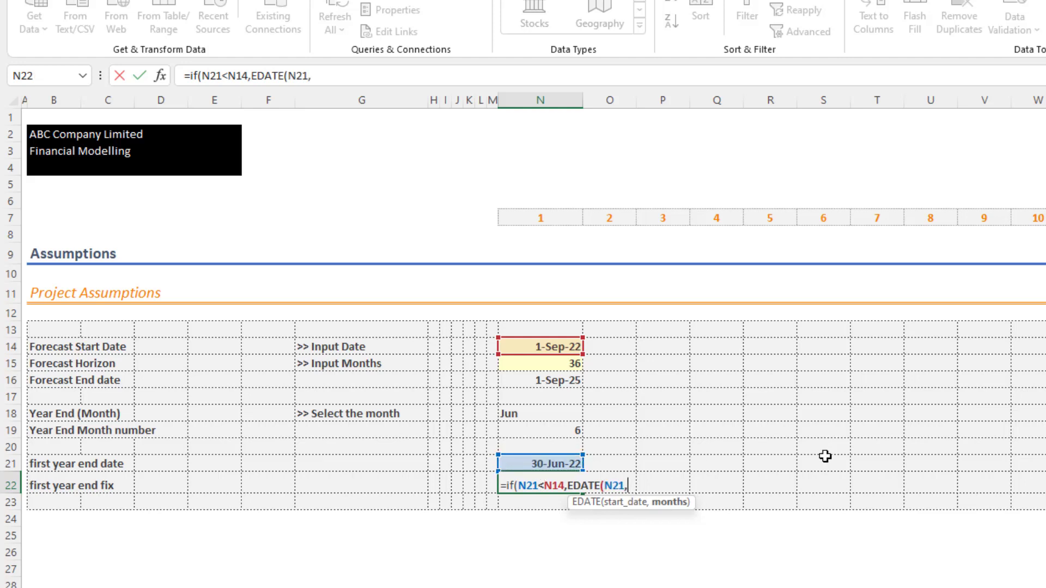
pyautogui.write('12')
pyautogui.write(')')
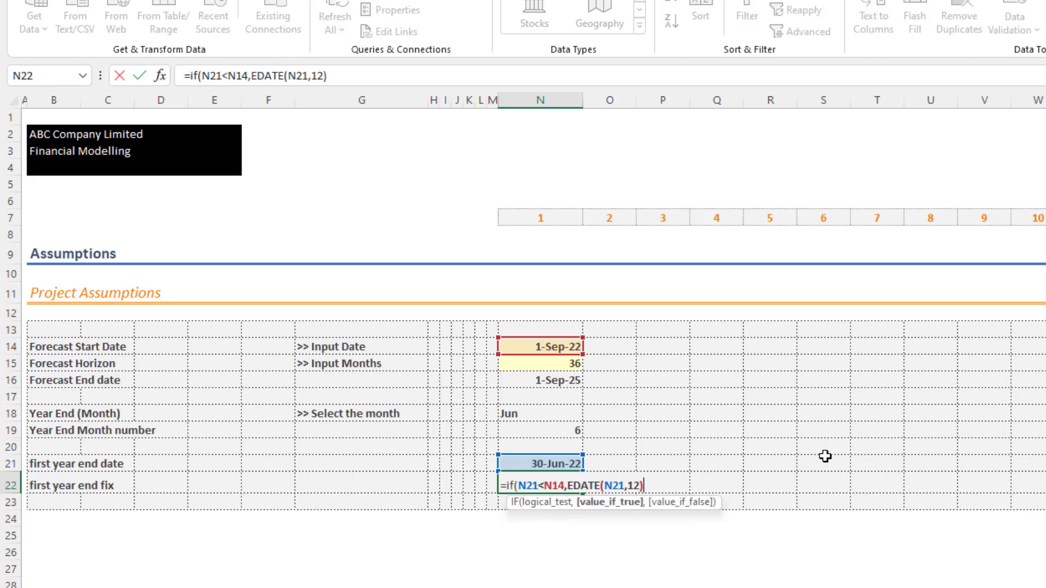
pyautogui.write(',')
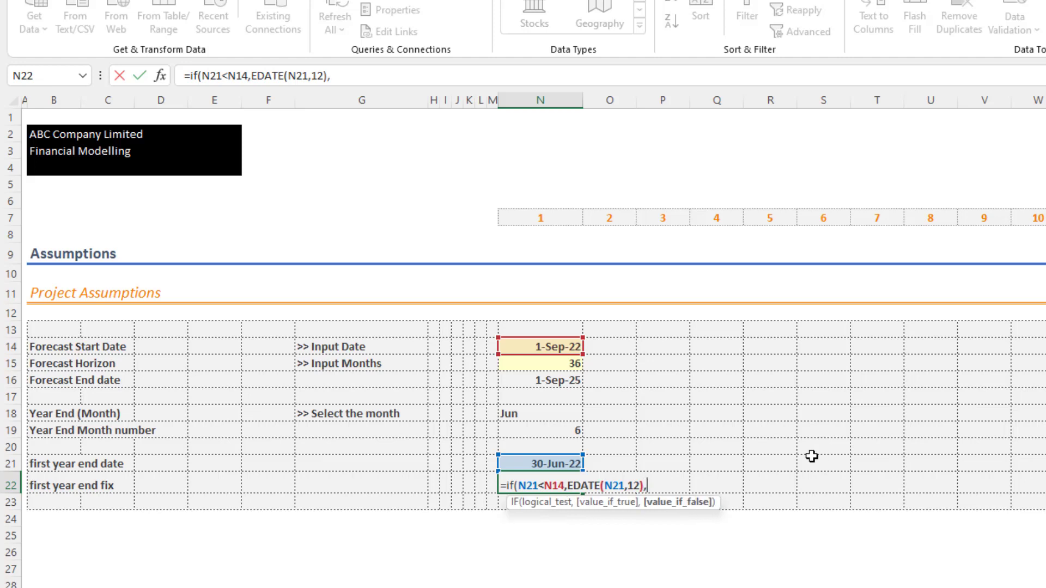
# - Finish the IF formula in N22 with N21 as the value if false, accepting the suggested closing-bracket correction
pyautogui.click(572, 466)
pyautogui.press('Return')
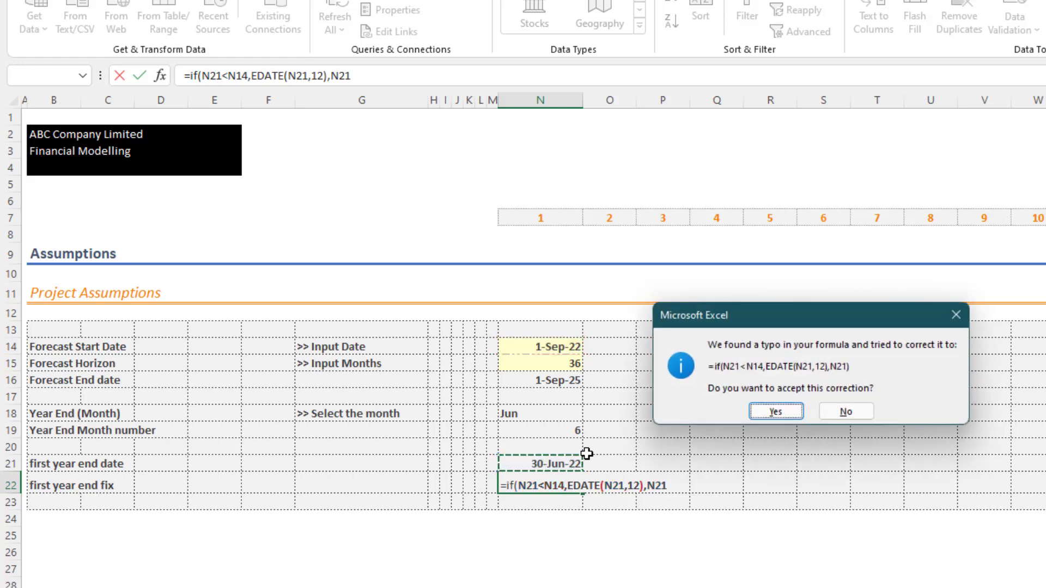
pyautogui.press('Return')
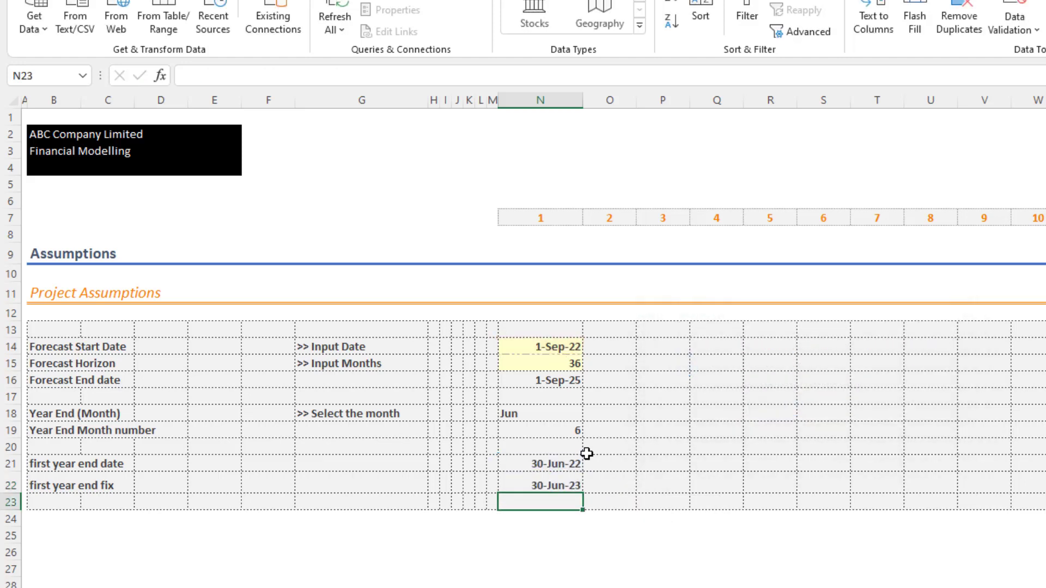
# - Compare the first year end date in N21 with the fix in N22 and inspect the cell references in N22's formula
pyautogui.click(545, 485)
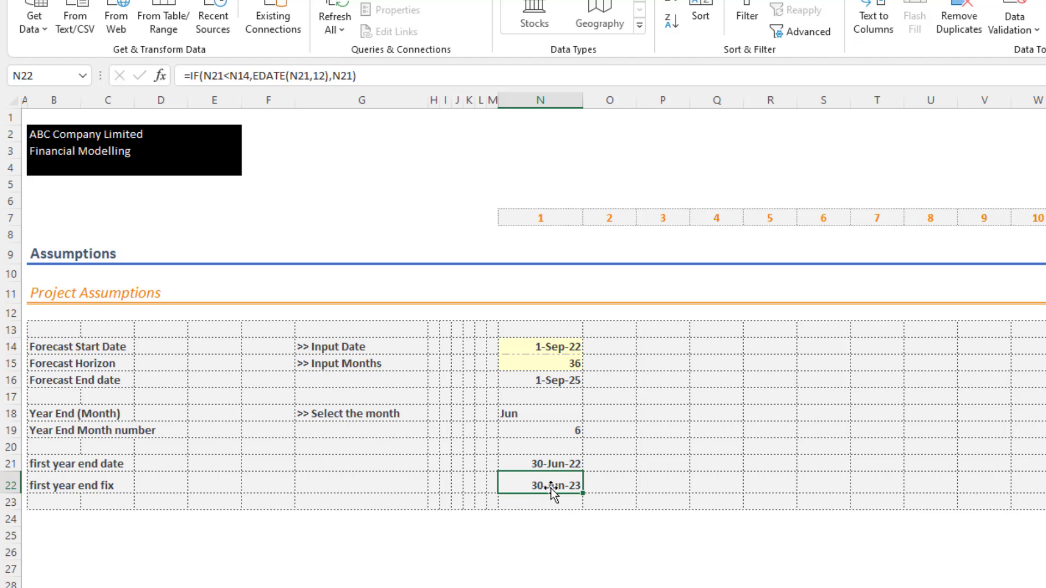
pyautogui.click(551, 463)
pyautogui.click(547, 482)
pyautogui.click(547, 464)
pyautogui.click(548, 485)
pyautogui.doubleClick(548, 488)
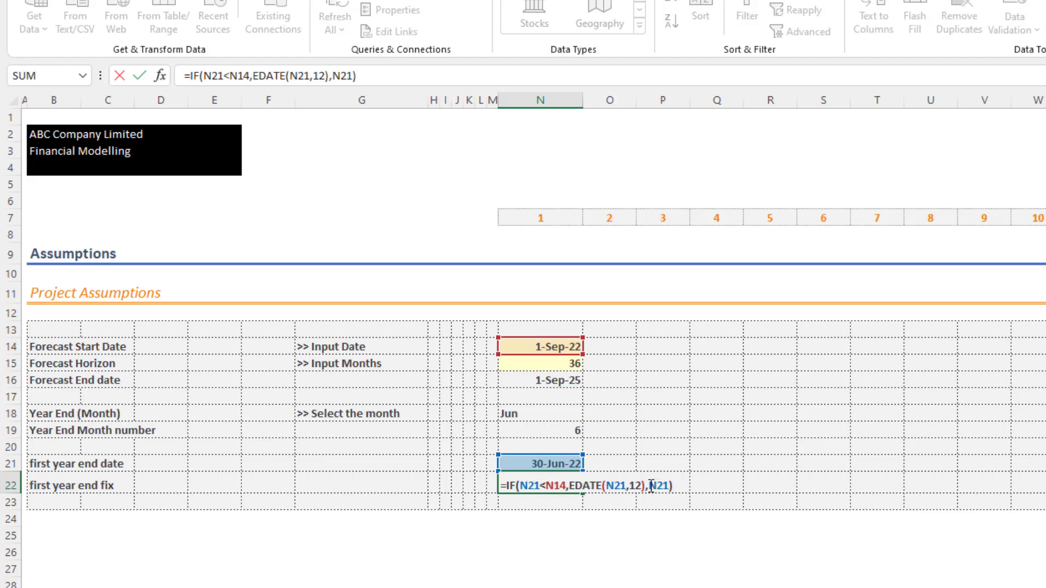
pyautogui.hotkey('ctrl', 'Return')
# - Copy the expression DATE(YEAR(N14),N19+1,0) from the formula in N21, without its equals sign
pyautogui.click(555, 465)
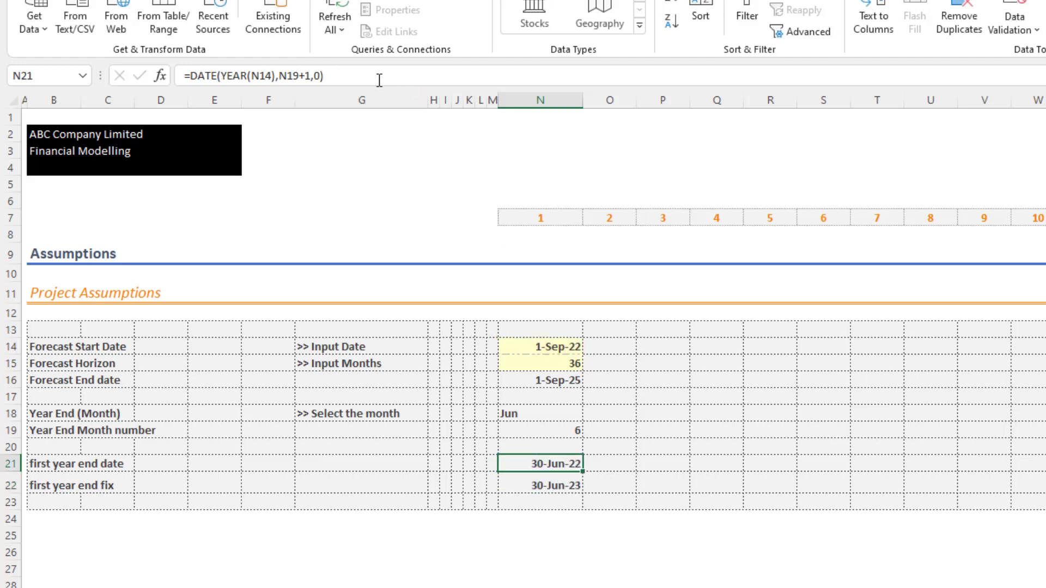
pyautogui.moveTo(378, 77); pyautogui.dragTo(189, 78)
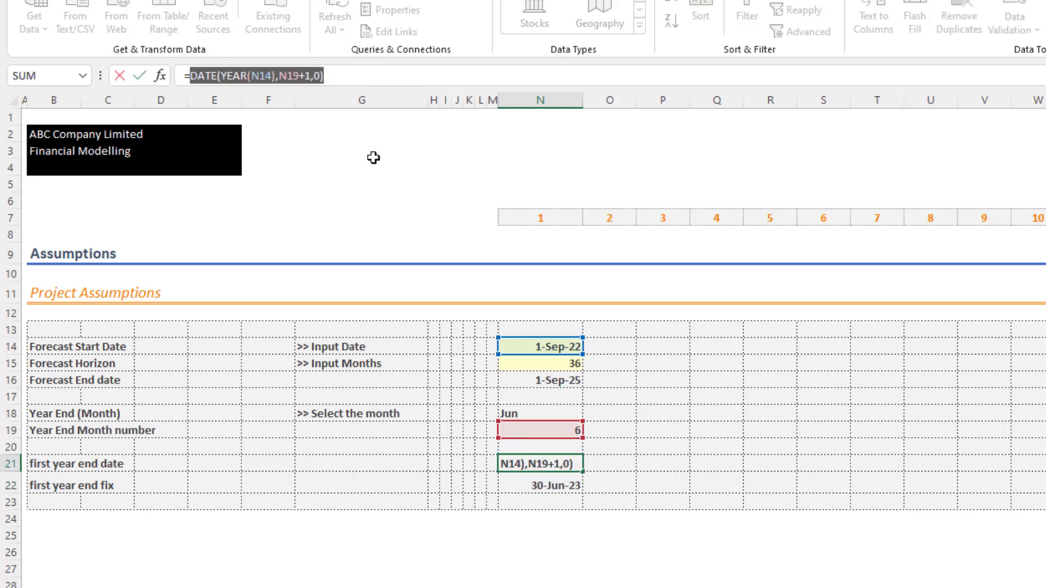
pyautogui.press('Escape')
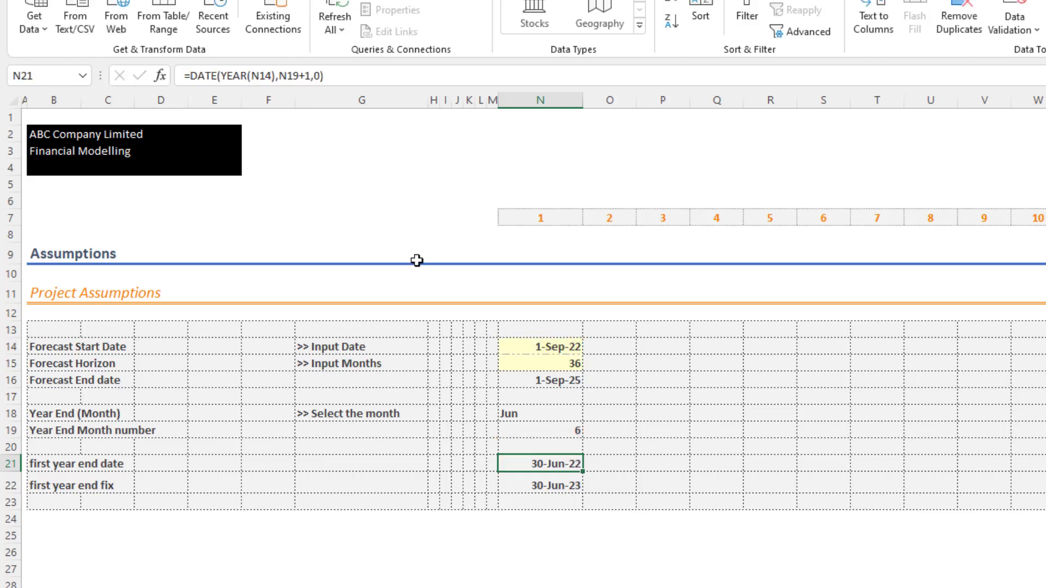
# - Replace the N21 reference in the logical test of N22's IF formula with the copied DATE(YEAR(N14),N19+1,0) expression
pyautogui.click(523, 486)
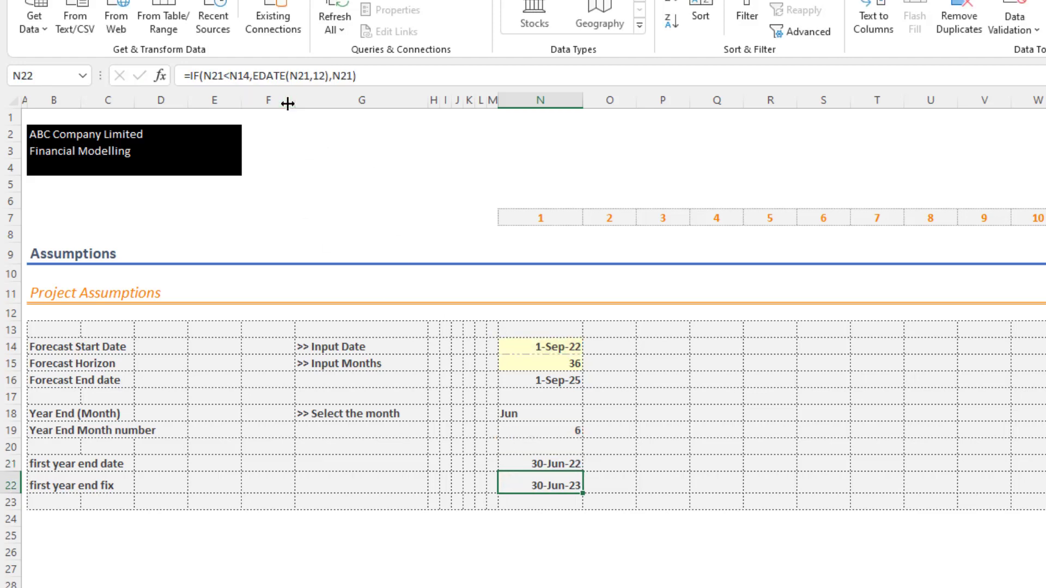
pyautogui.press('F2')
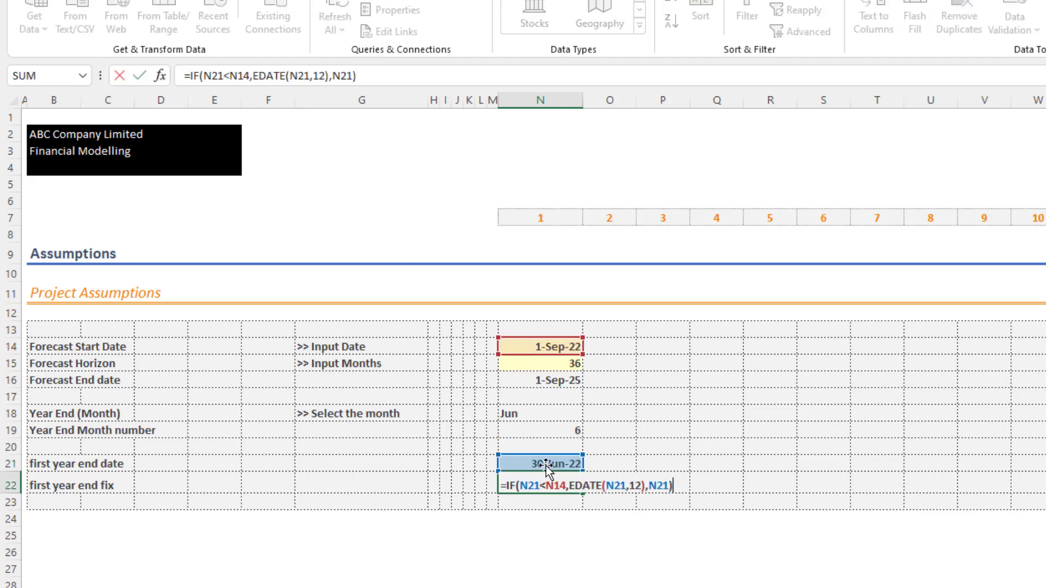
pyautogui.click(564, 481)
pyautogui.press('BackSpace')
pyautogui.press('BackSpace')
pyautogui.press('BackSpace')
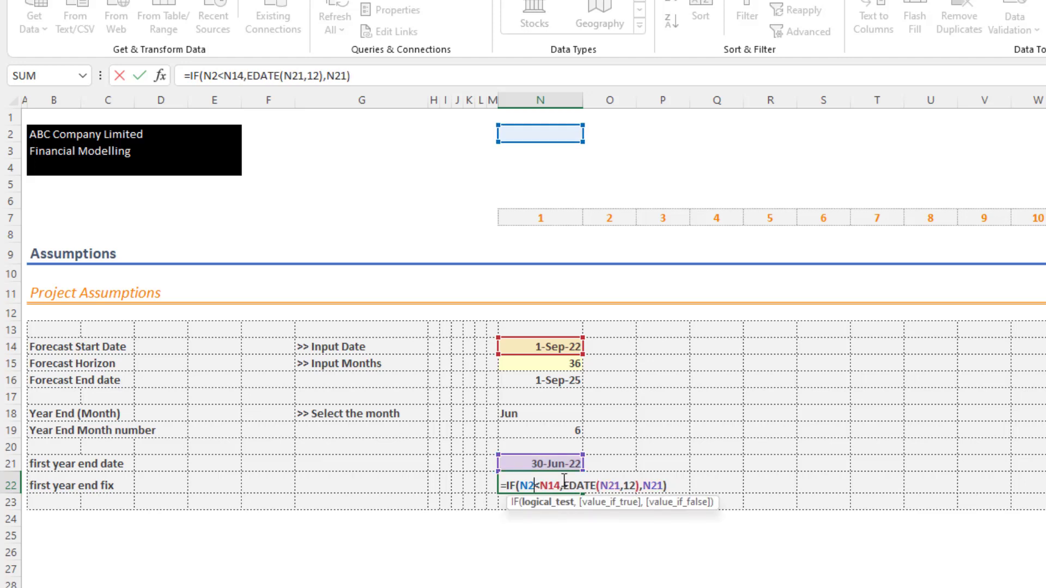
pyautogui.hotkey('ctrl', 'v')
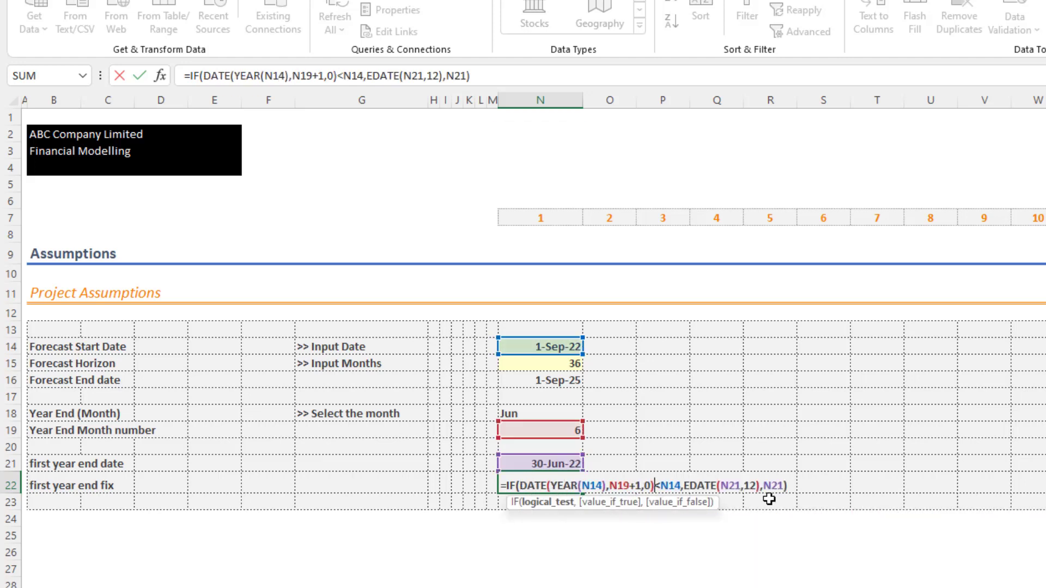
# - Replace the N21 start date inside N22's EDATE function with the copied DATE(YEAR(N14),N19+1,0) expression
pyautogui.click(737, 487)
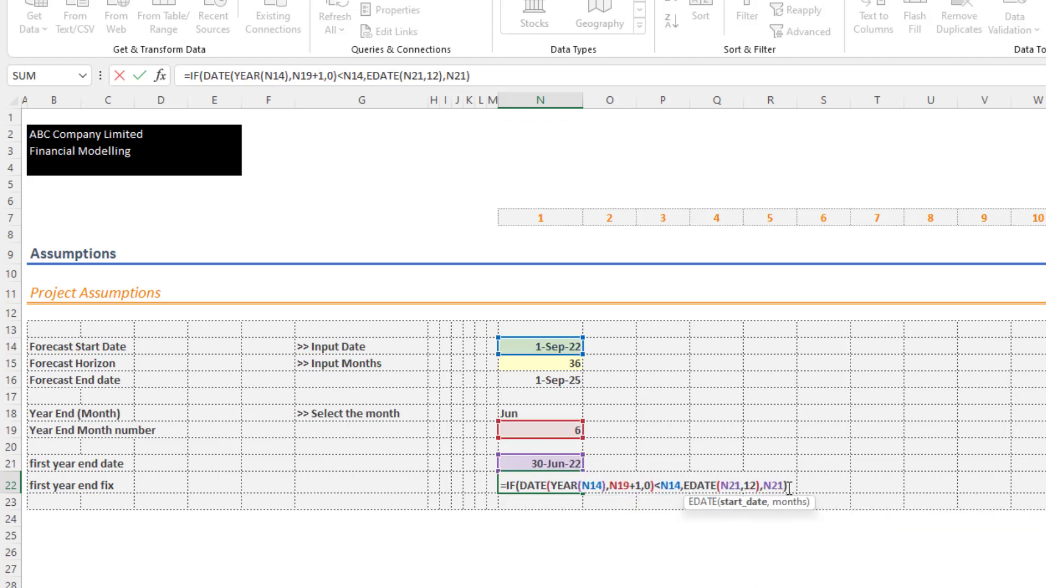
pyautogui.press('BackSpace')
pyautogui.press('BackSpace')
pyautogui.press('BackSpace')
pyautogui.hotkey('ctrl', 'v')
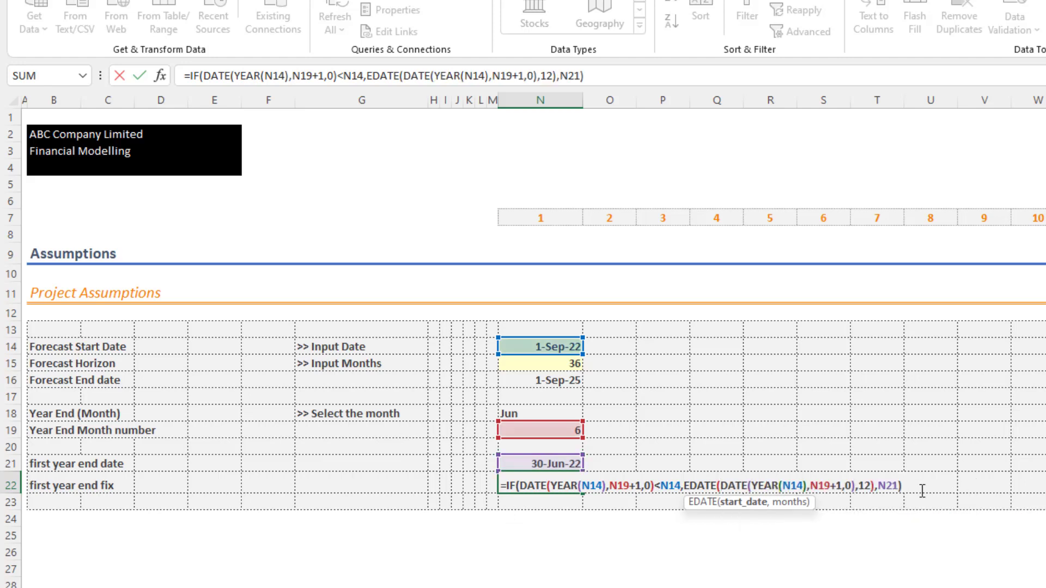
# - Replace the value-if-false N21 in N22's IF formula with DATE(YEAR(N14),N19+1,0) and commit the formula
pyautogui.click(901, 485)
pyautogui.press('Left')
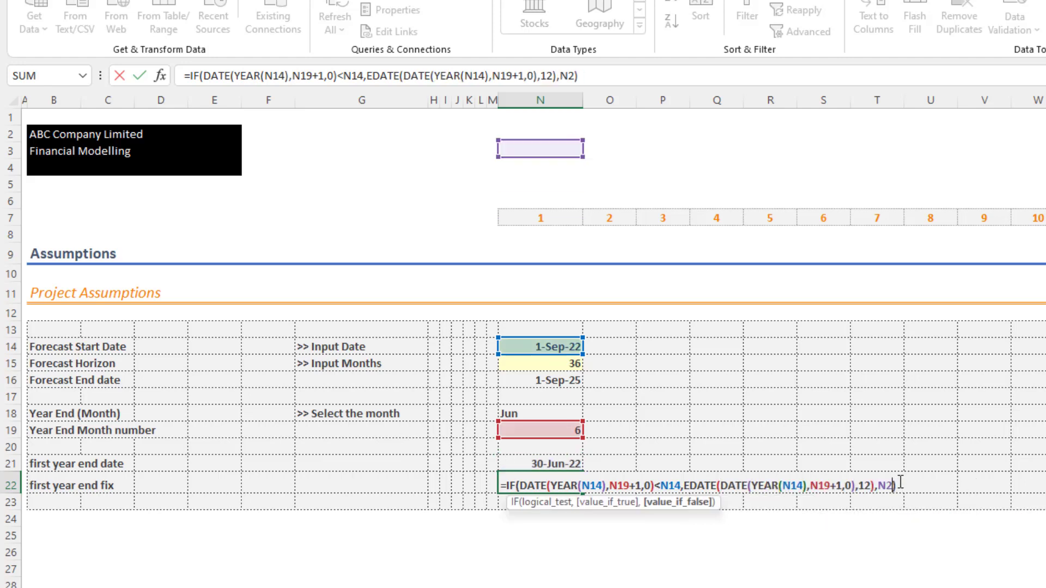
pyautogui.press('BackSpace')
pyautogui.press('BackSpace')
pyautogui.press('BackSpace')
pyautogui.hotkey('ctrl', 'v')
pyautogui.press('Return')
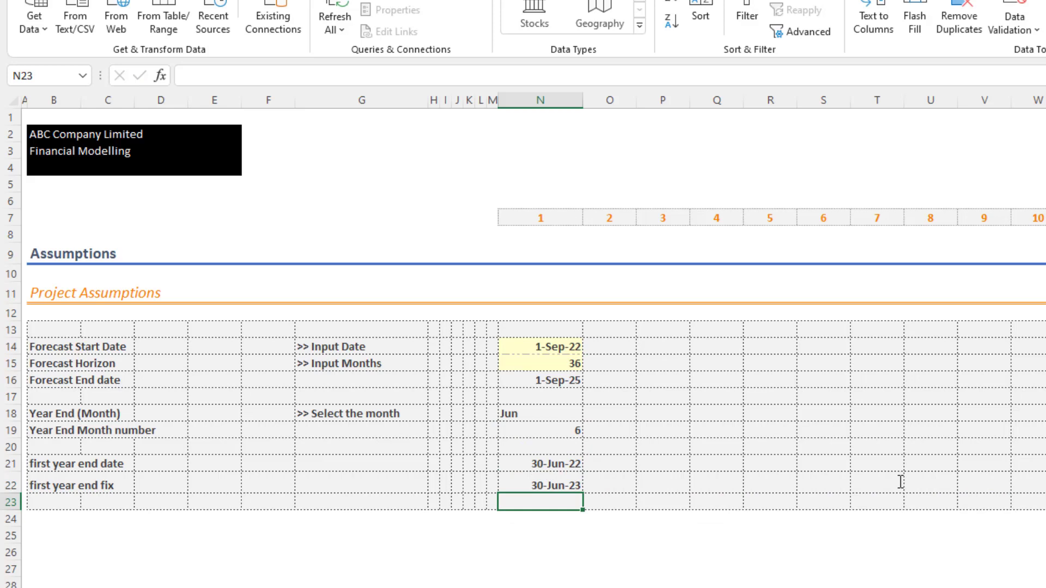
# - Delete the entire helper row 21, "first year end date"
pyautogui.press('Up')
pyautogui.press('Up')
pyautogui.hotkey('shift', 'space')
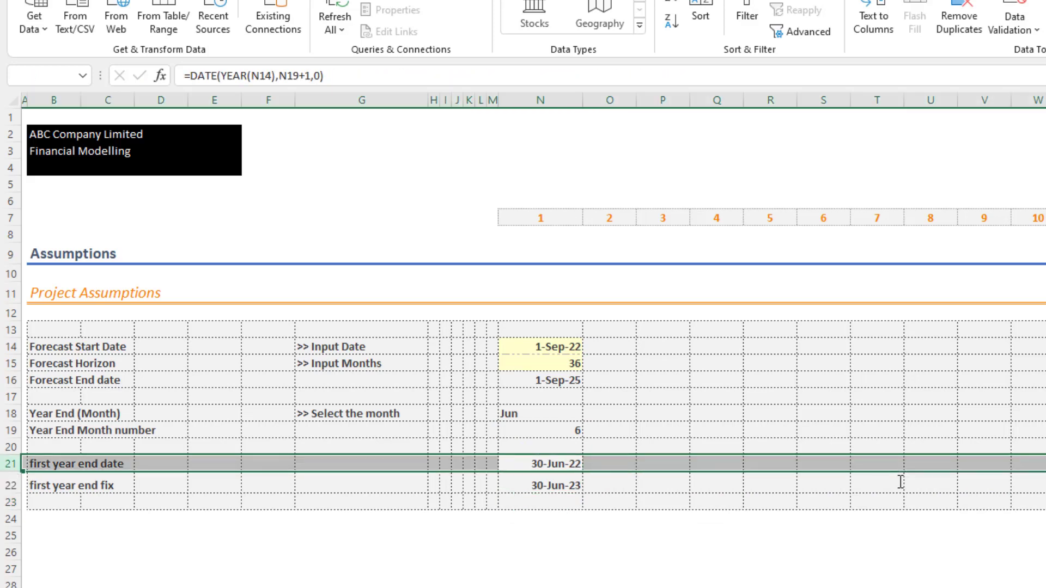
pyautogui.hotkey('ctrl', '-')
# - Shorten the label in B21 to "first year end" and review the combined IF formula in N21
pyautogui.press('Left')
pyautogui.press('Left')
pyautogui.press('Left')
pyautogui.press('Left')
pyautogui.press('Left')
pyautogui.press('Left')
pyautogui.press('Left')
pyautogui.press('Left')
pyautogui.press('Left')
pyautogui.press('Left')
pyautogui.press('Left')
pyautogui.press('Left')
pyautogui.press('F2')
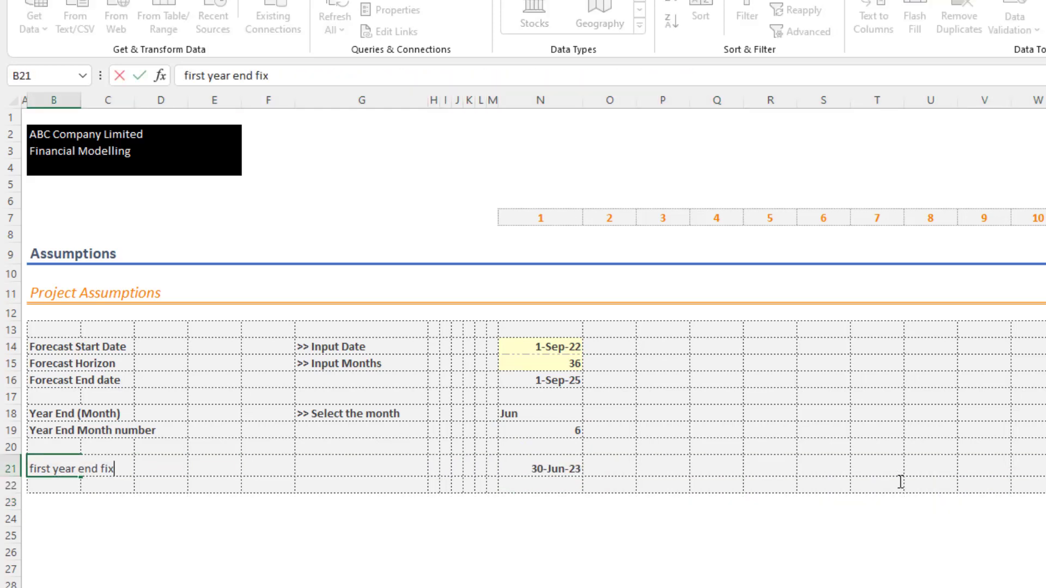
pyautogui.press('BackSpace')
pyautogui.press('BackSpace')
pyautogui.press('BackSpace')
pyautogui.press('Return')
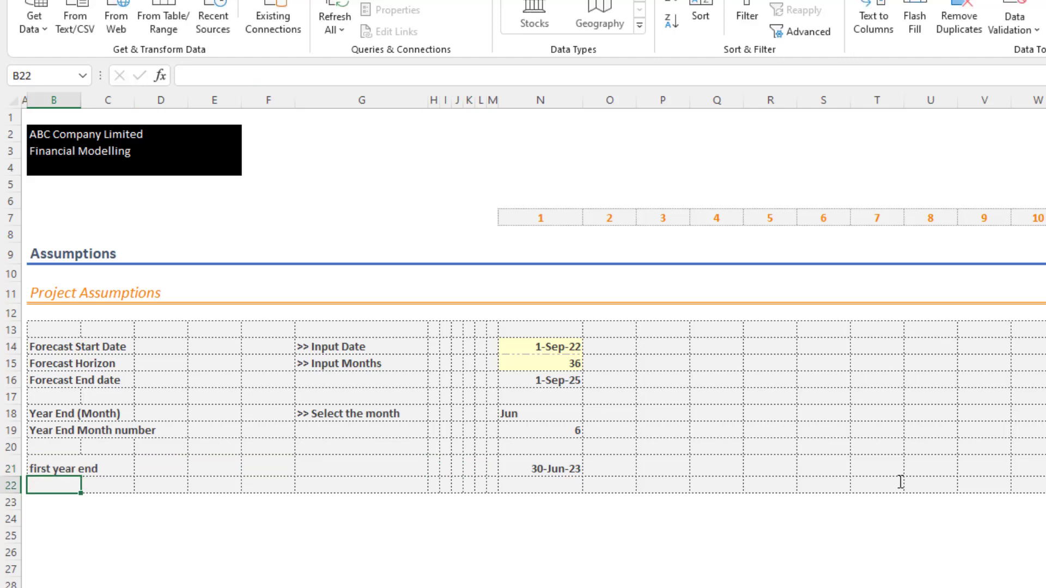
pyautogui.click(556, 467)
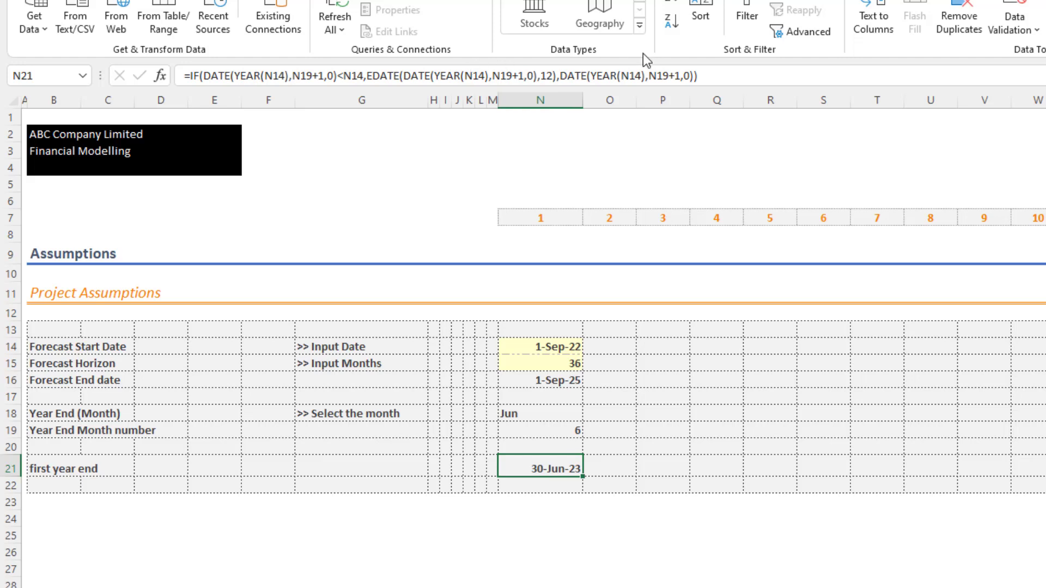
pyautogui.click(717, 422)
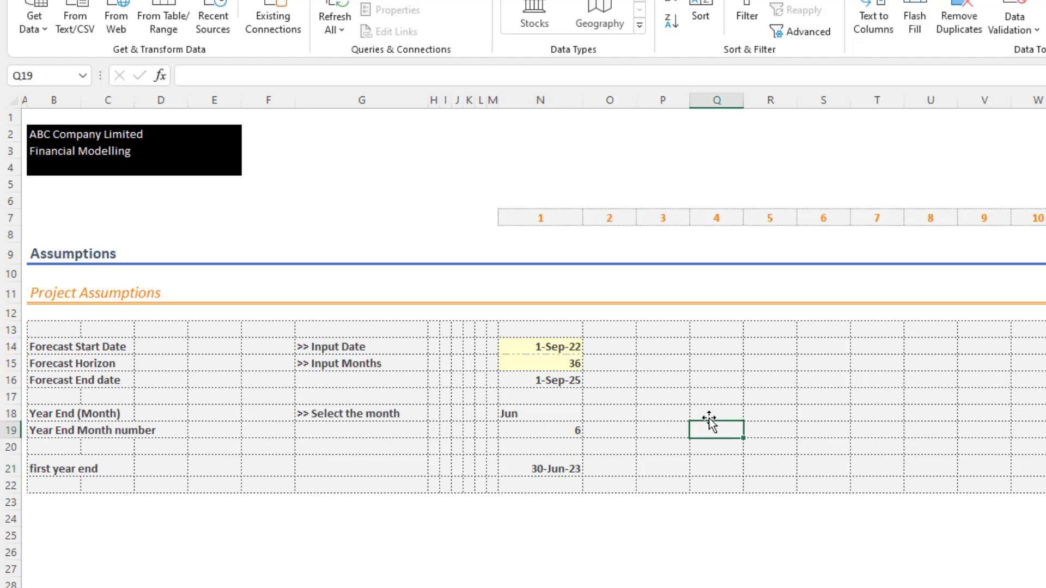